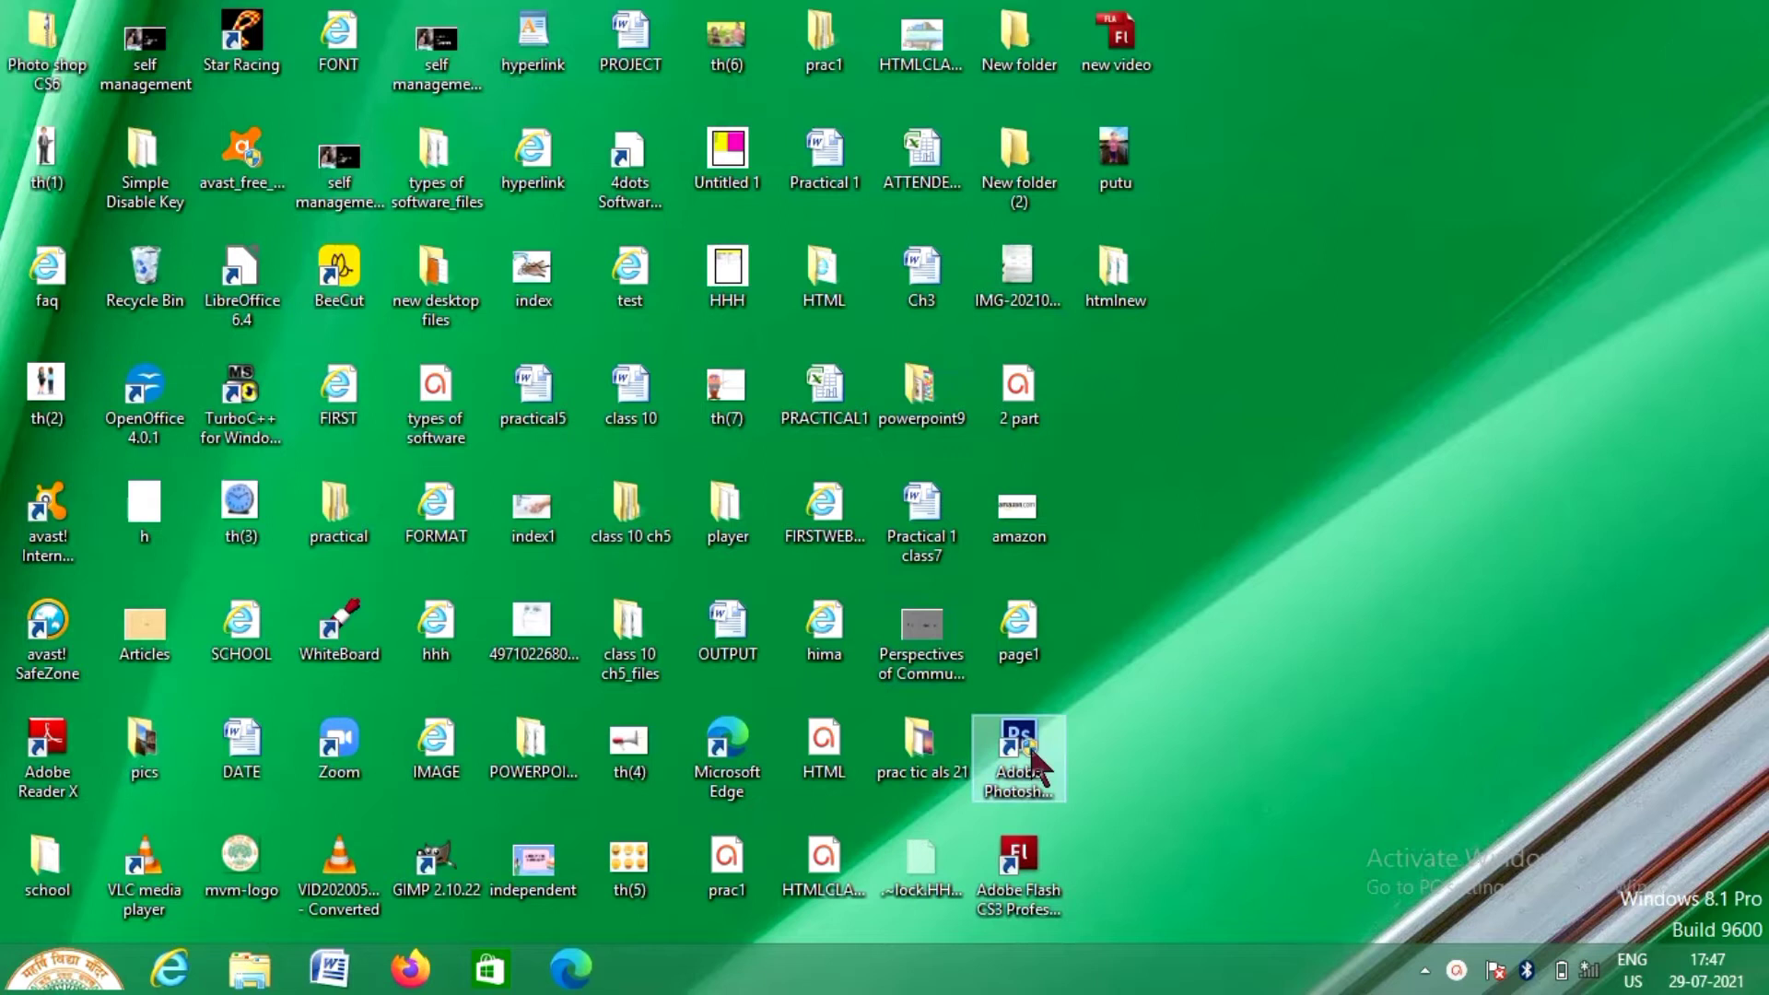
# Step: Launch Adobe Photoshop from the desktop and allow it to make changes to the computer
pyautogui.doubleClick(1031, 755)
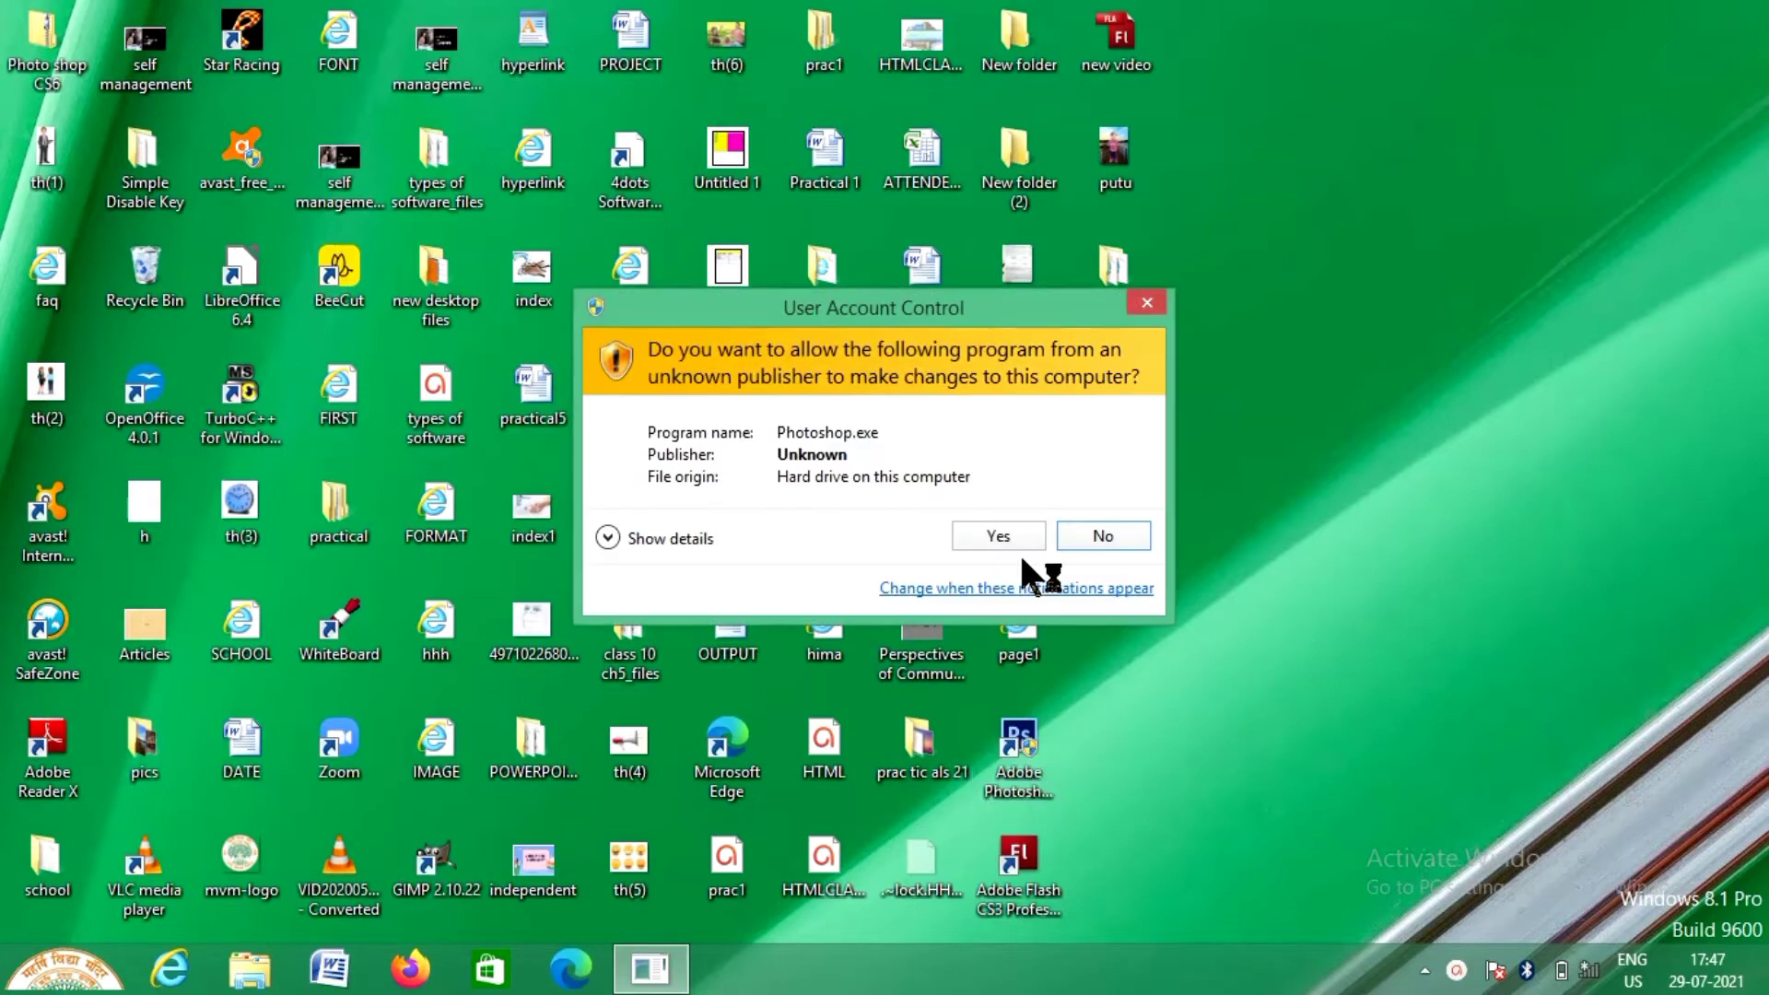
pyautogui.click(1148, 306)
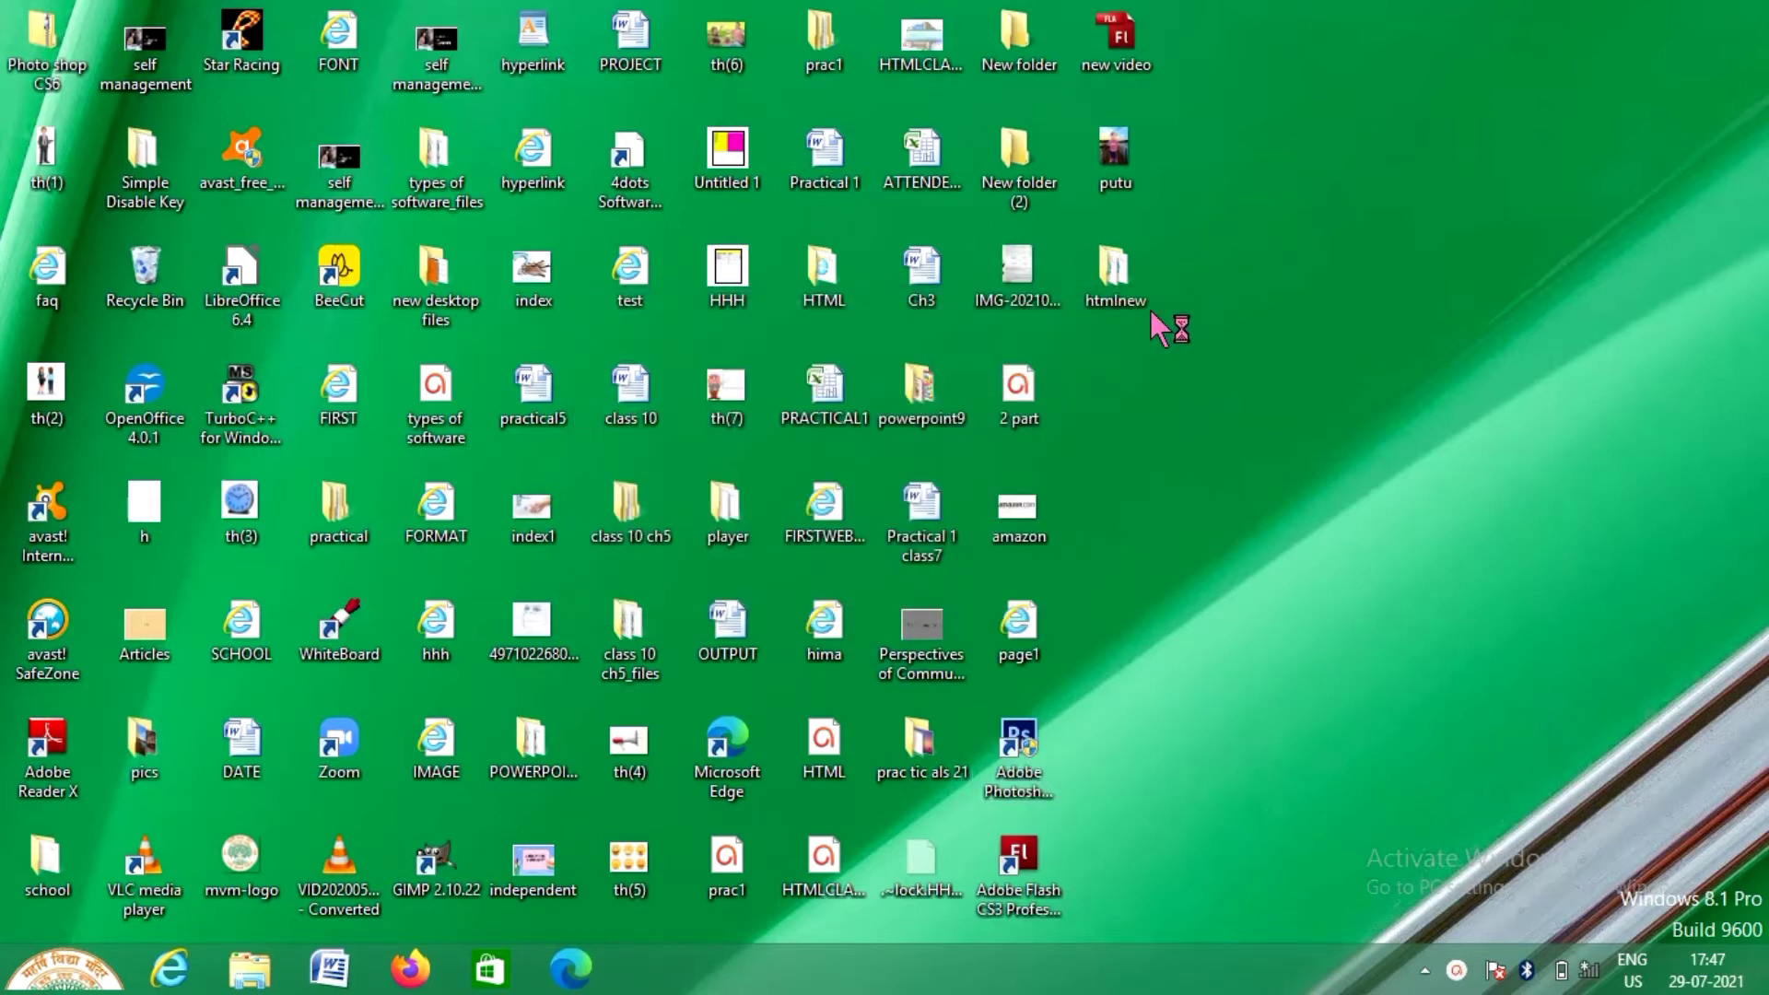
pyautogui.doubleClick(1051, 742)
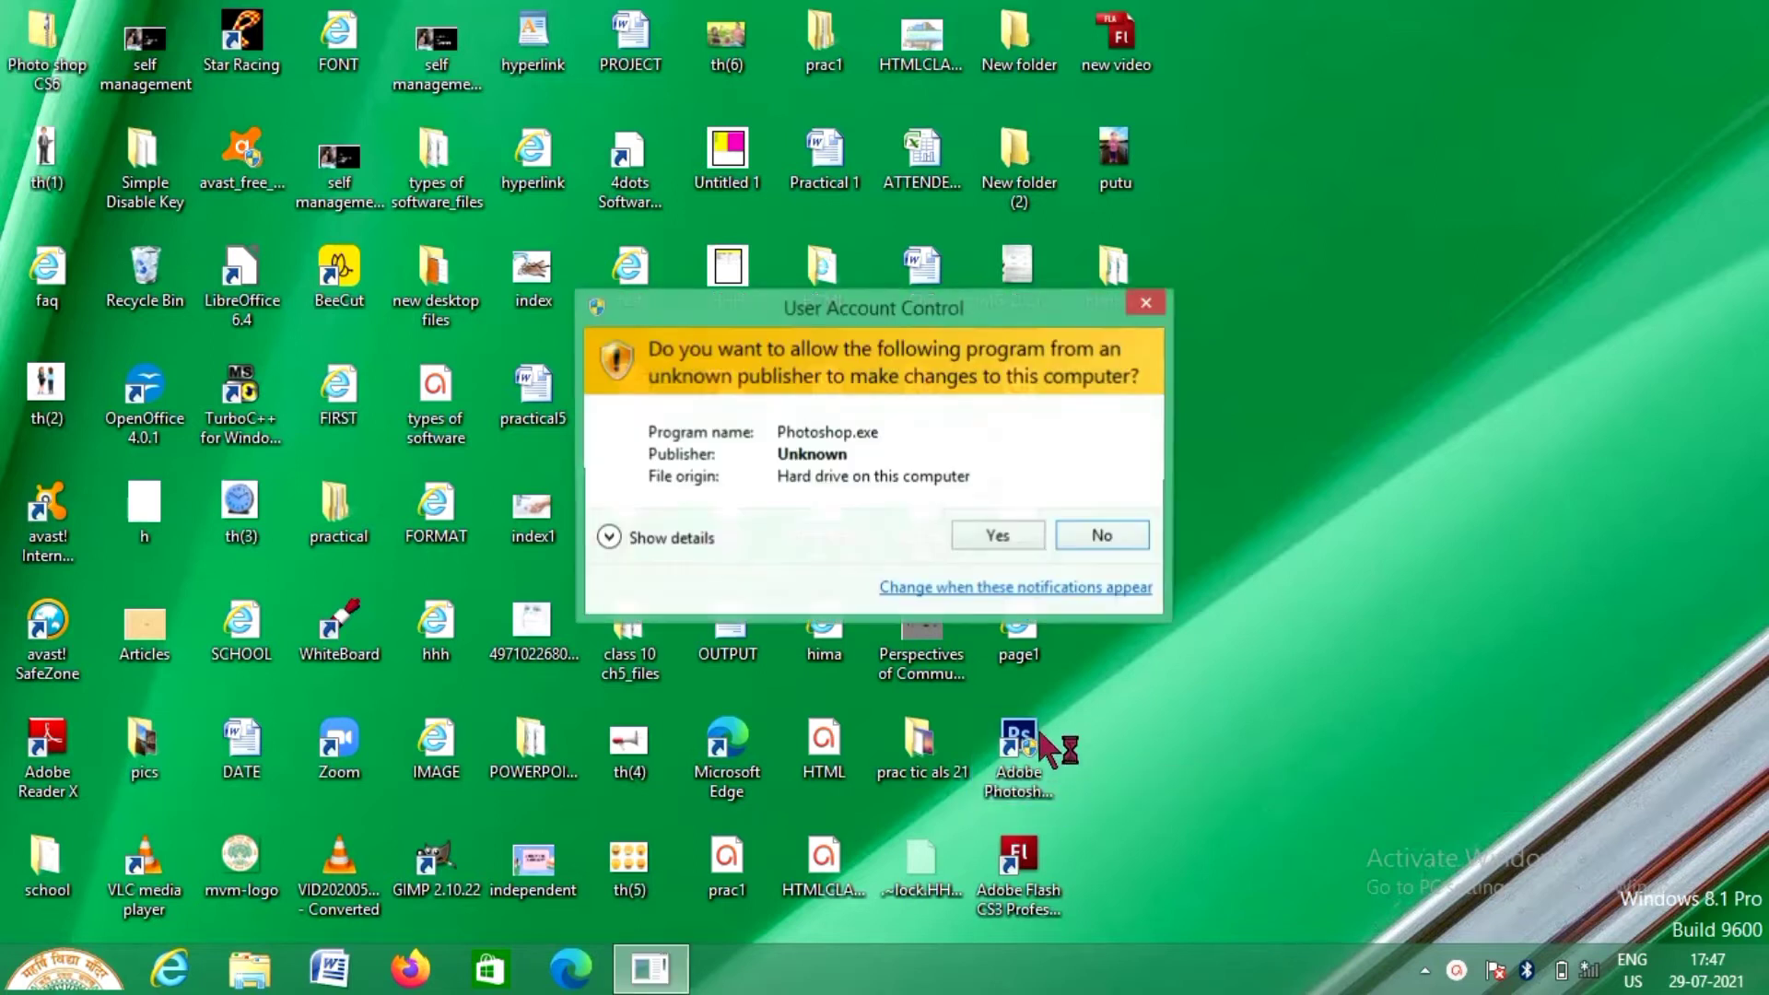
pyautogui.click(1000, 537)
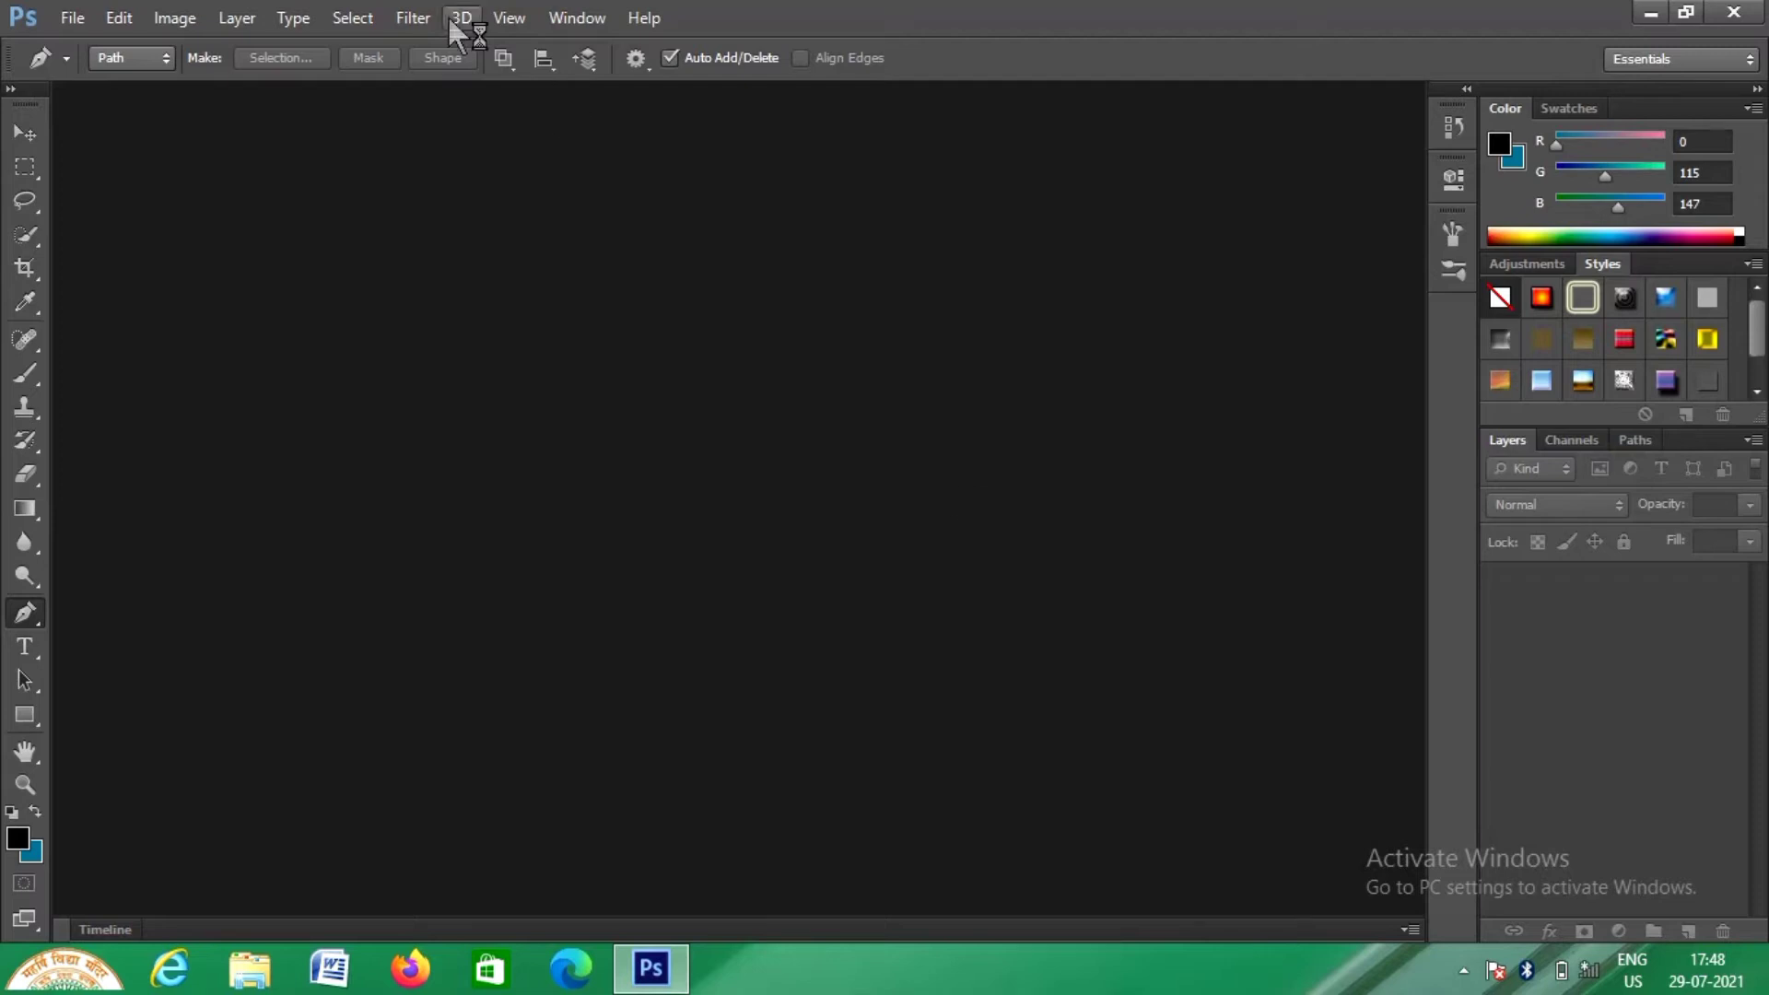
pyautogui.click(78, 18)
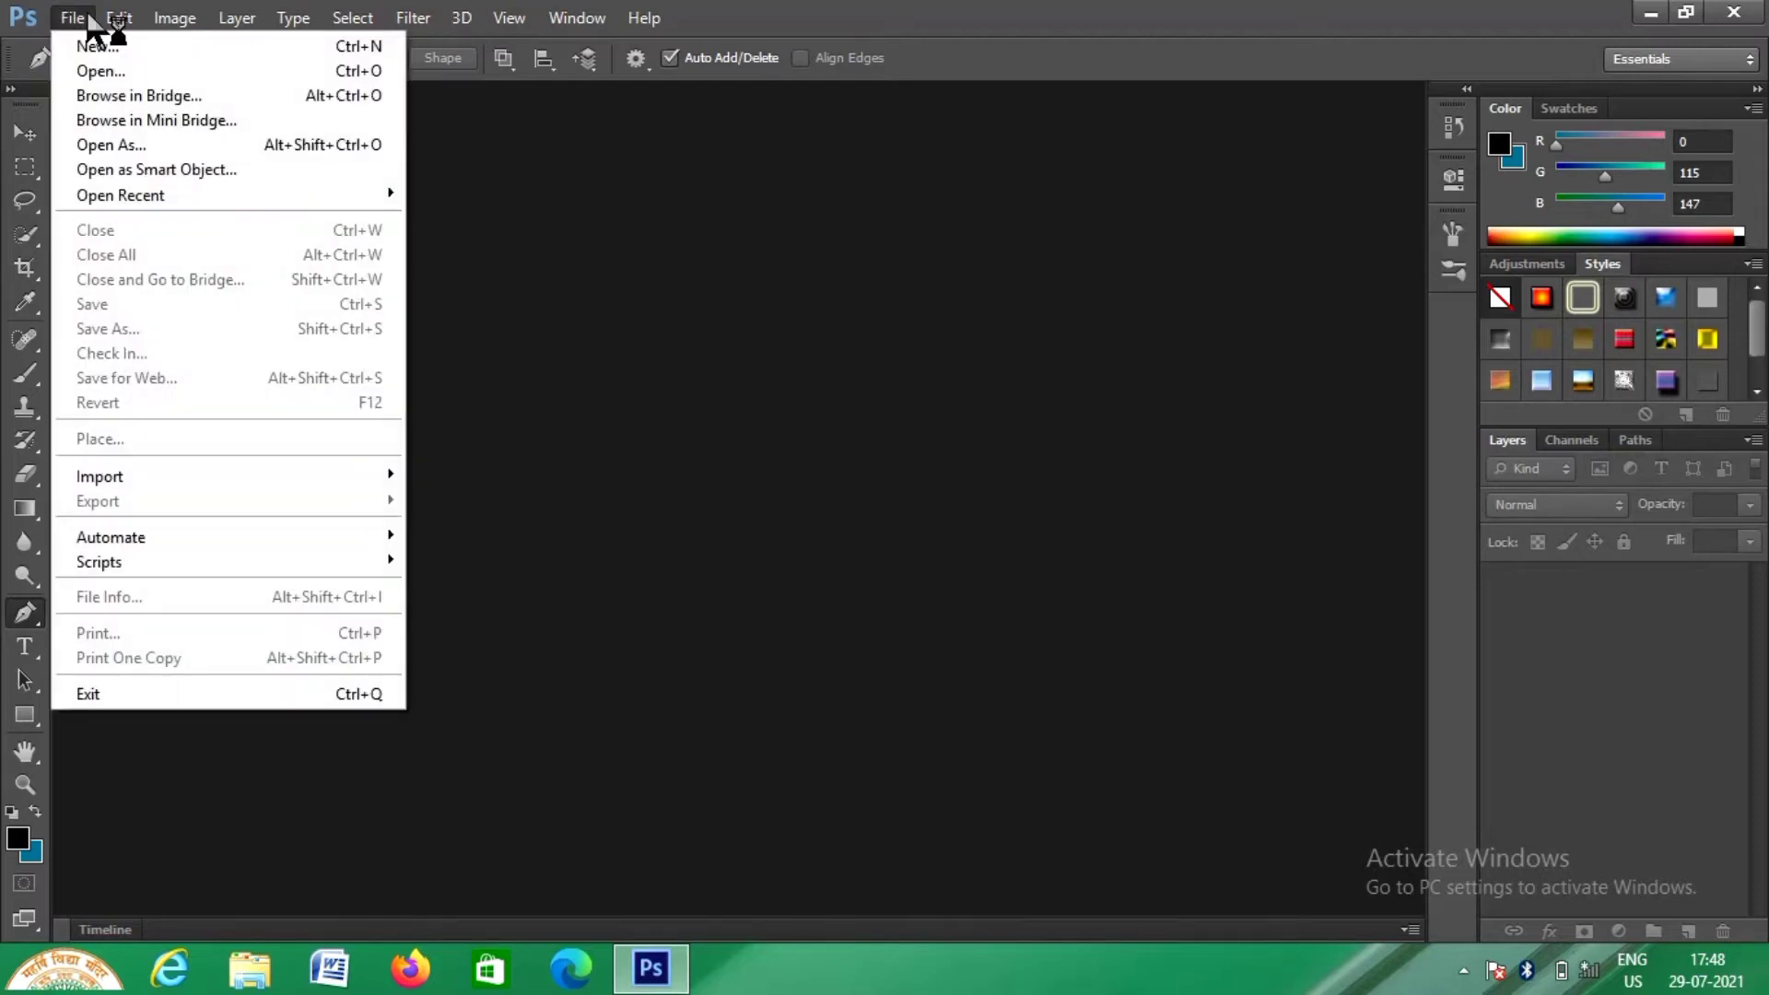
pyautogui.click(109, 74)
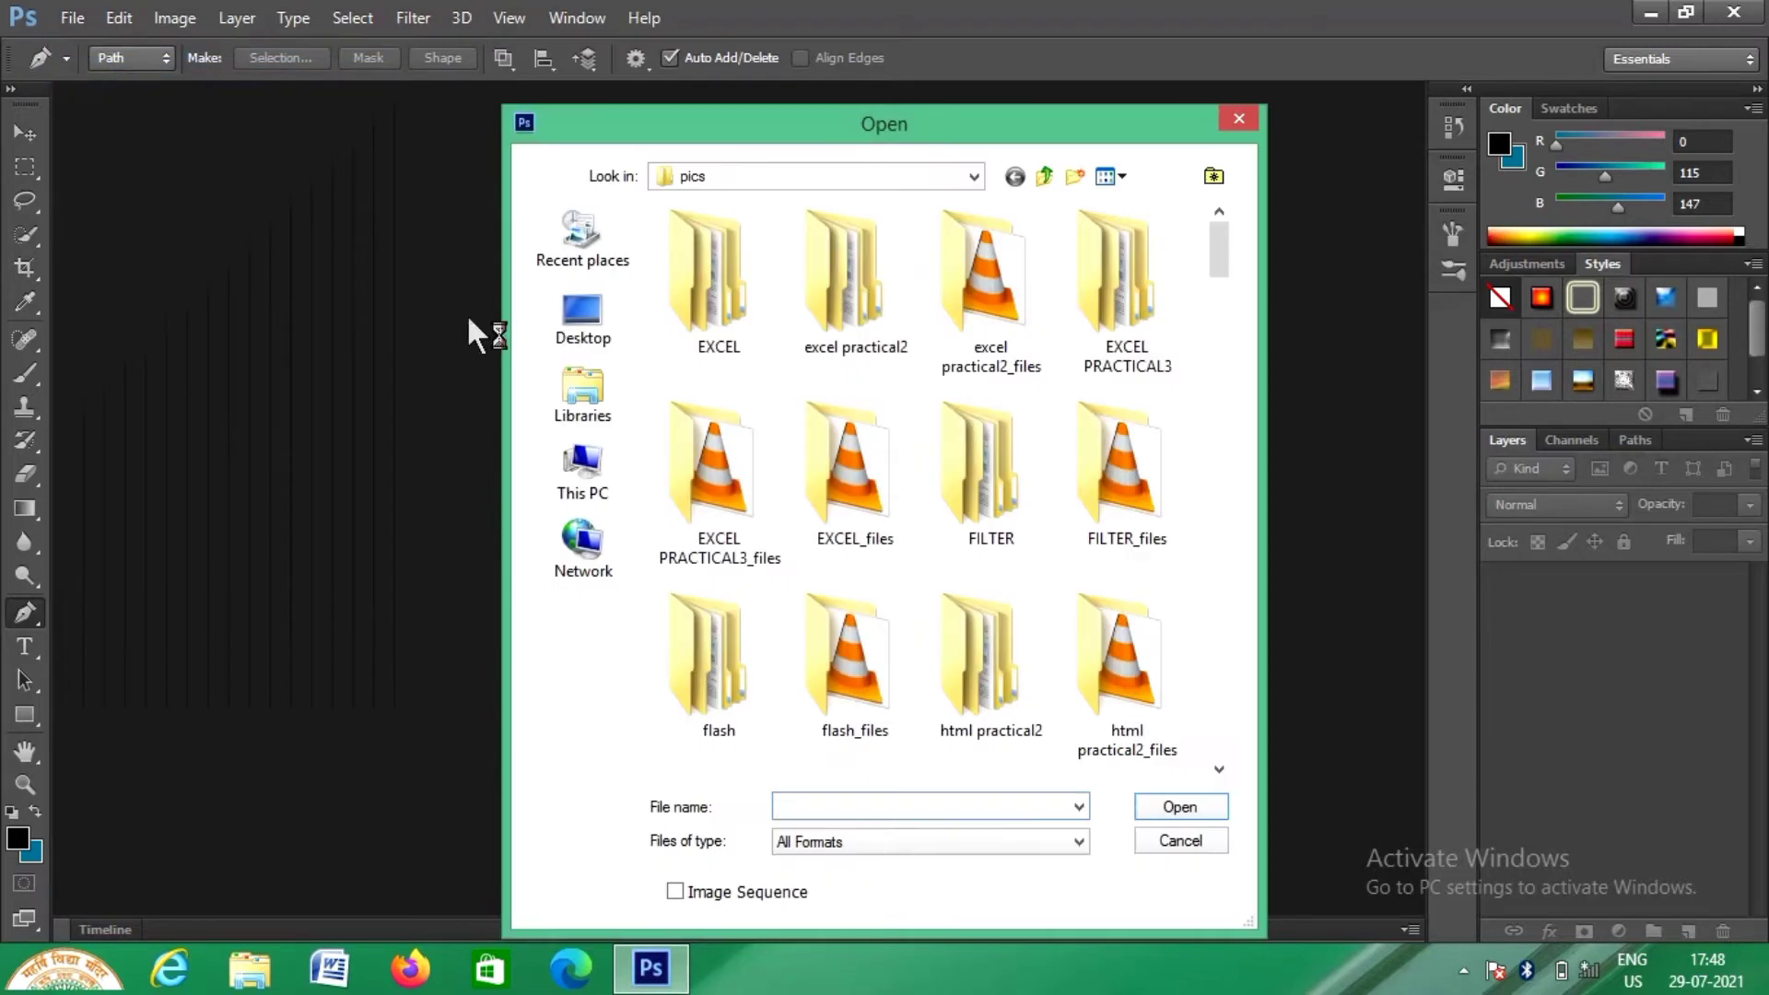
pyautogui.click(599, 306)
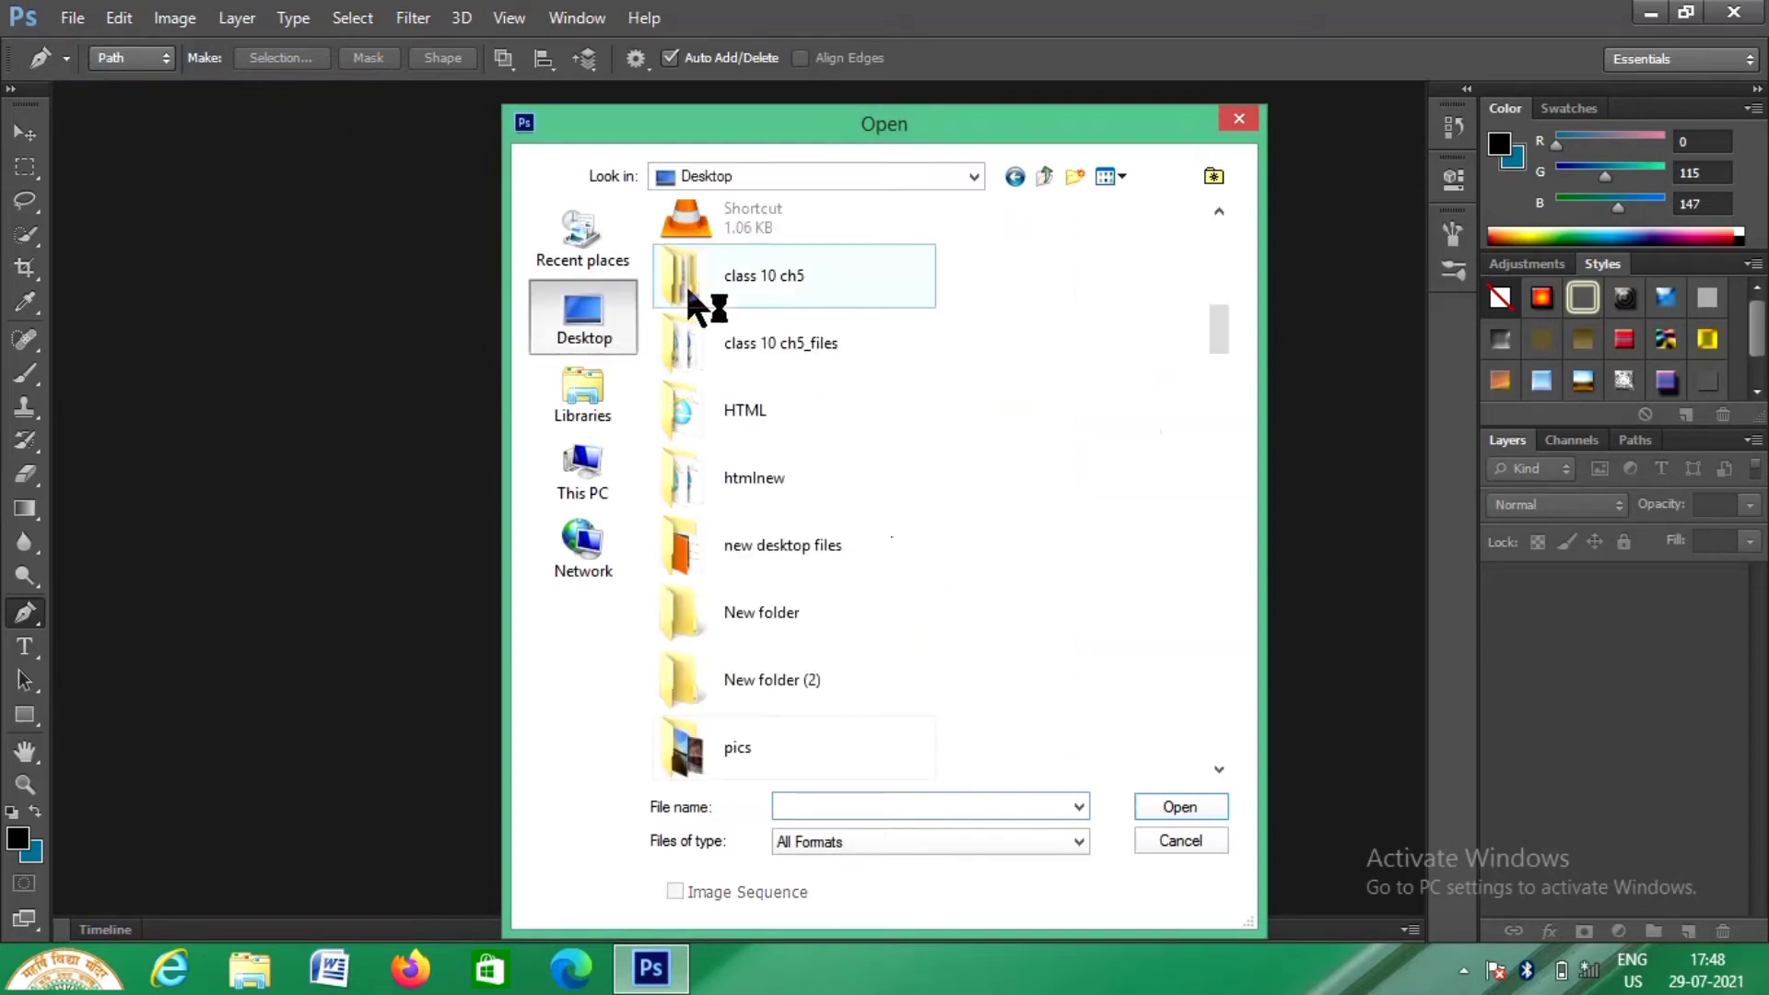
pyautogui.doubleClick(809, 748)
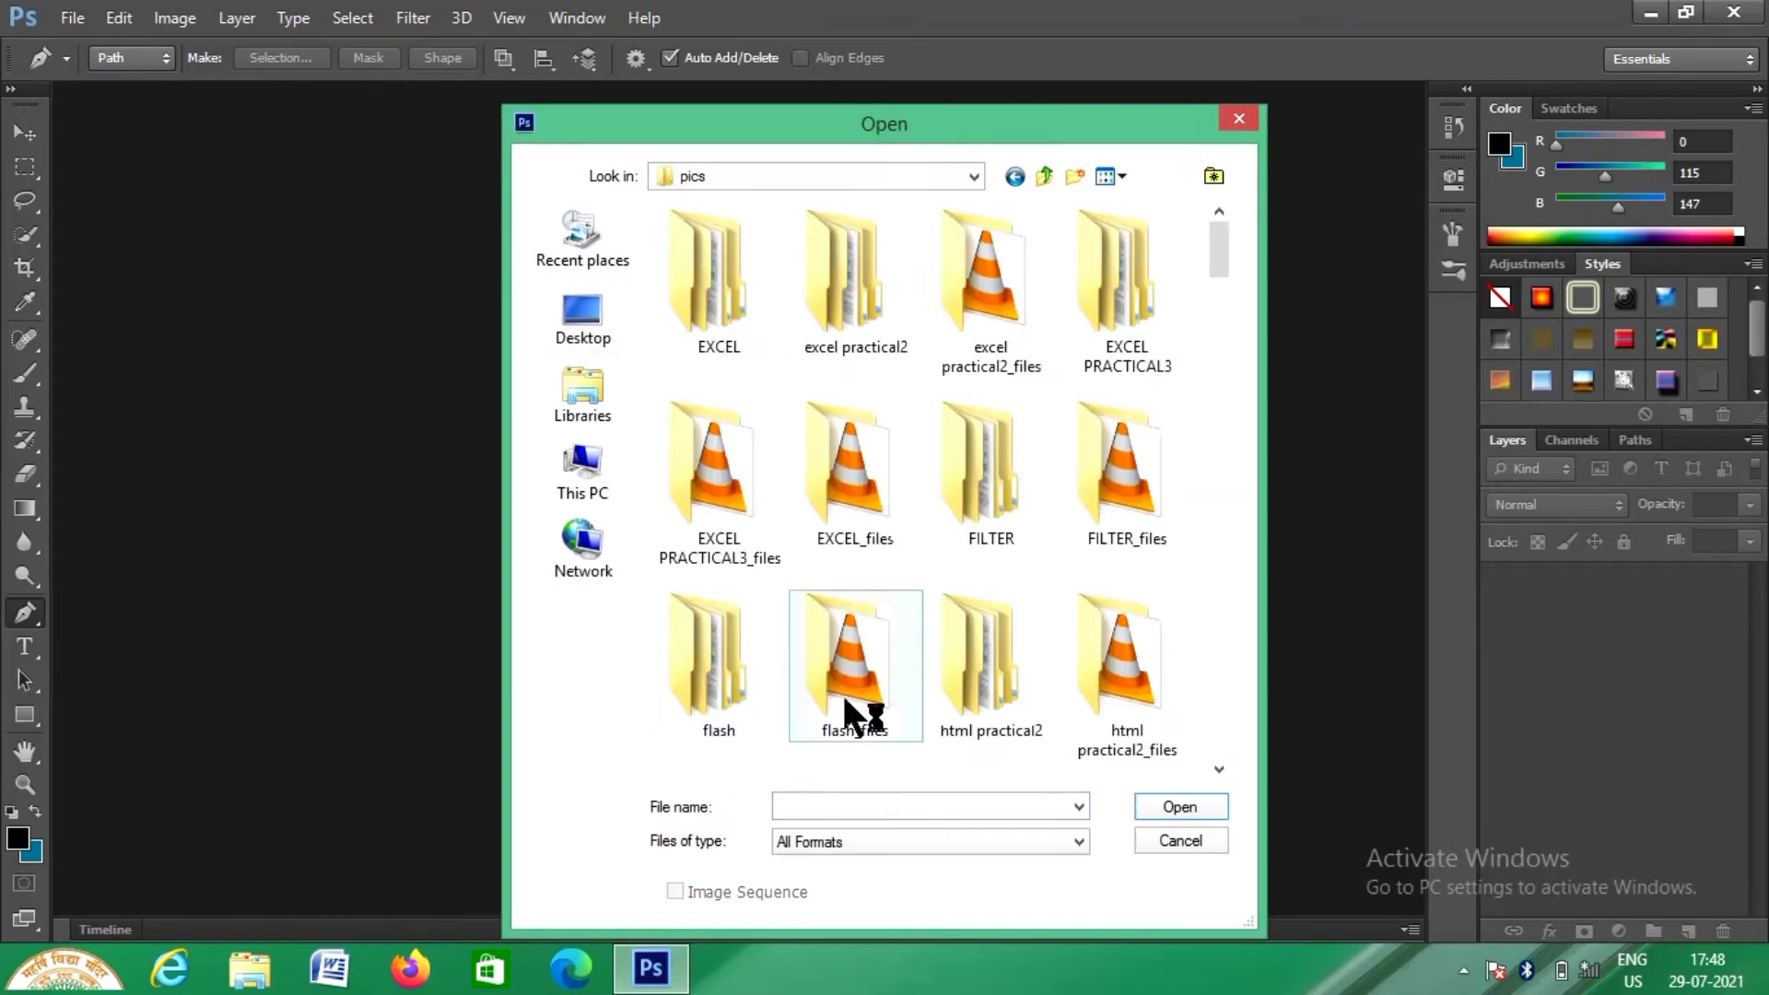
pyautogui.scroll(-10, 1220, 769)
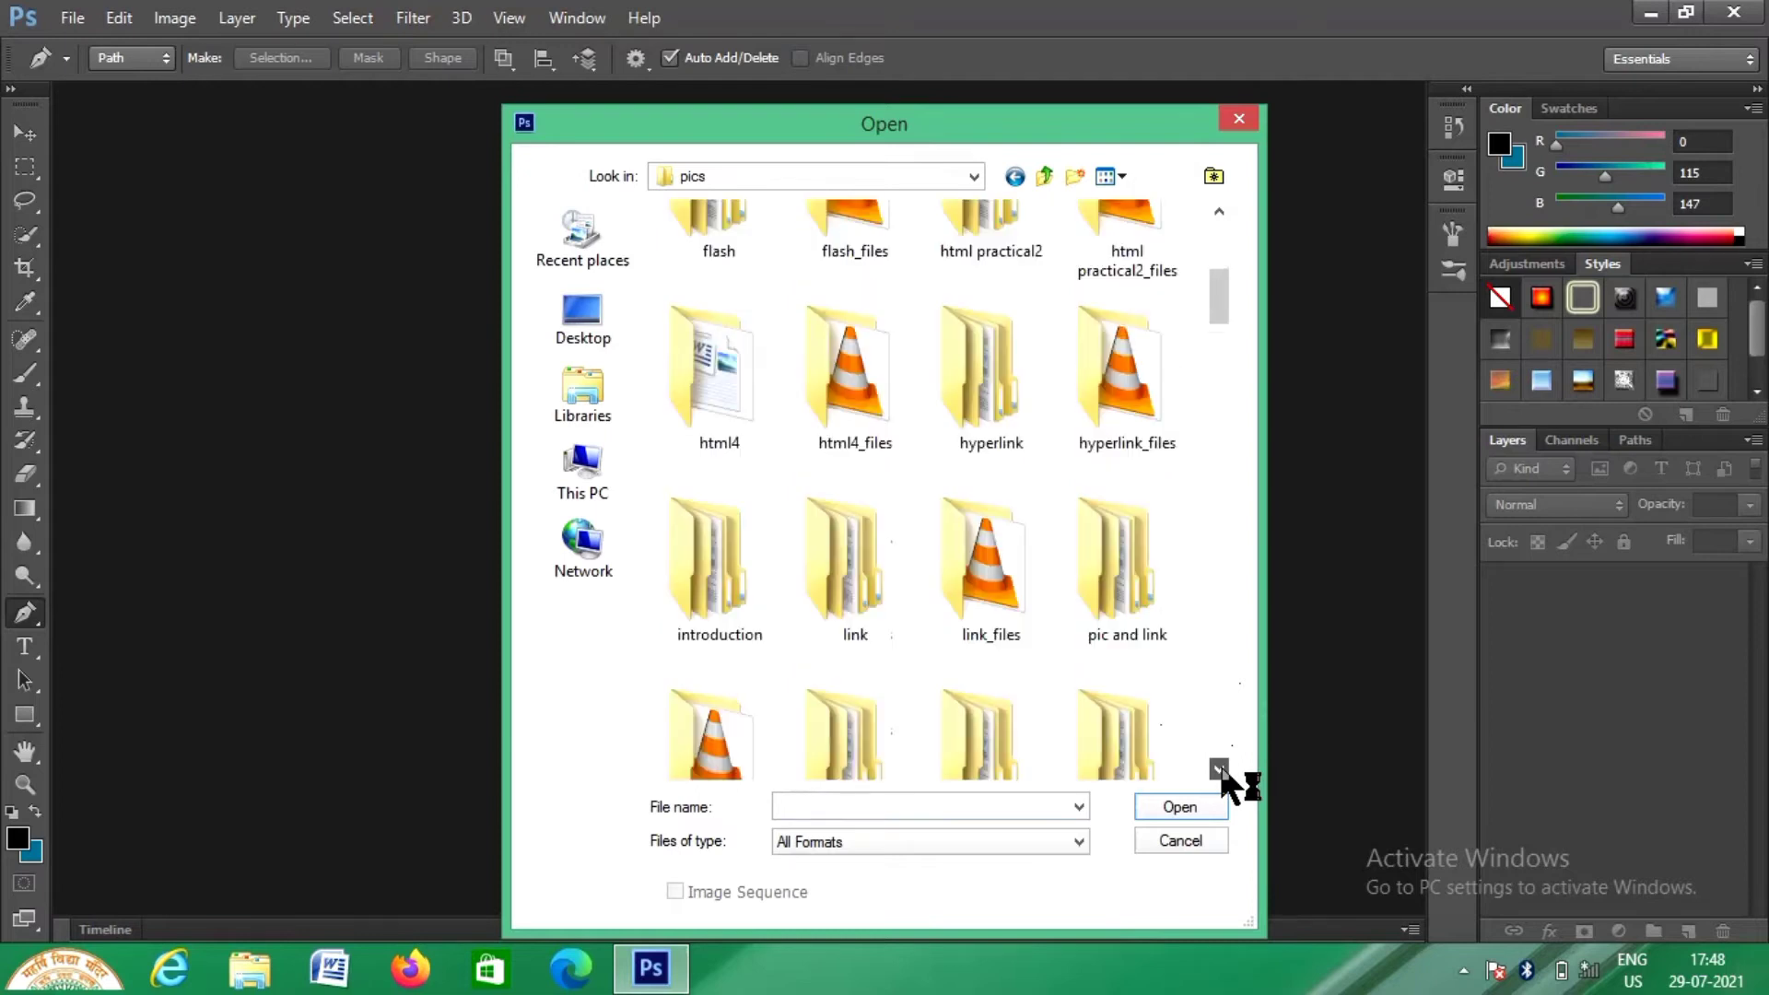
pyautogui.click(1023, 582)
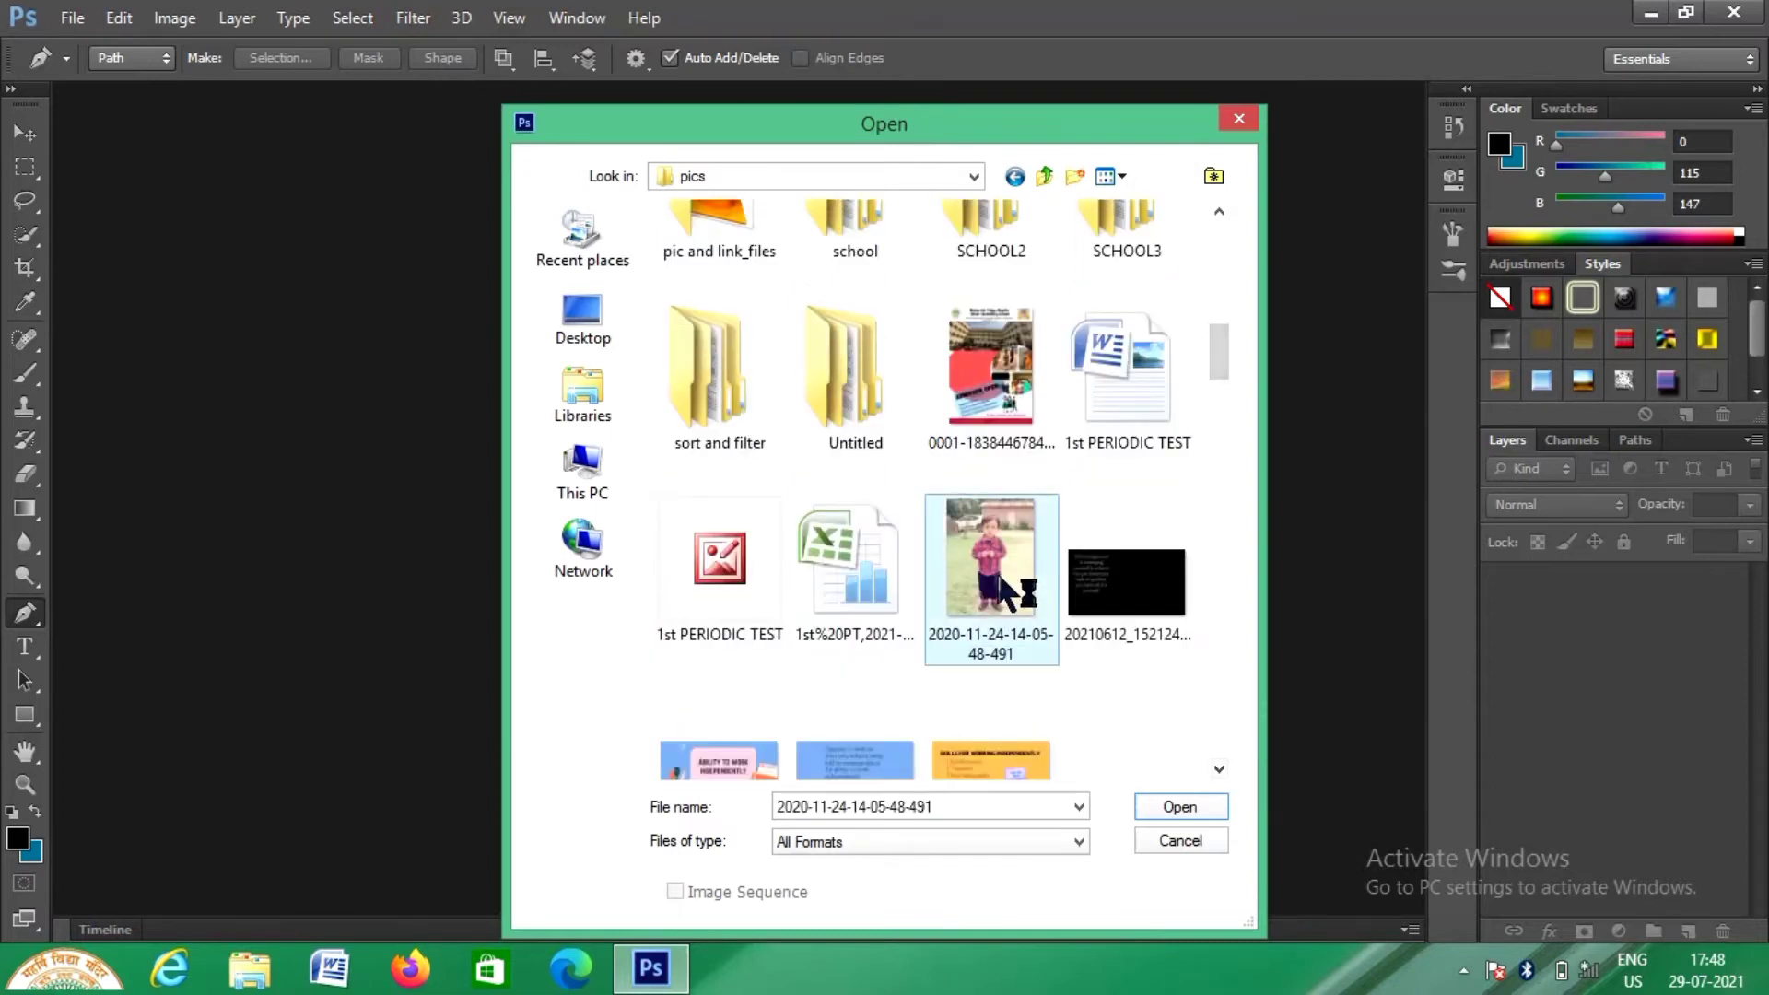
pyautogui.click(1190, 803)
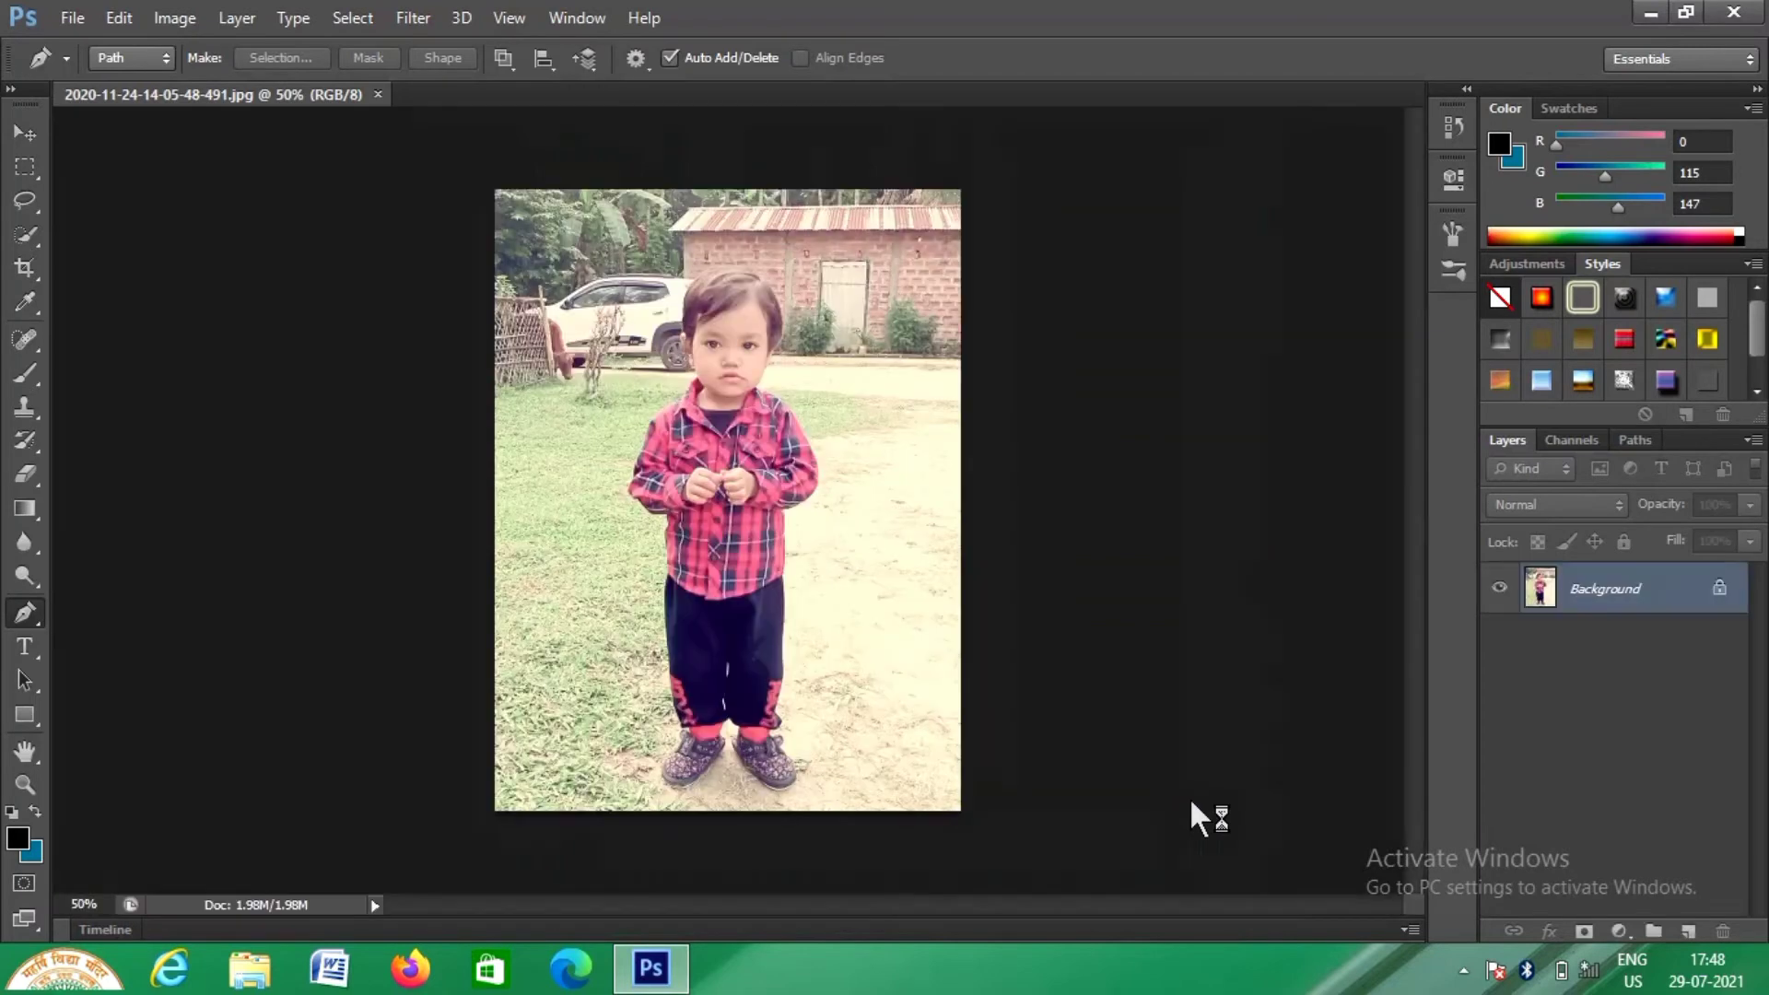
# Step: Place a Pen tool anchor point outside the photo and choose Path as the tool mode
pyautogui.click(347, 841)
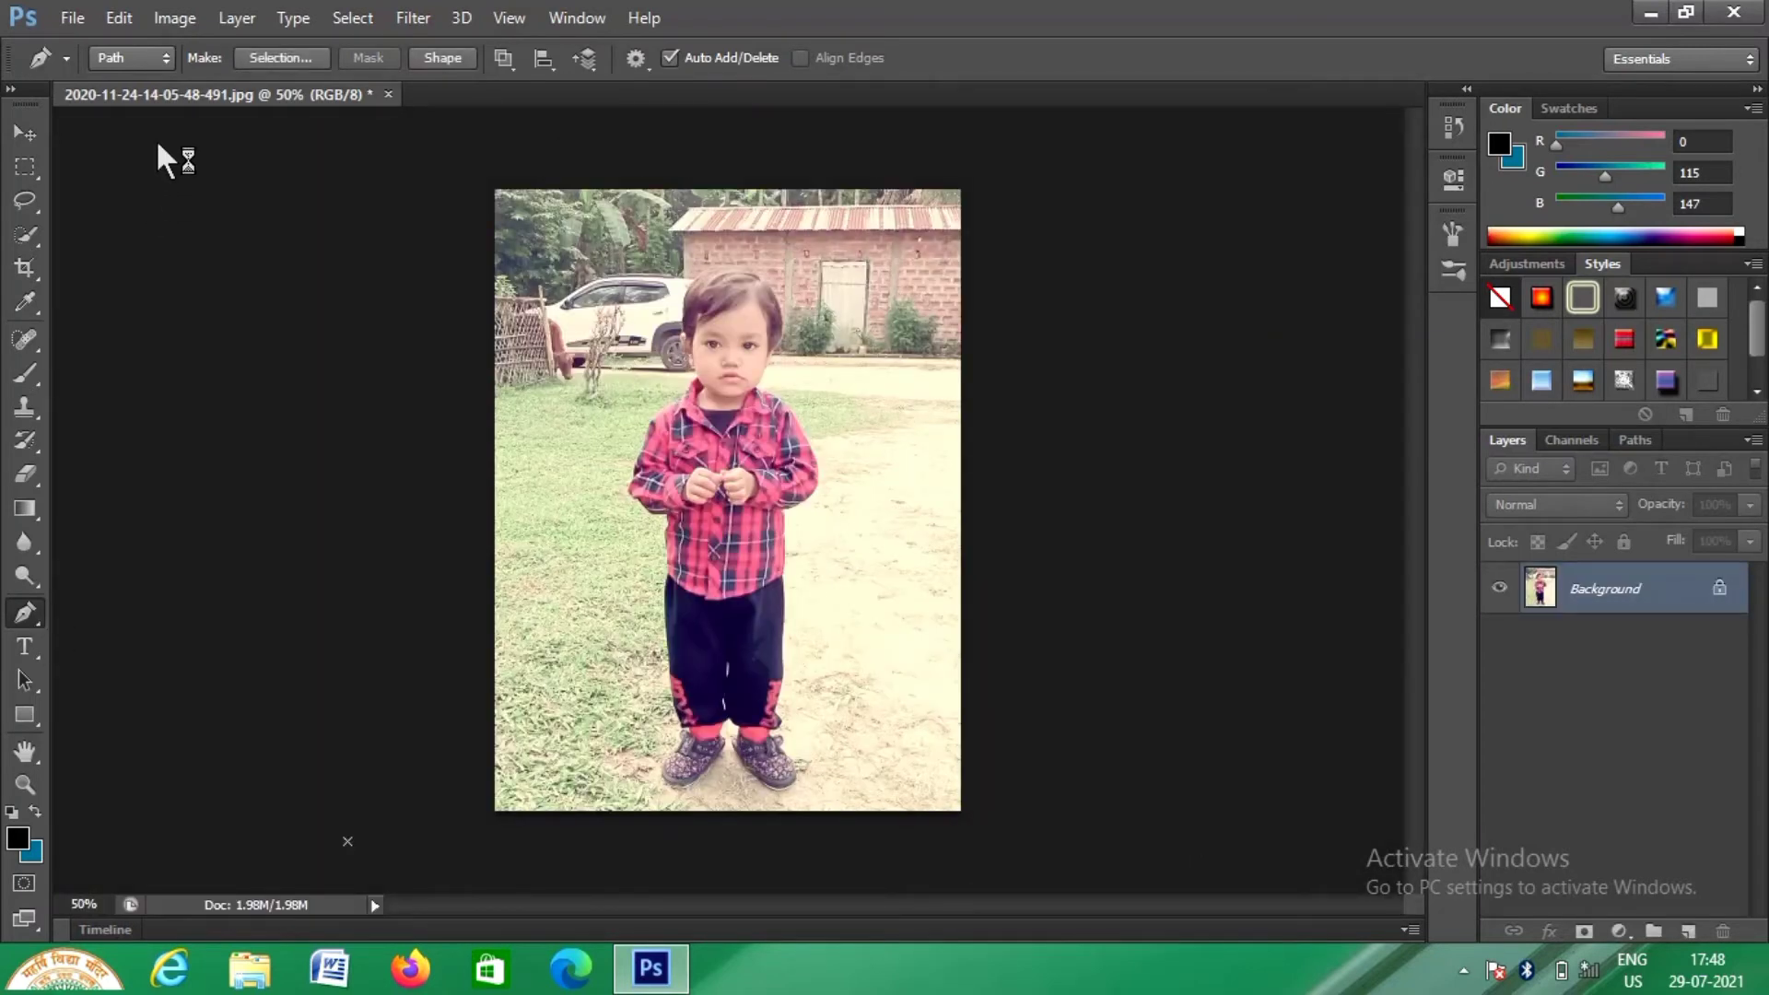
pyautogui.click(166, 63)
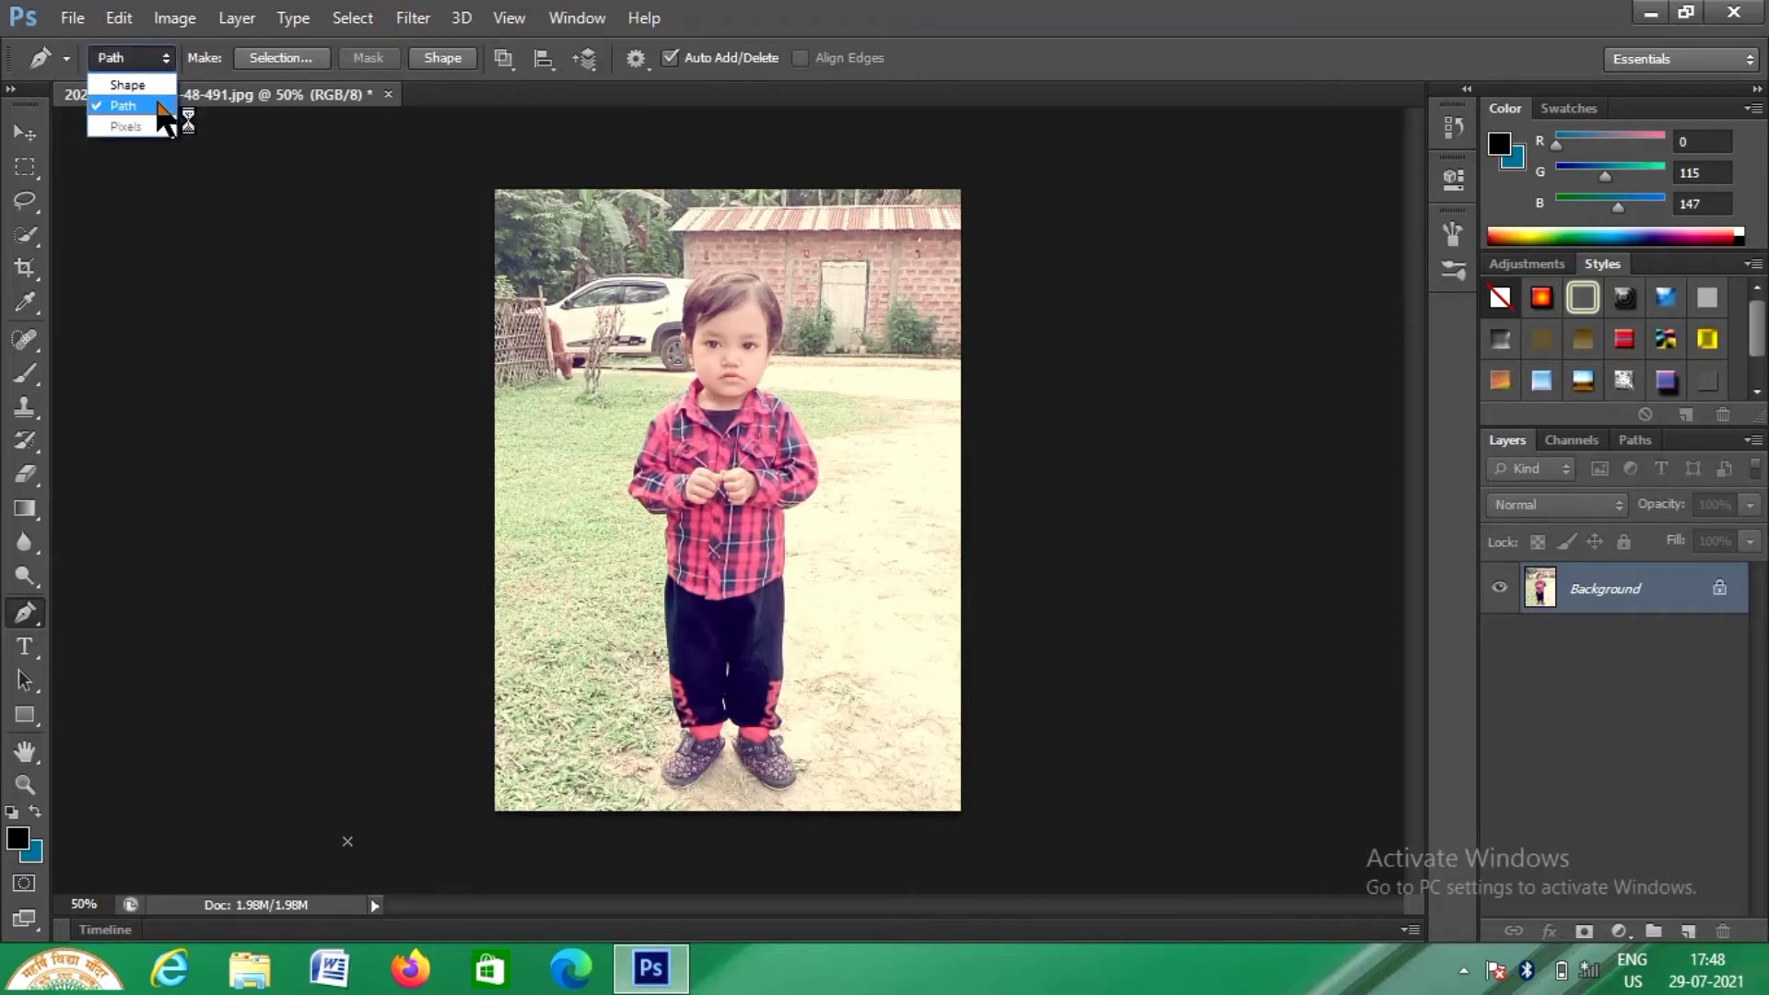
pyautogui.click(158, 105)
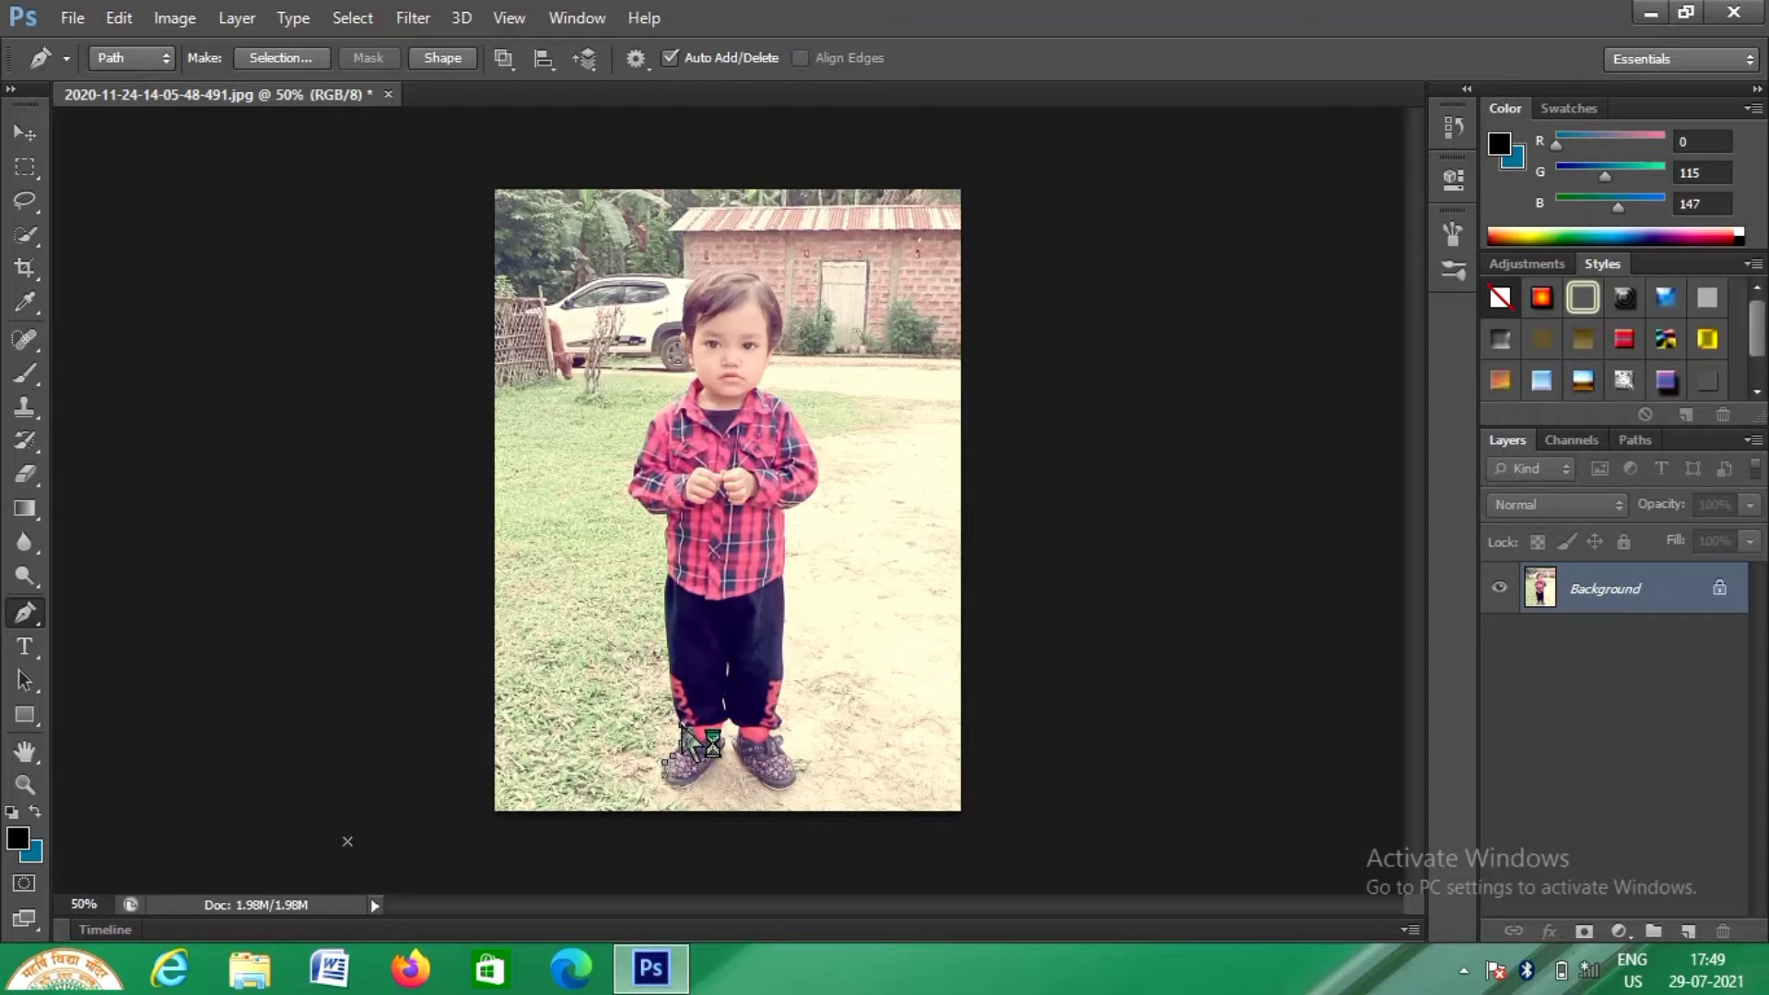
# Step: Trace the path with closely spaced anchor points up the left edge of the child's trousers and shirt to the sleeve
pyautogui.click(670, 668)
pyautogui.click(670, 653)
pyautogui.click(668, 639)
pyautogui.click(667, 624)
pyautogui.click(666, 609)
pyautogui.click(667, 594)
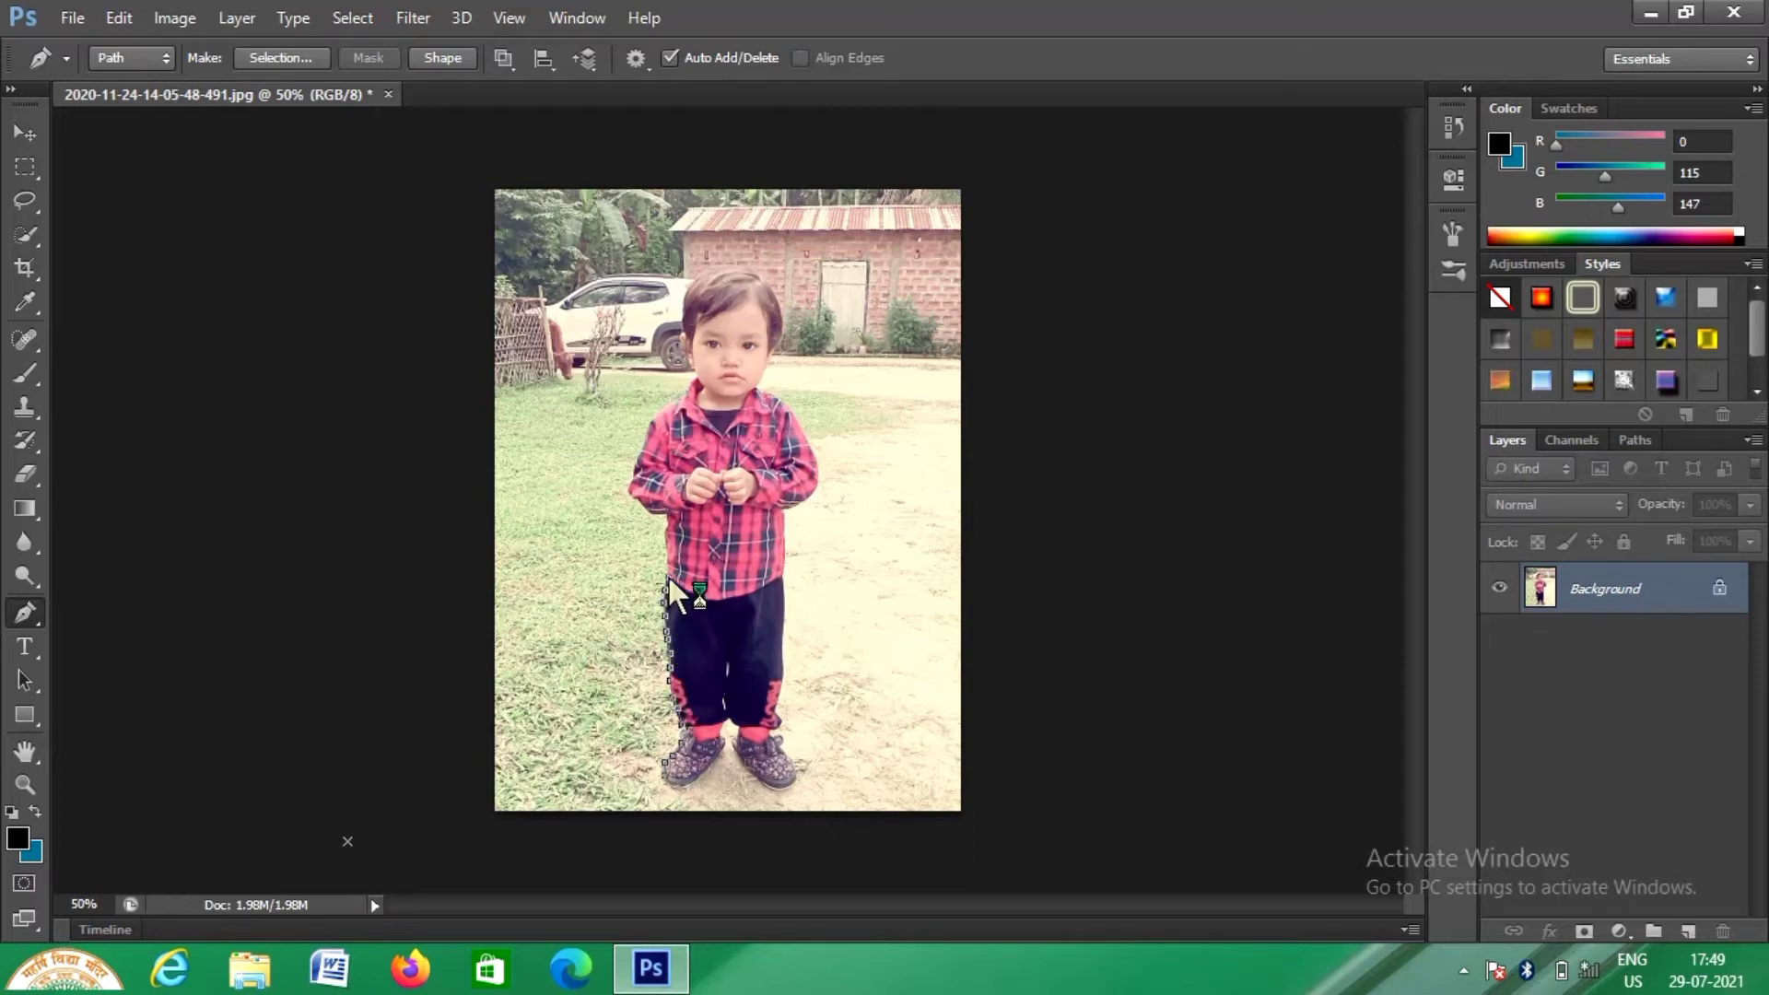
pyautogui.click(668, 570)
pyautogui.click(668, 557)
pyautogui.click(668, 546)
pyautogui.click(667, 532)
pyautogui.click(666, 517)
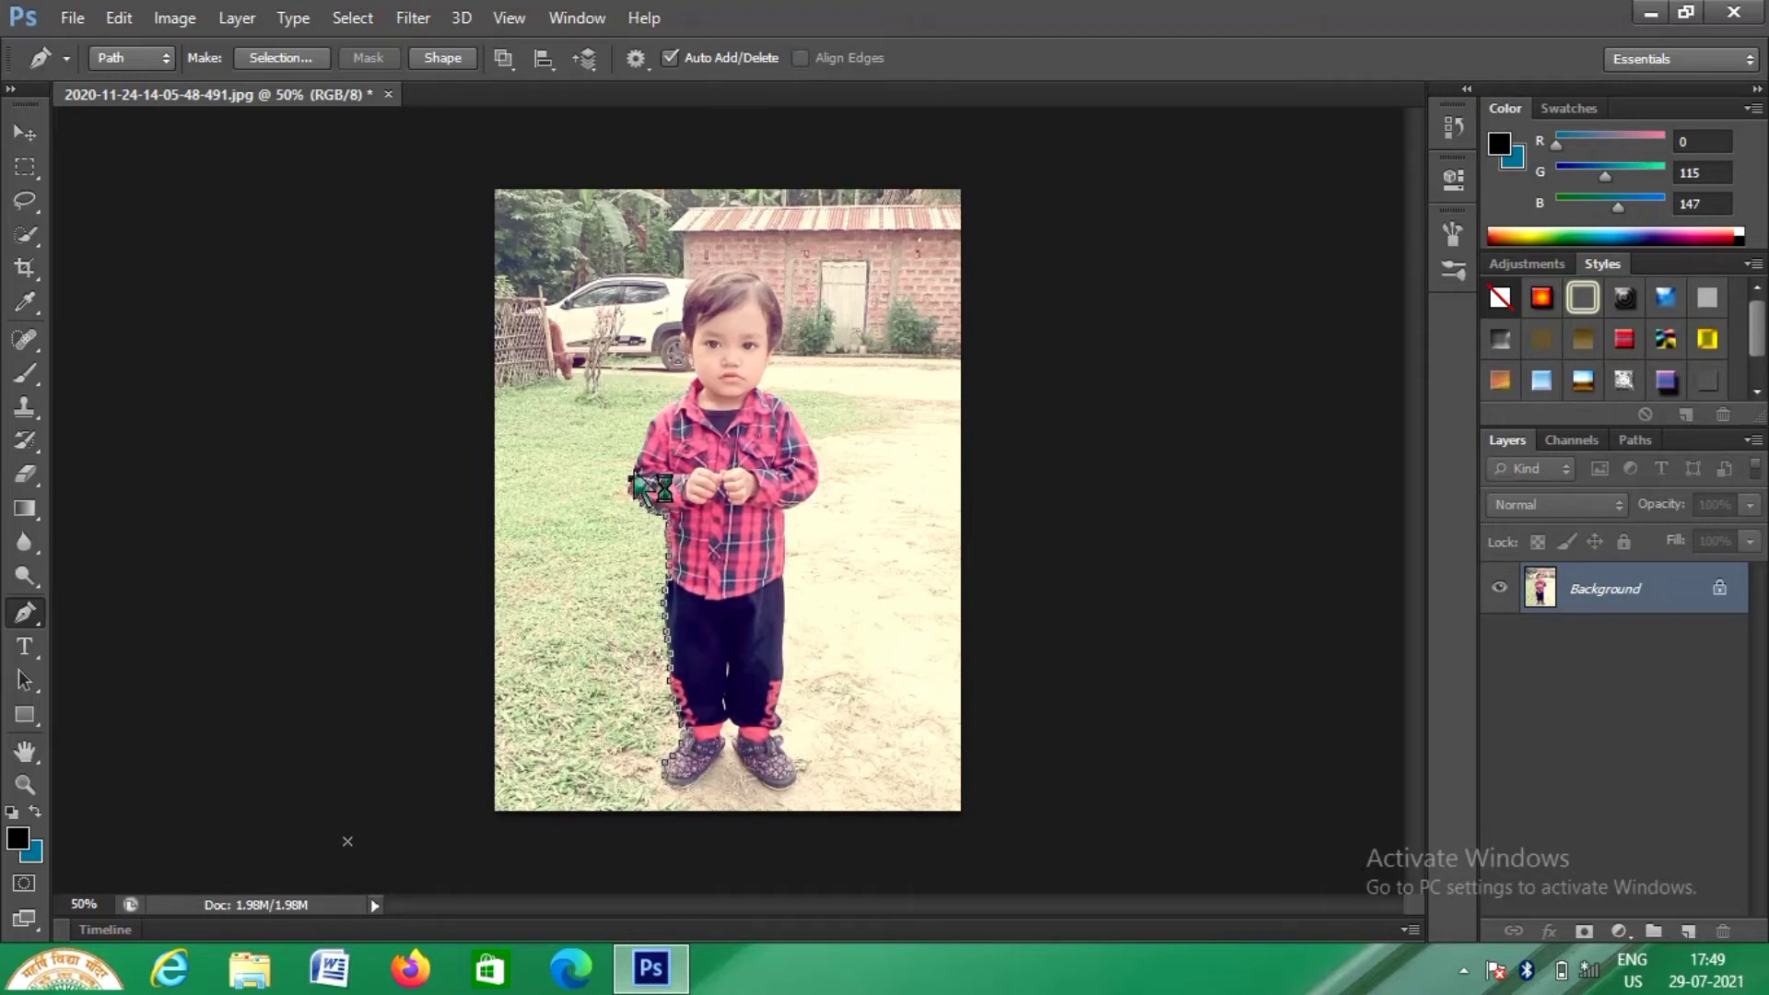
# Step: Continue the path up the outer edge of the left sleeve to the shoulder
pyautogui.click(634, 470)
pyautogui.click(638, 456)
pyautogui.click(643, 445)
pyautogui.click(646, 436)
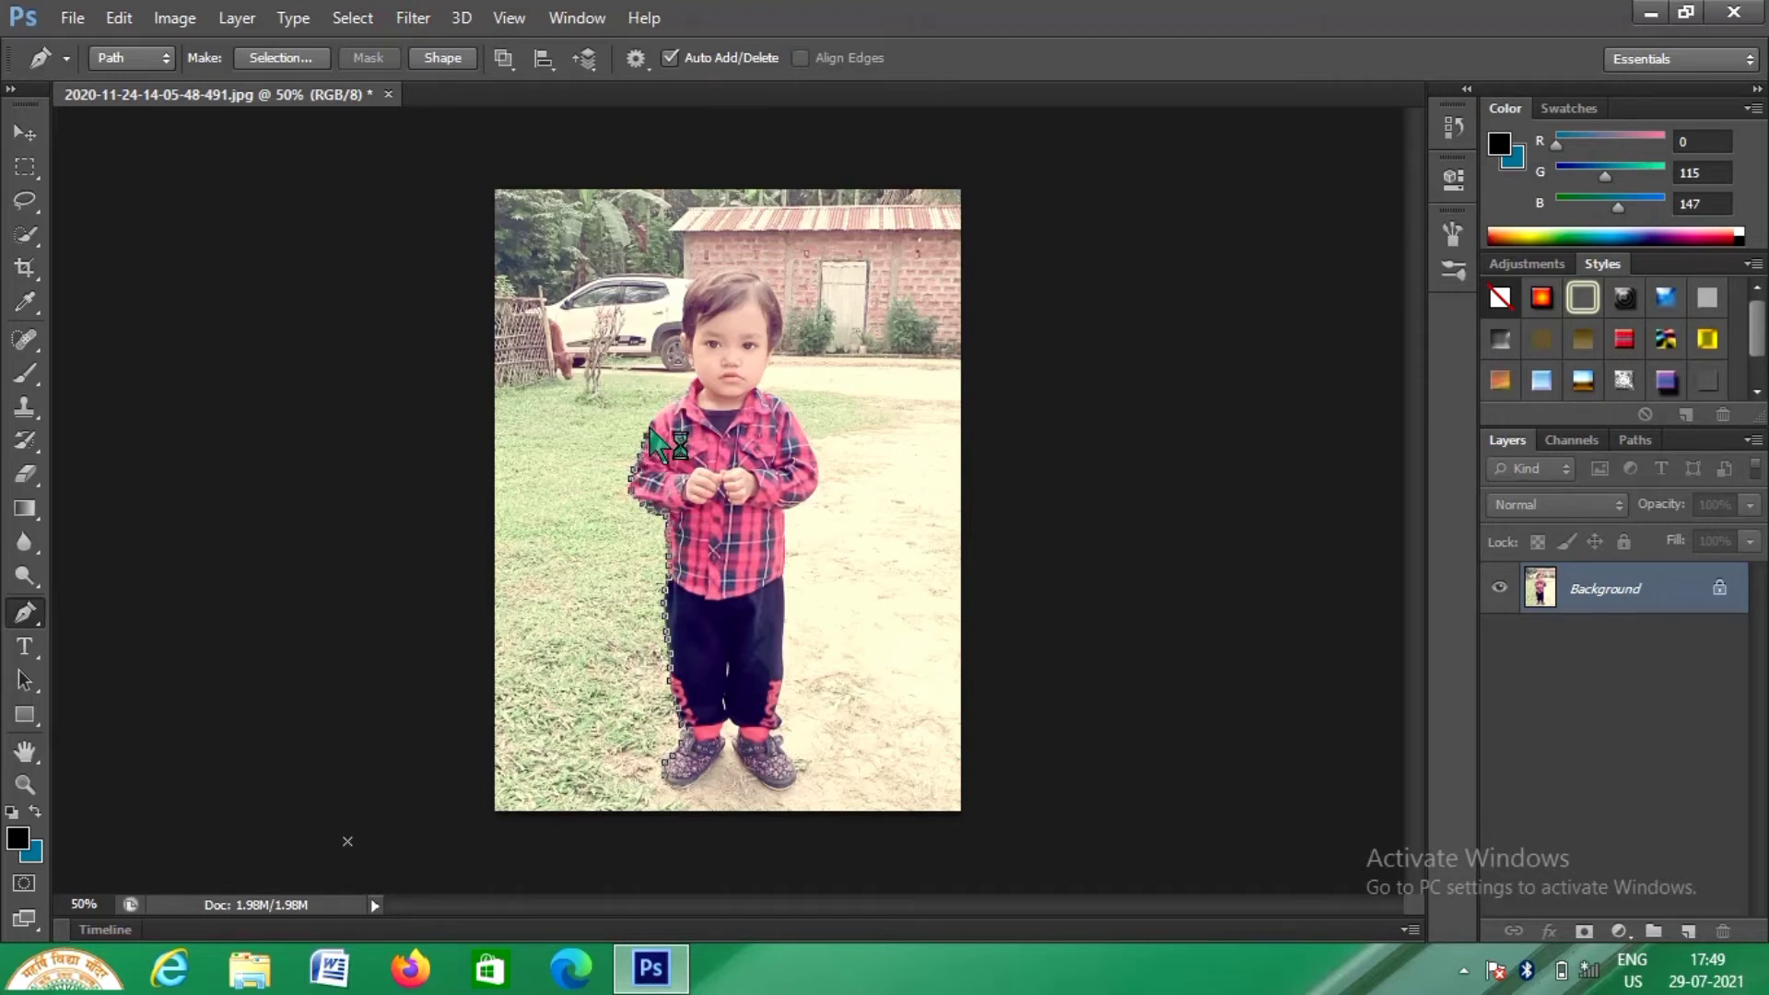
pyautogui.click(649, 426)
pyautogui.click(655, 420)
pyautogui.click(660, 411)
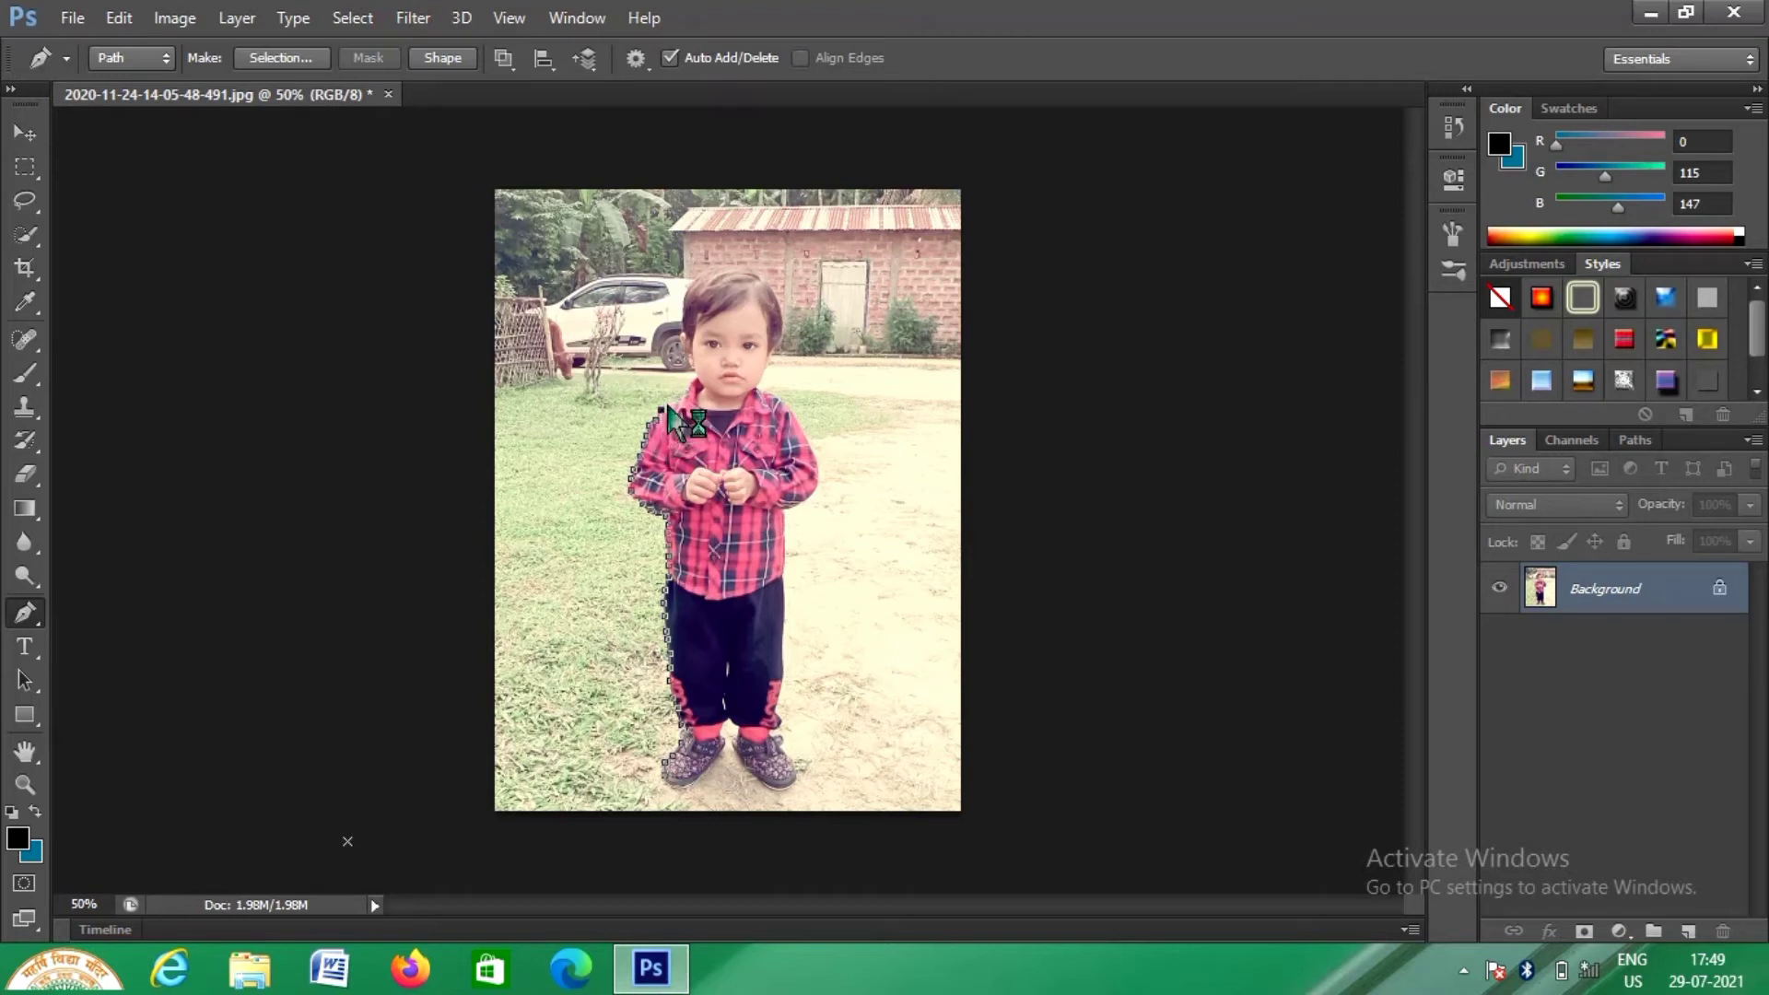
# Step: Extend the path along the left shoulder and collar up to the child's jaw
pyautogui.click(669, 405)
pyautogui.click(677, 402)
pyautogui.click(683, 396)
pyautogui.click(685, 389)
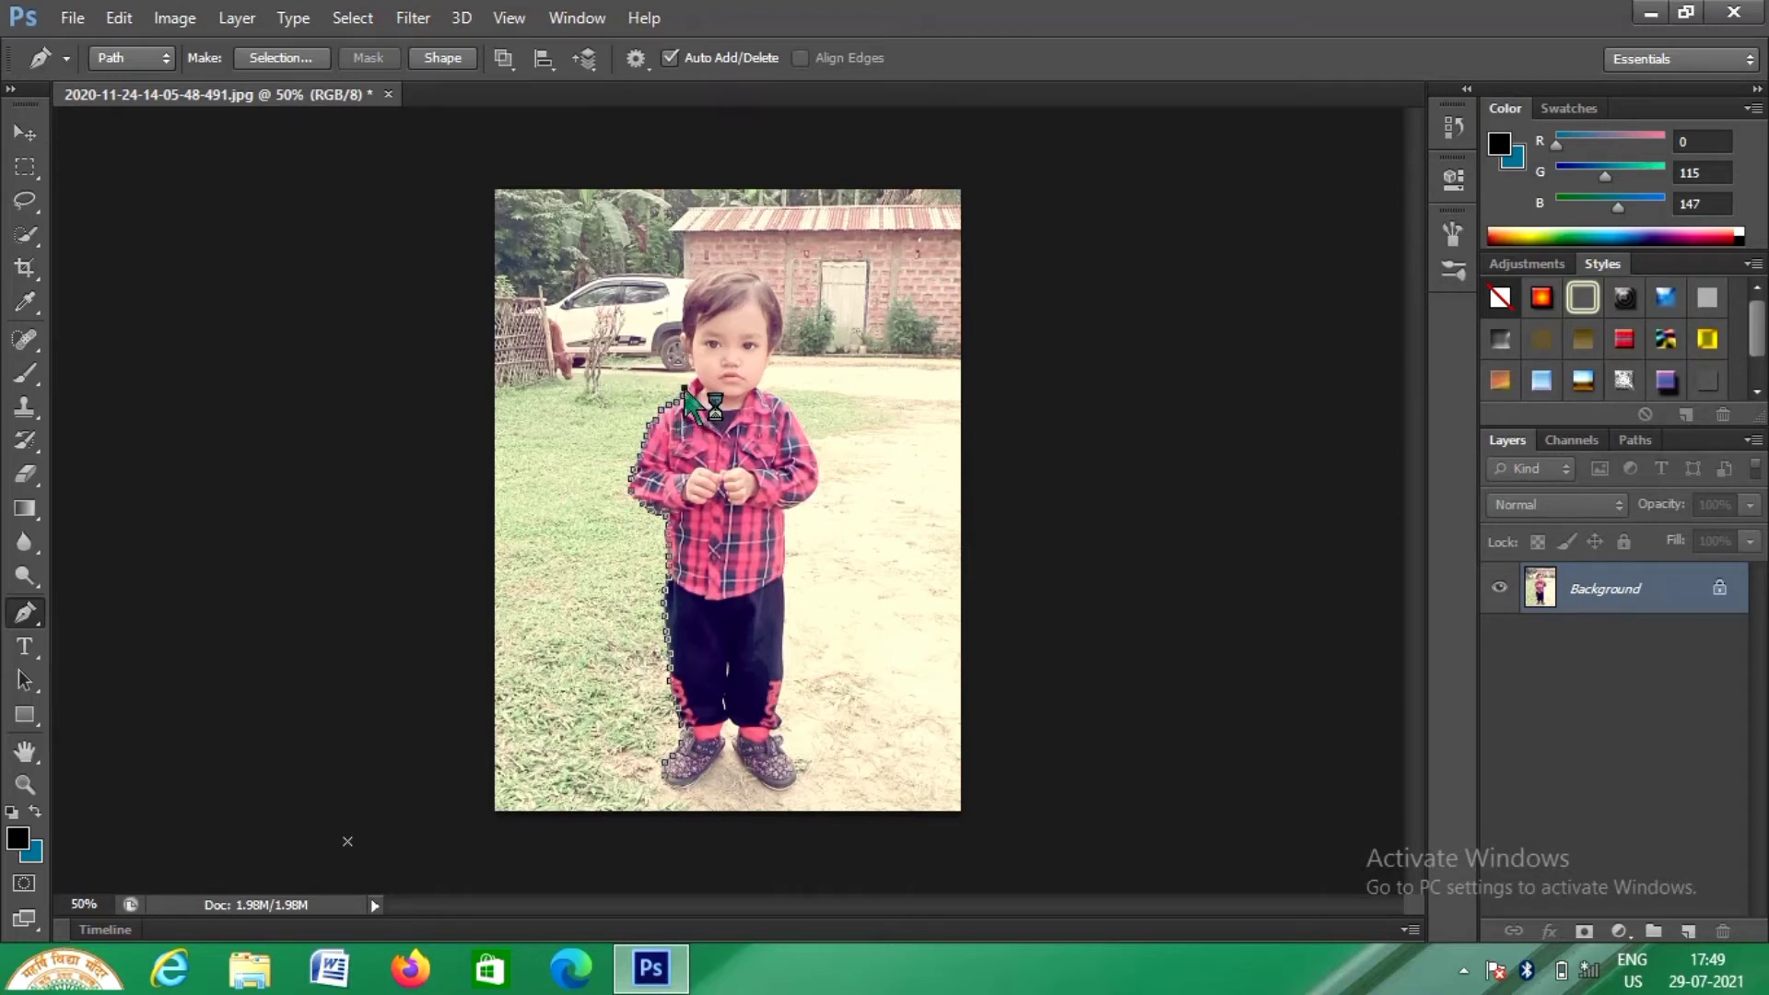
pyautogui.click(690, 381)
pyautogui.click(694, 375)
pyautogui.click(689, 367)
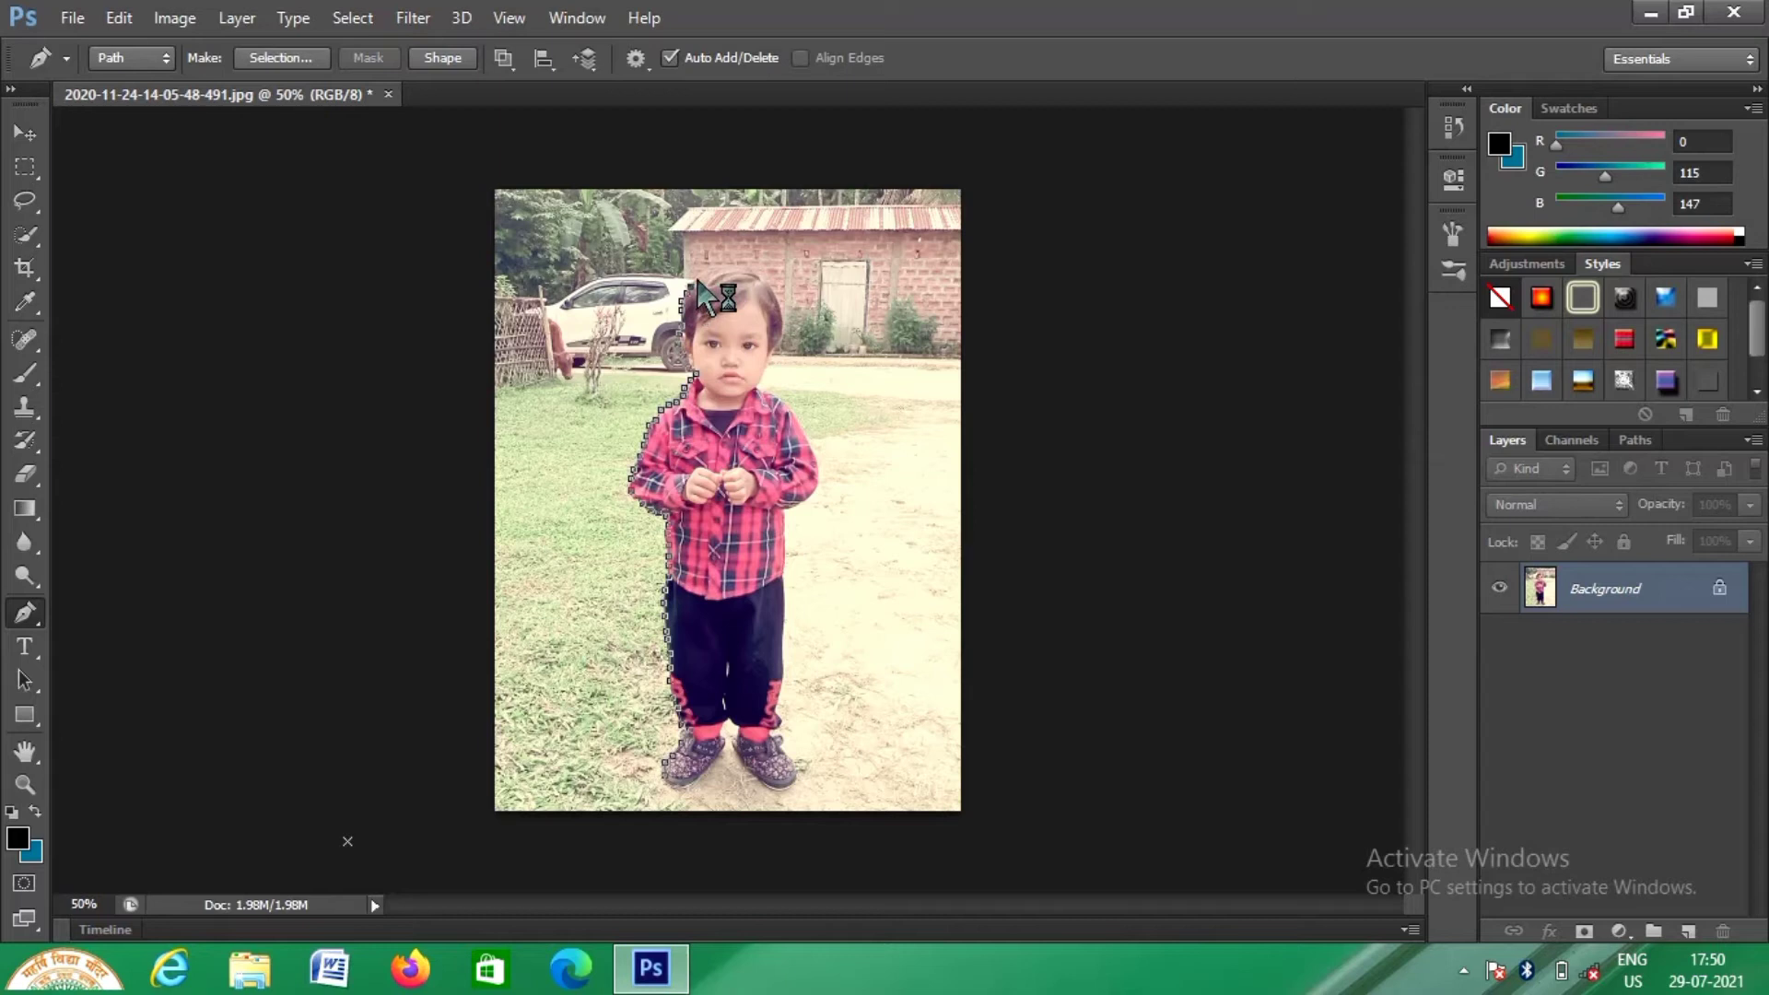
# Step: Trace the path over the top of the child's hair from left to right
pyautogui.click(697, 277)
pyautogui.click(707, 271)
pyautogui.click(716, 267)
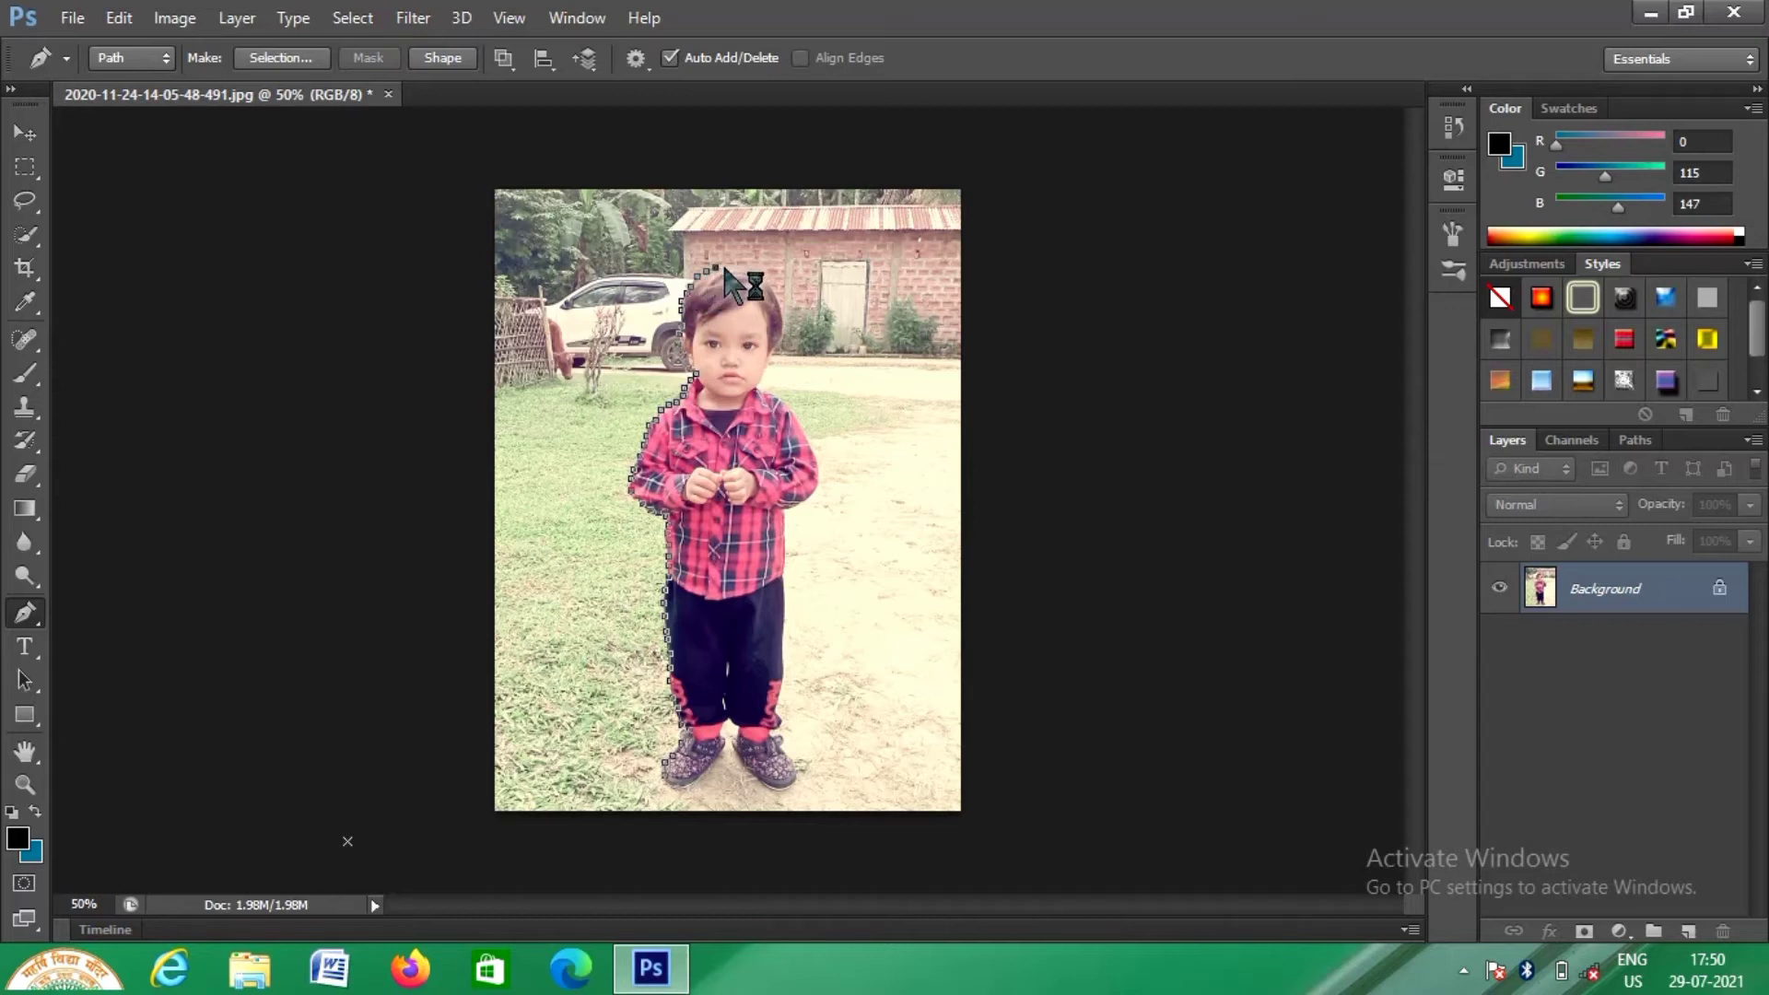
pyautogui.click(724, 267)
pyautogui.click(737, 270)
pyautogui.click(749, 272)
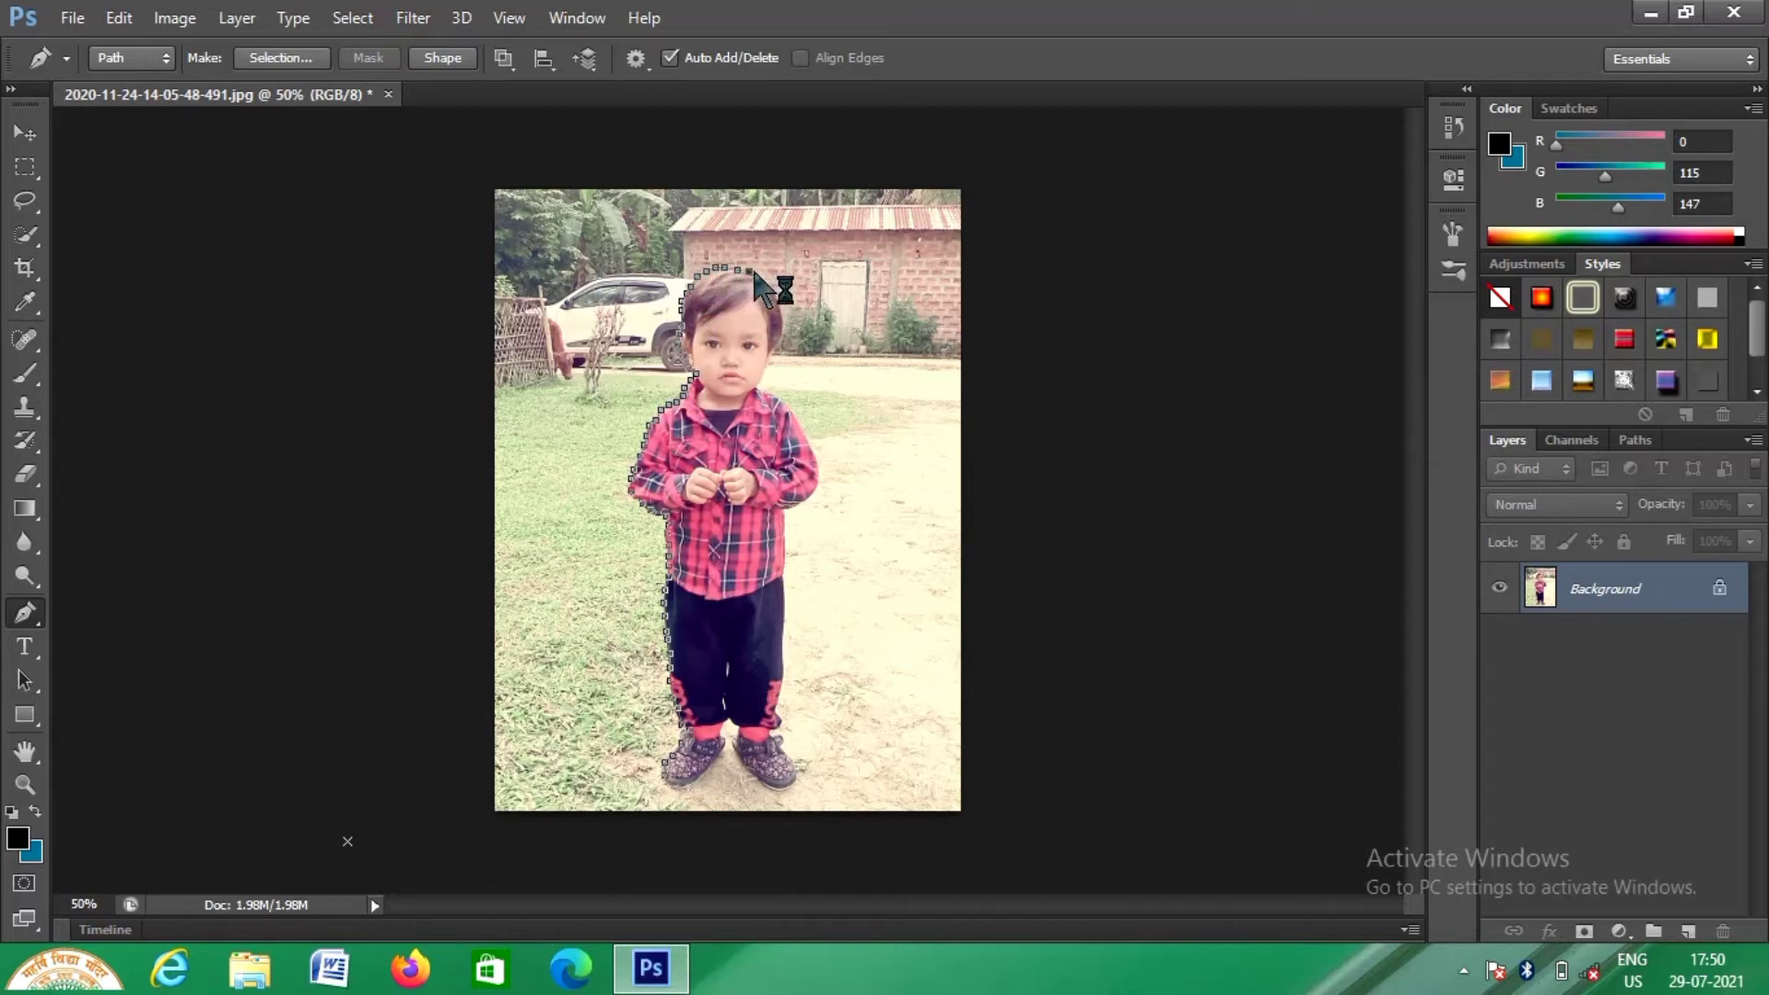
pyautogui.click(760, 280)
pyautogui.click(765, 285)
pyautogui.click(772, 294)
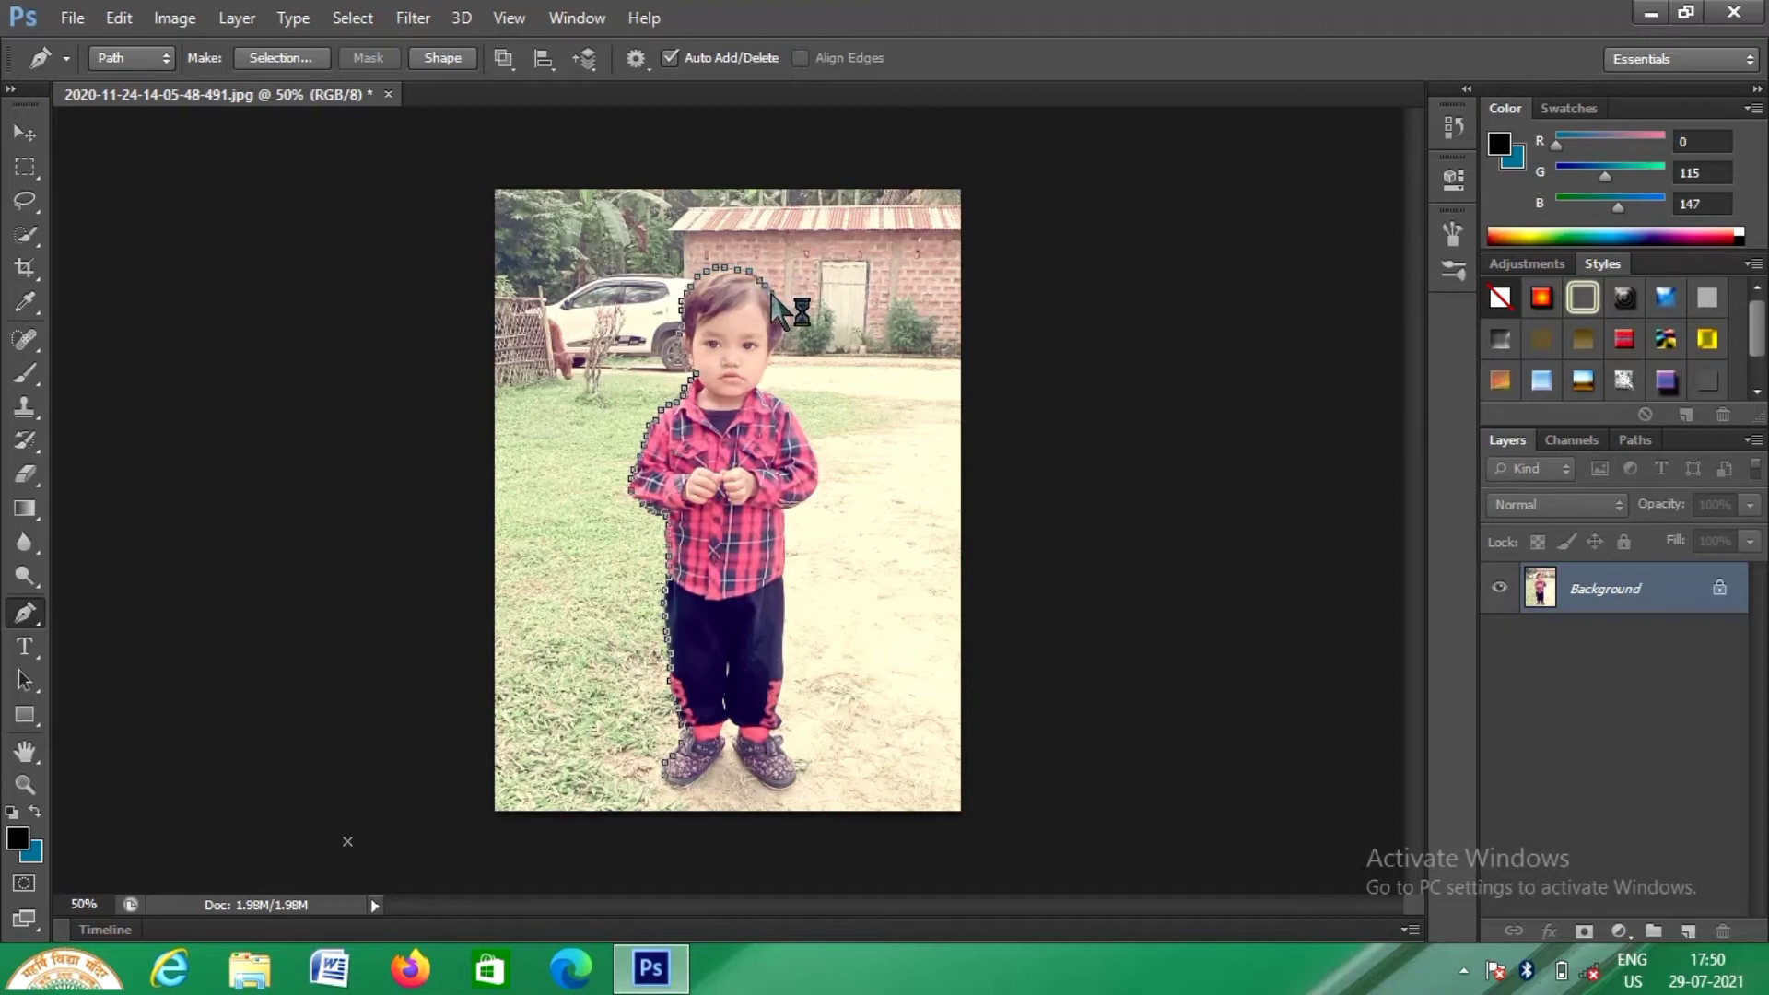
# Step: Continue the path down the right side of the head, past the ear and cheek, to the neck
pyautogui.click(776, 304)
pyautogui.click(779, 312)
pyautogui.click(778, 324)
pyautogui.click(780, 336)
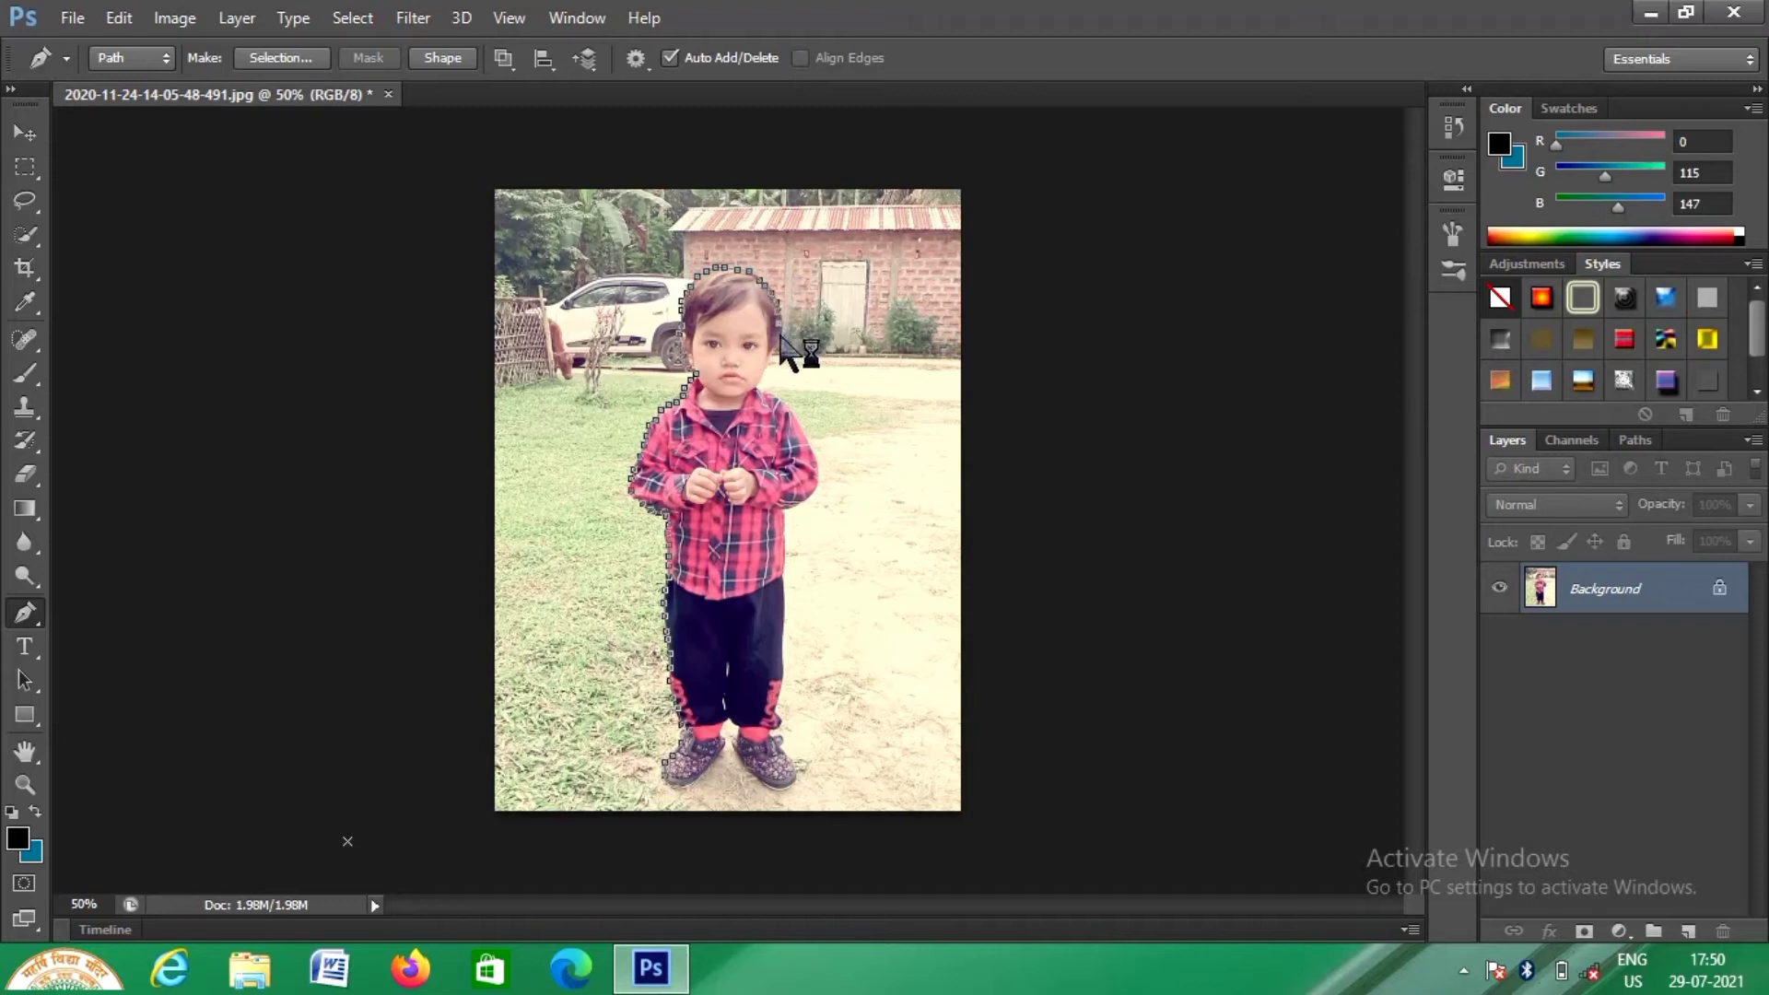
pyautogui.click(778, 342)
pyautogui.click(773, 354)
pyautogui.click(767, 365)
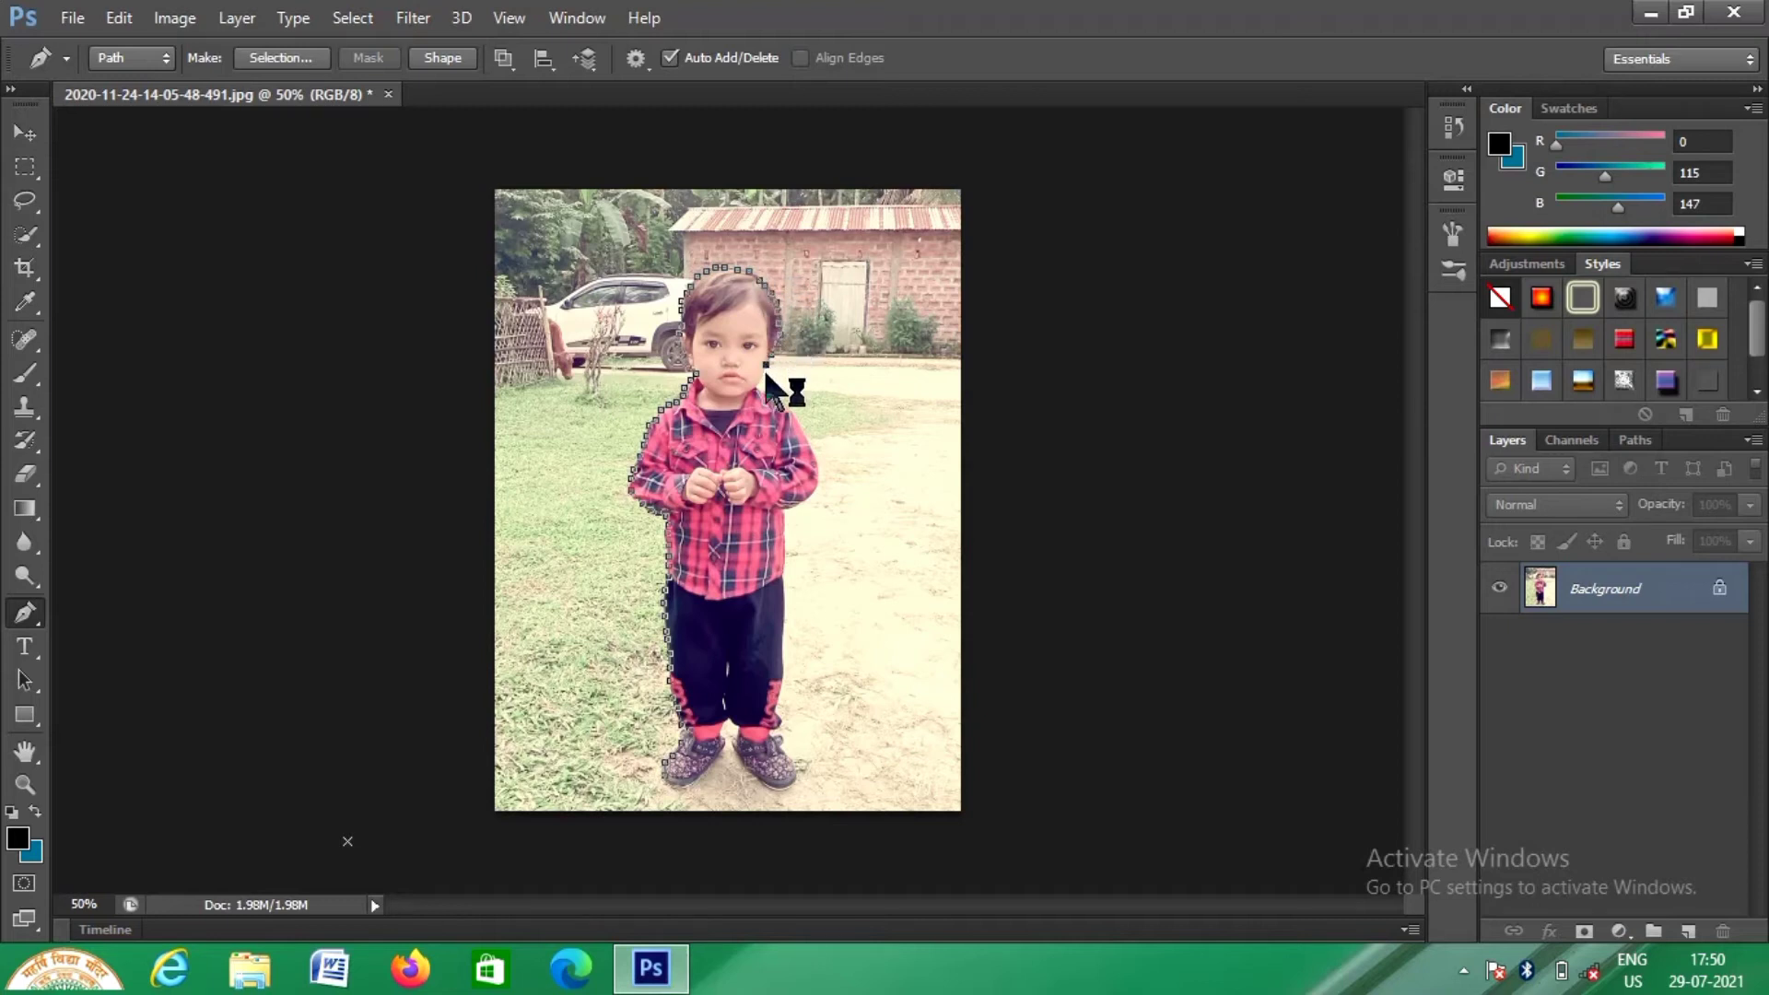
pyautogui.click(763, 375)
pyautogui.click(759, 383)
# Step: Trace the path along the right collar and shoulder, down the sleeve and around the elbow
pyautogui.click(763, 391)
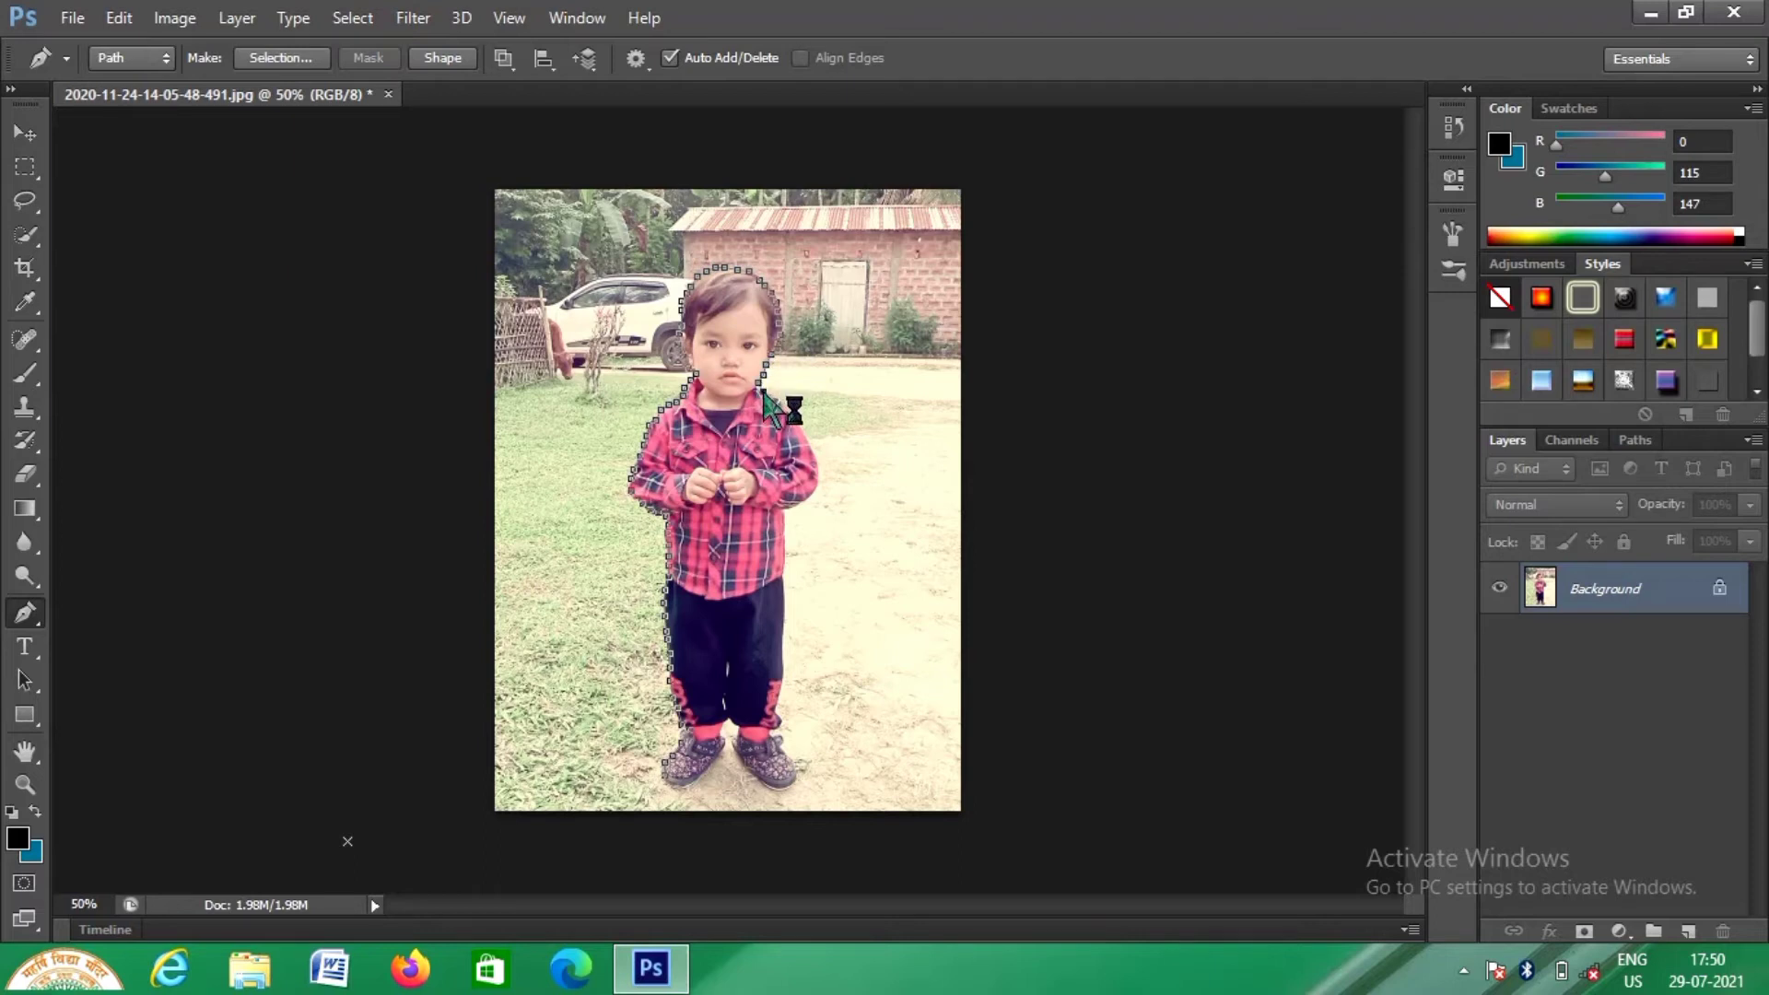
pyautogui.click(772, 398)
pyautogui.click(783, 404)
pyautogui.click(790, 410)
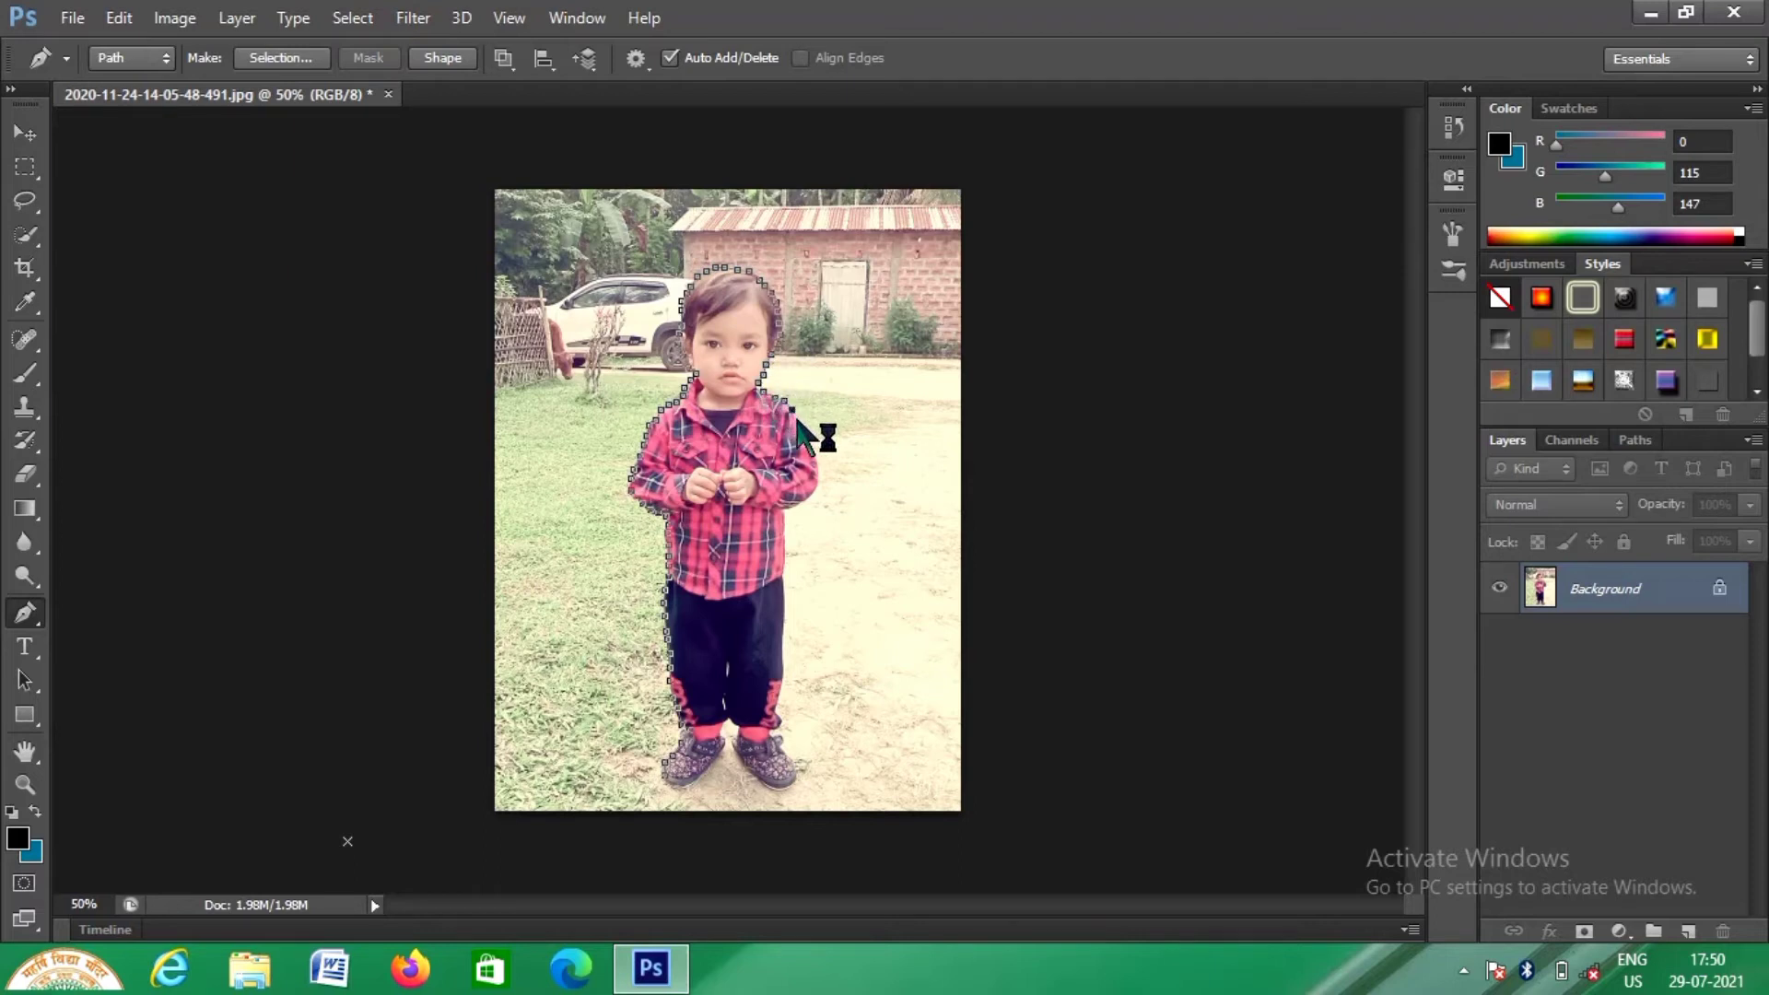
pyautogui.click(796, 417)
pyautogui.click(801, 425)
pyautogui.click(806, 434)
pyautogui.click(812, 444)
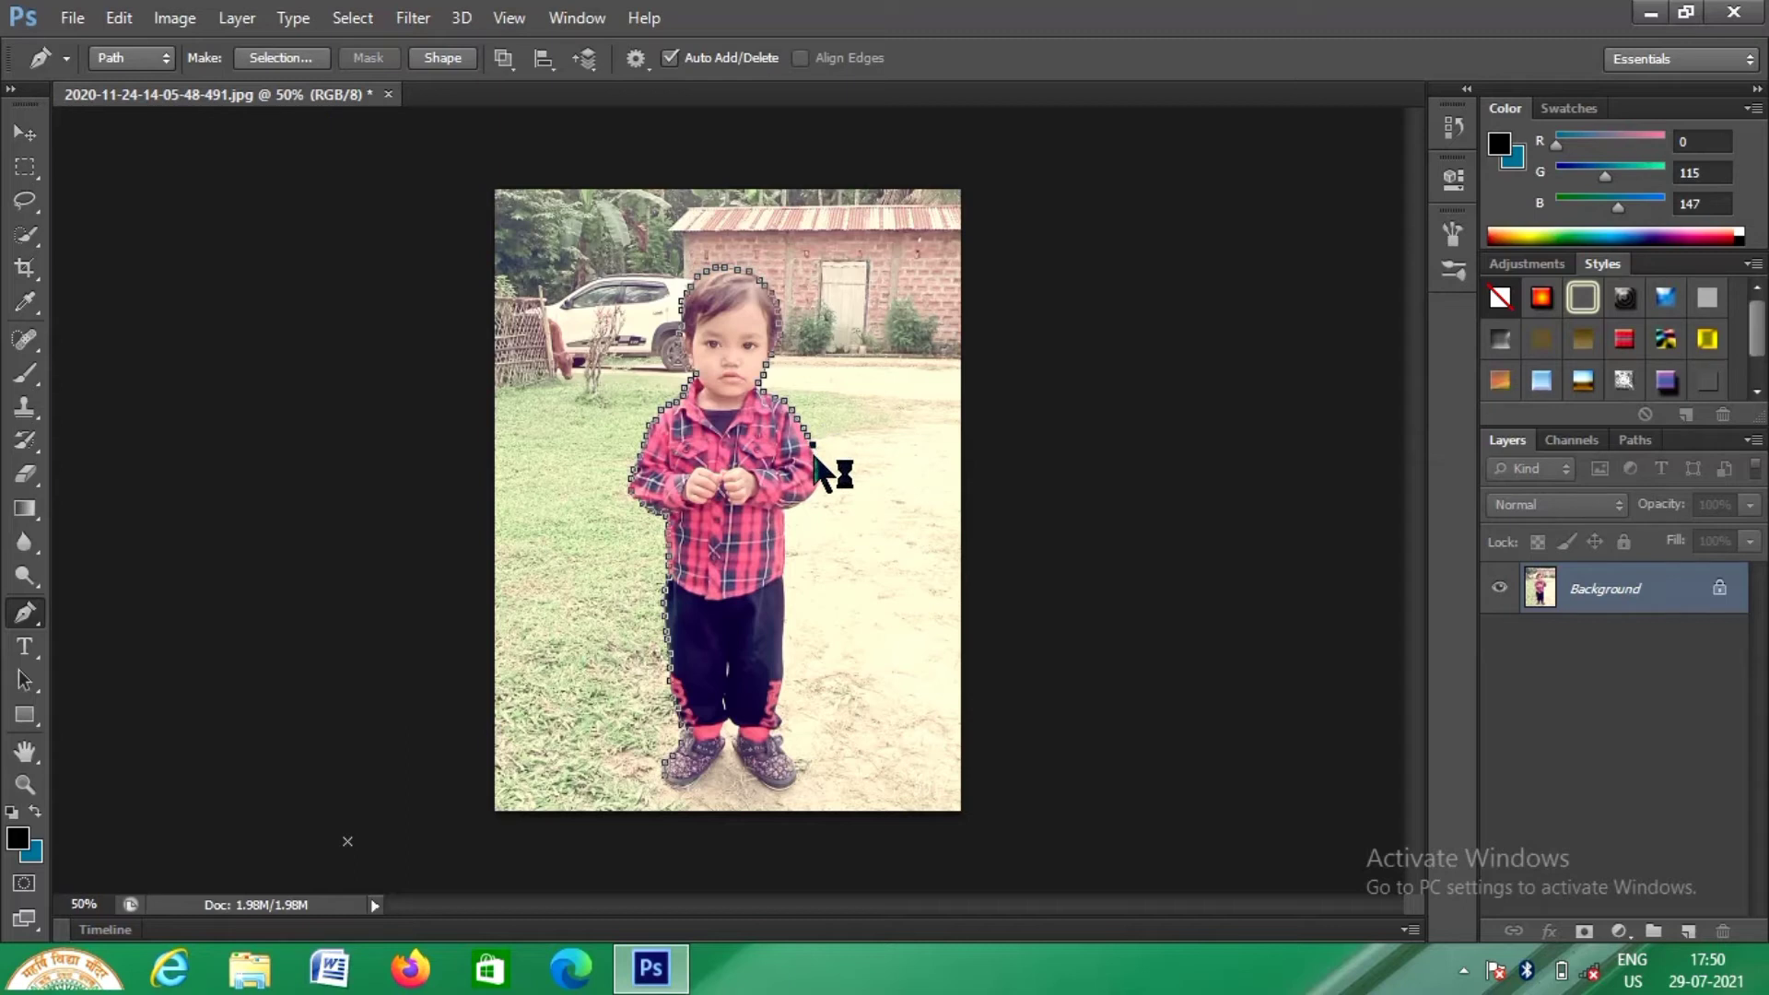
pyautogui.click(815, 455)
pyautogui.click(817, 466)
pyautogui.click(817, 478)
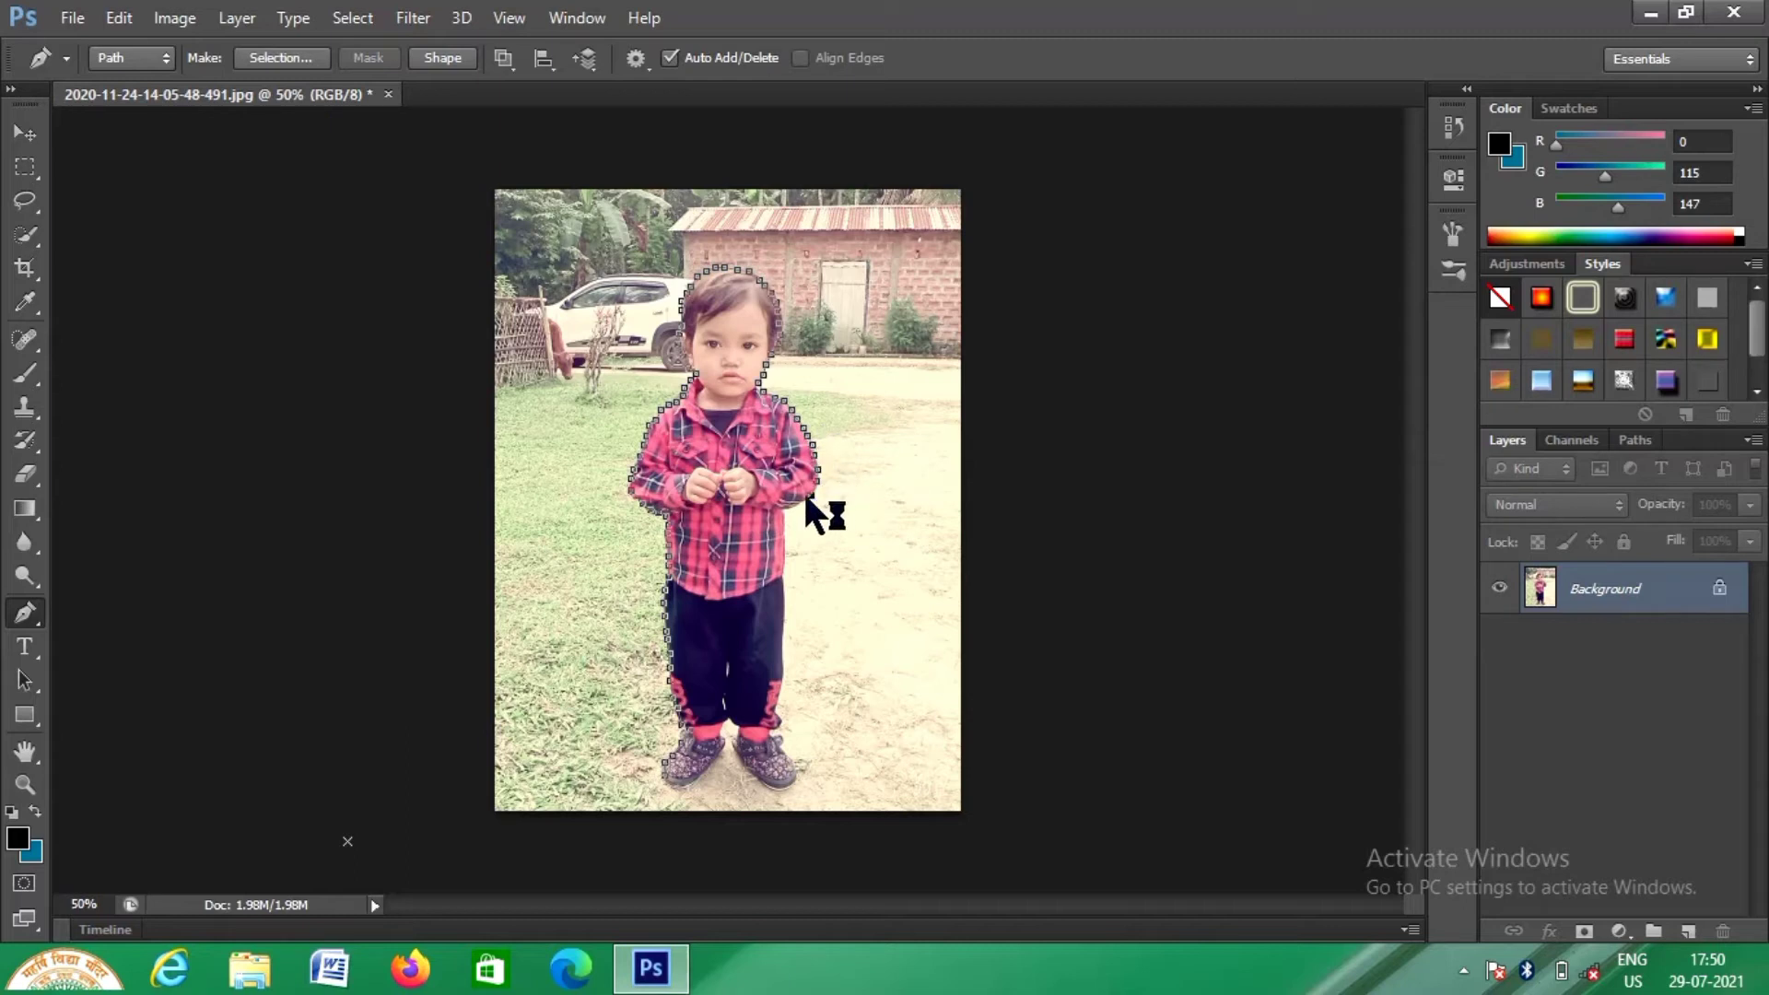
pyautogui.click(798, 505)
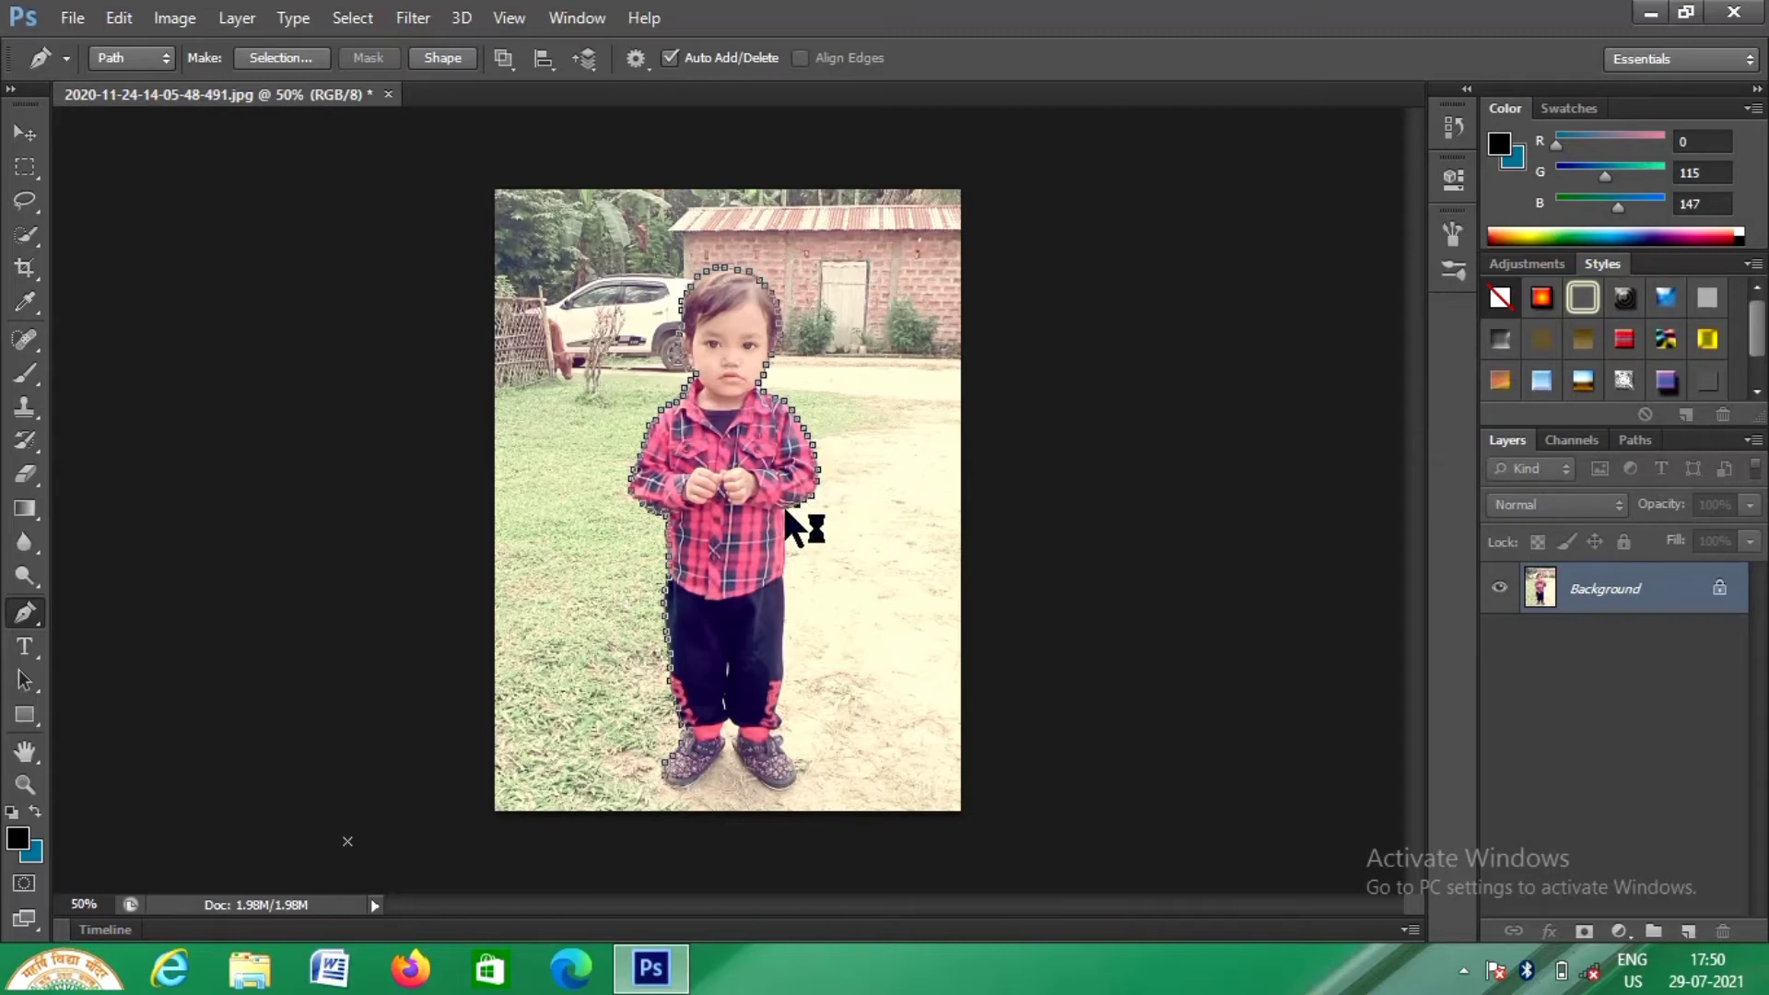
# Step: Continue the path down the right edge of the shirt from below the sleeve to the hem
pyautogui.click(786, 509)
pyautogui.click(786, 520)
pyautogui.click(786, 534)
pyautogui.click(786, 546)
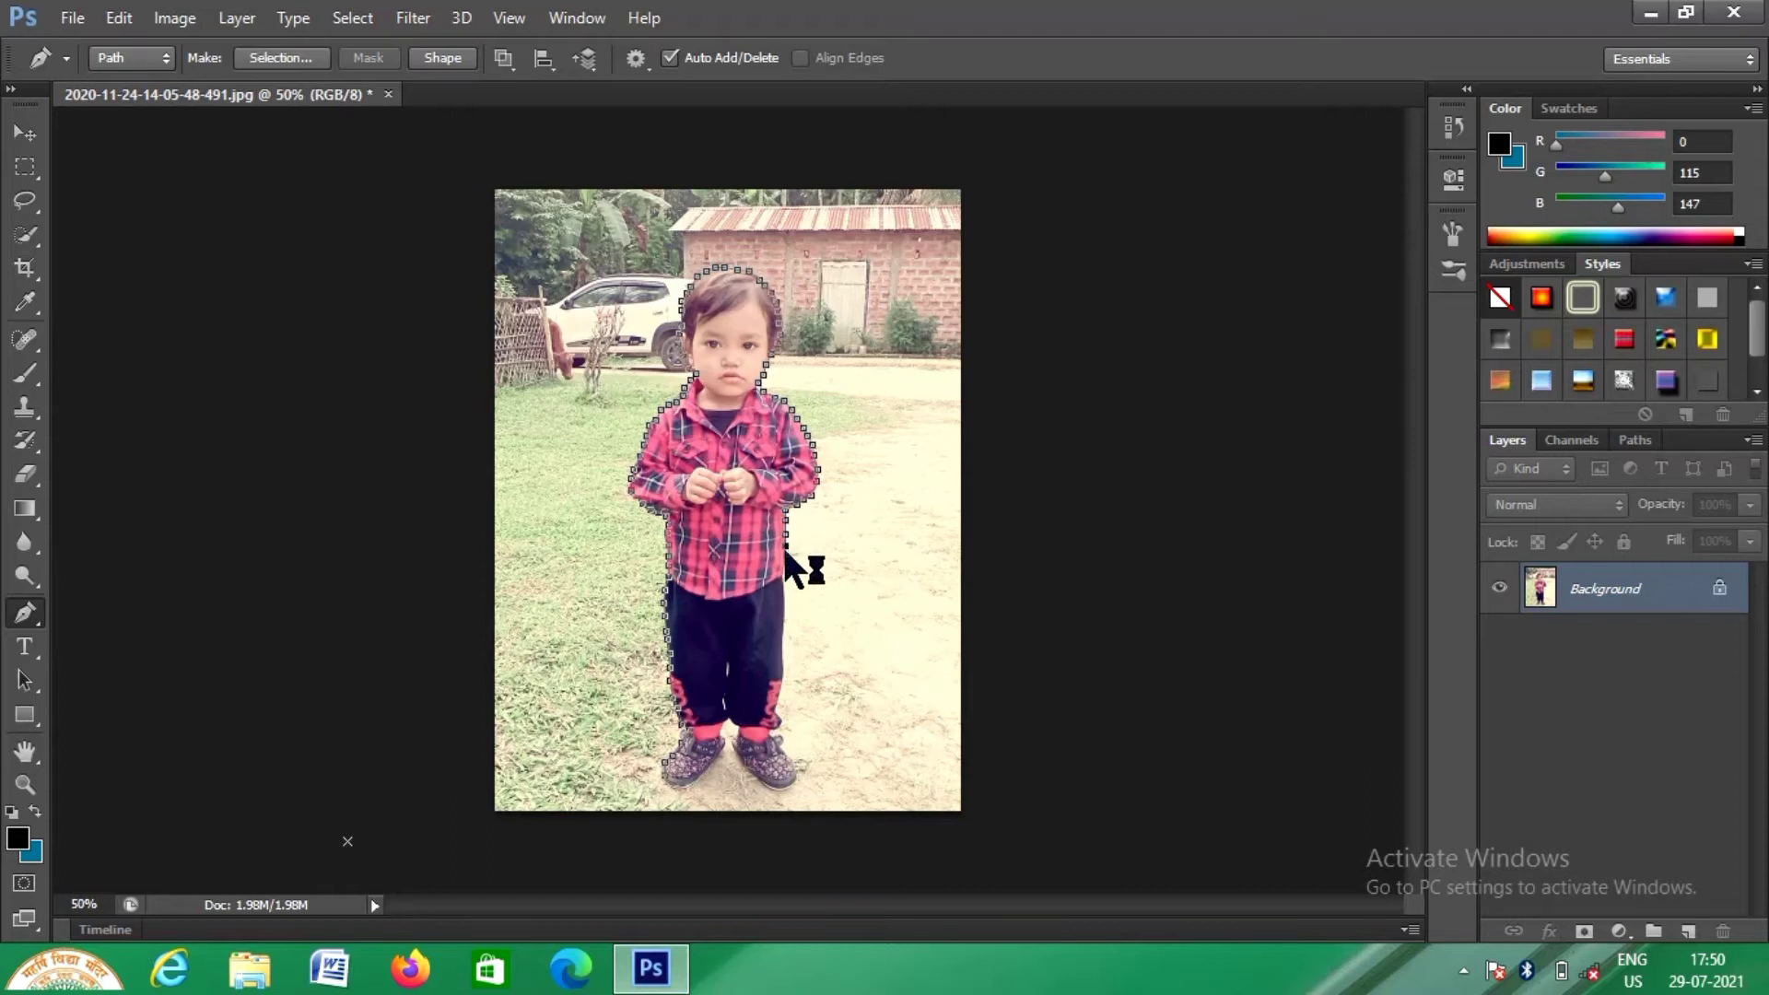
pyautogui.click(786, 559)
pyautogui.click(786, 572)
pyautogui.click(786, 585)
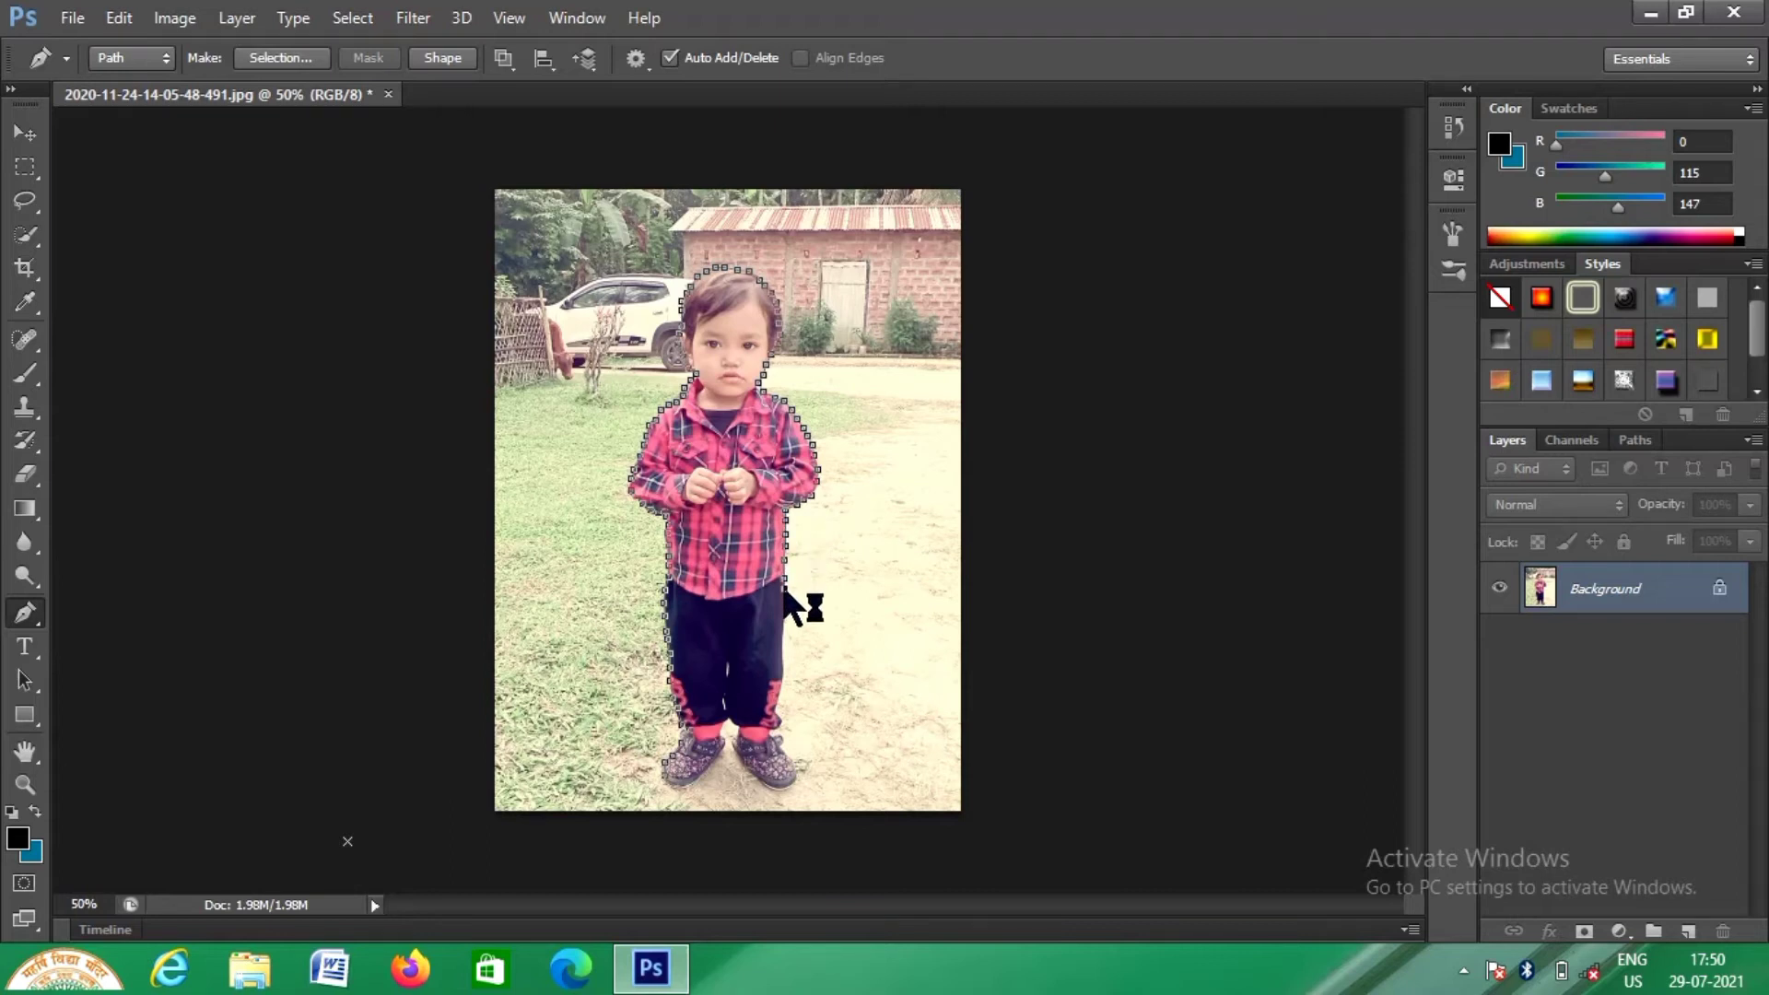
# Step: Extend the path down the right edge of the trousers from the shirt hem to the ankle
pyautogui.click(786, 598)
pyautogui.click(786, 611)
pyautogui.click(786, 624)
pyautogui.click(786, 637)
pyautogui.click(785, 650)
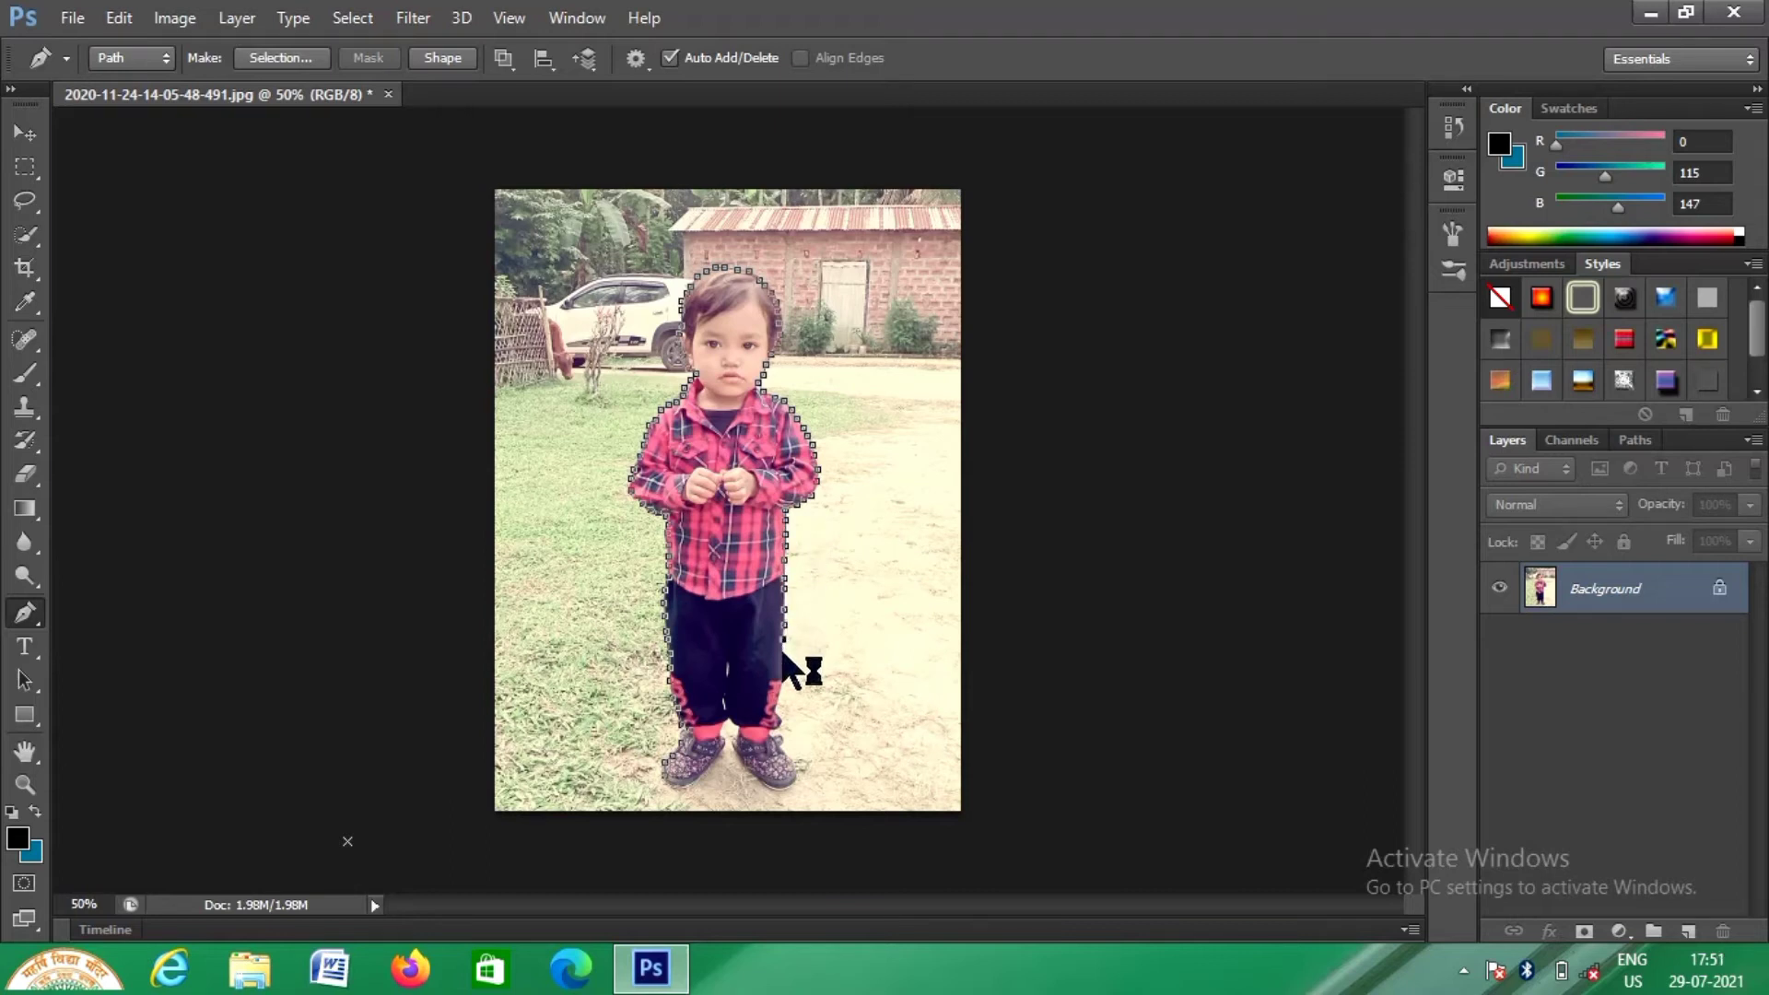
pyautogui.click(784, 653)
pyautogui.click(783, 666)
pyautogui.click(781, 682)
pyautogui.click(778, 697)
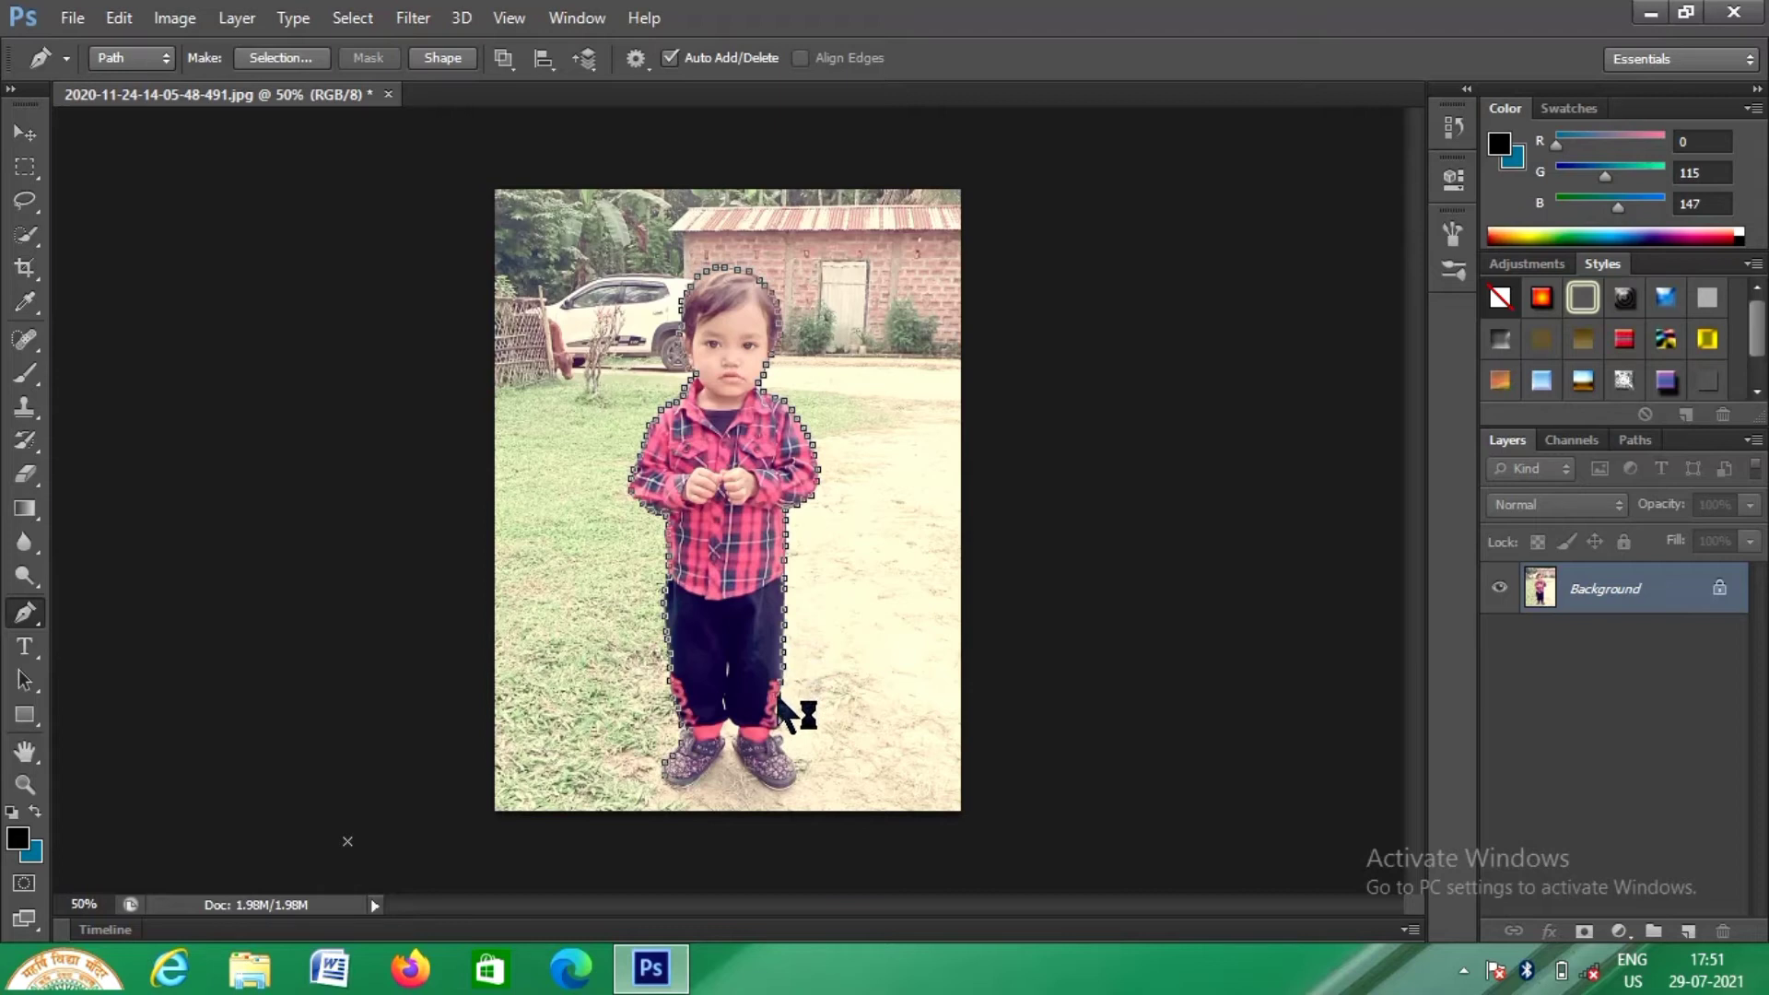
pyautogui.click(779, 712)
pyautogui.click(777, 728)
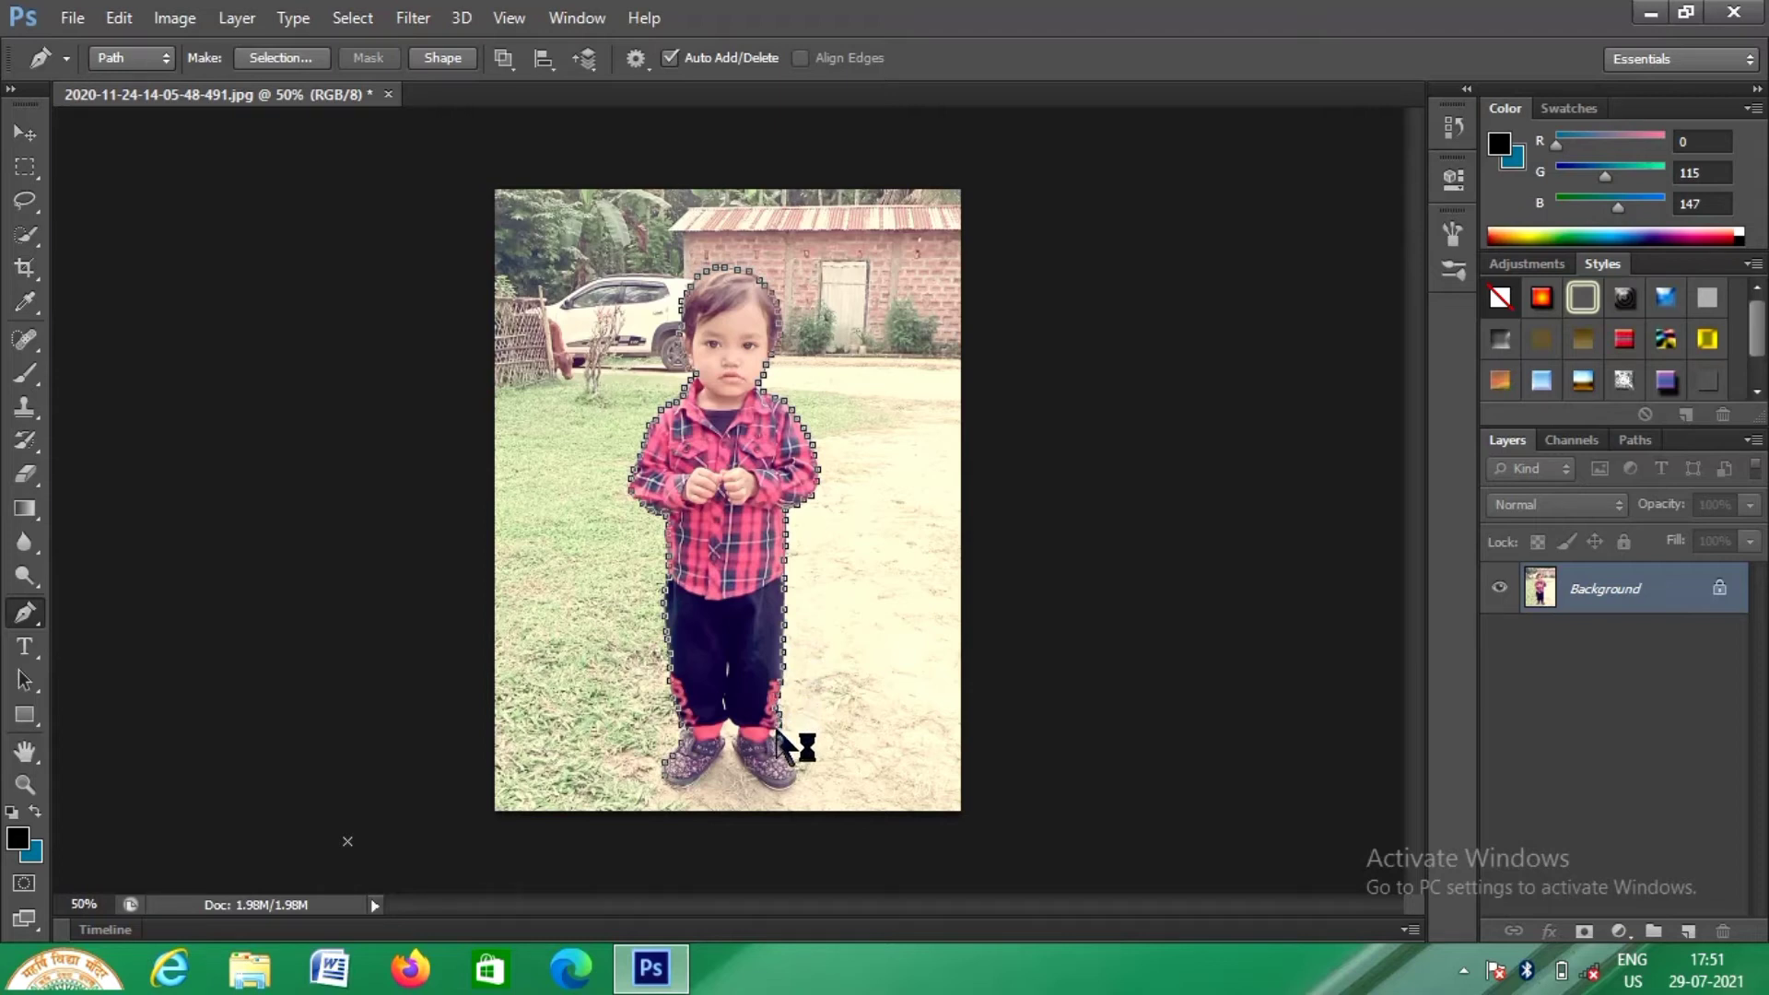
# Step: Trace the path around the right shoe, up between the legs and around the left shoe, closing it at the starting point
pyautogui.click(771, 734)
pyautogui.click(781, 740)
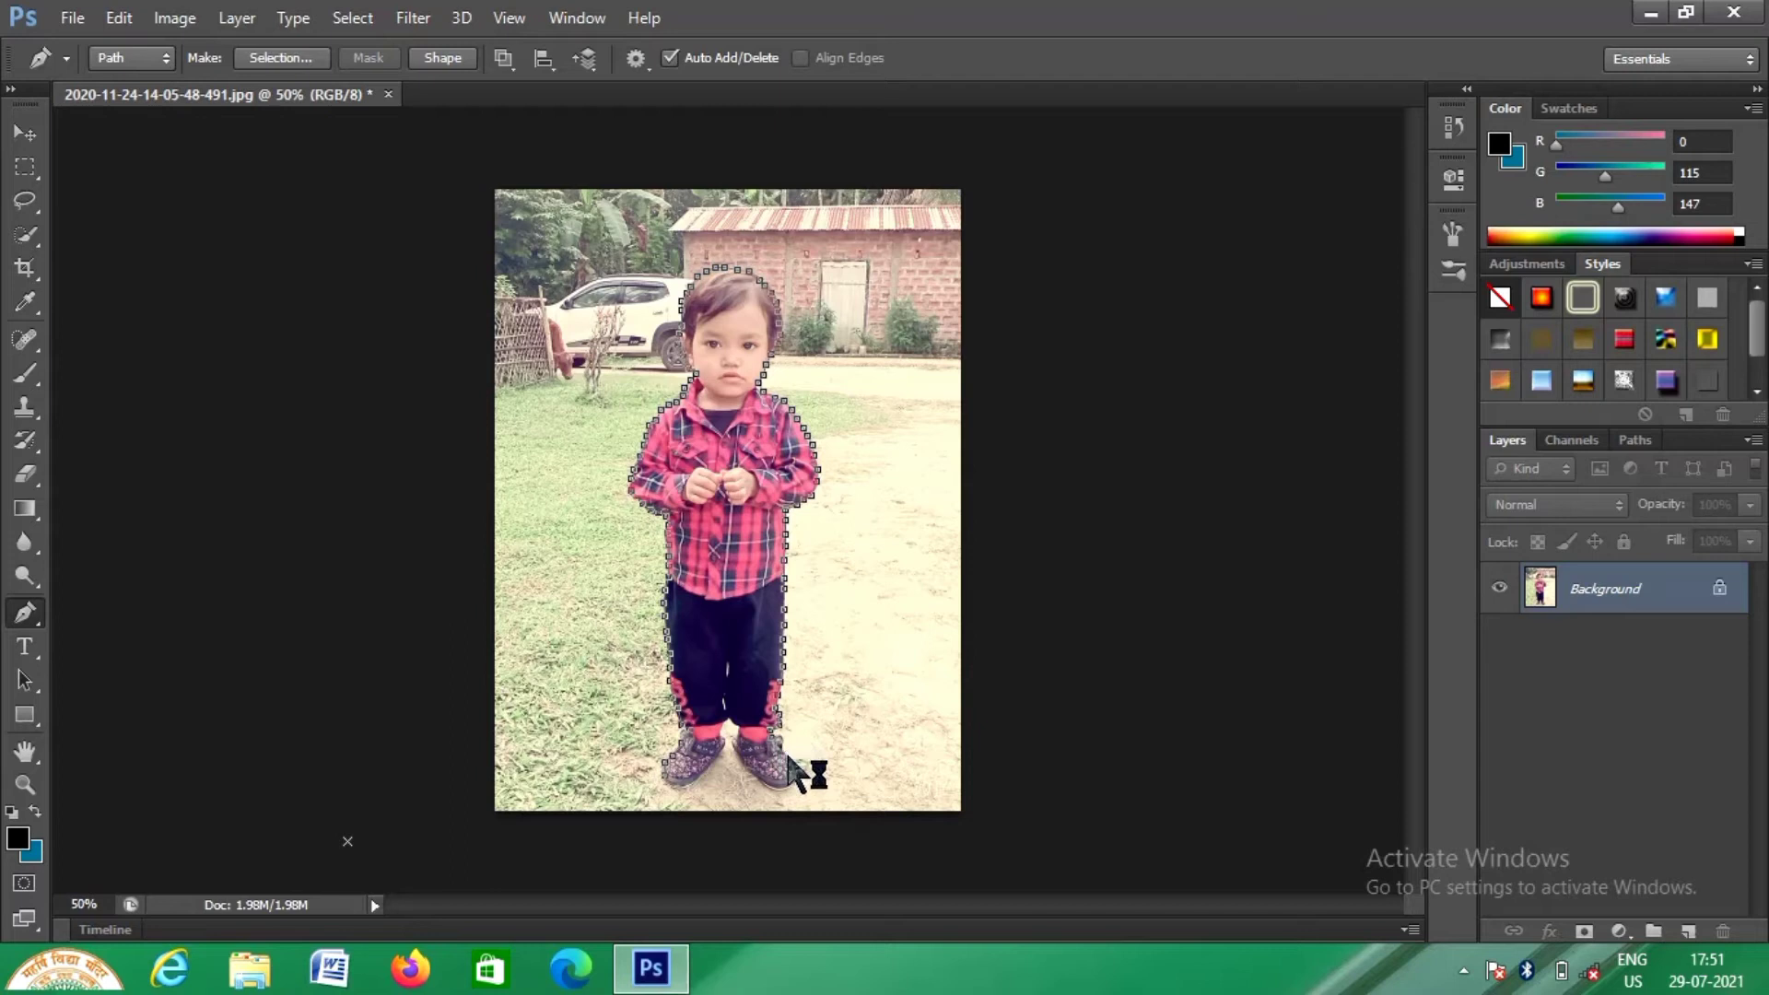
pyautogui.click(788, 756)
pyautogui.click(797, 765)
pyautogui.click(796, 777)
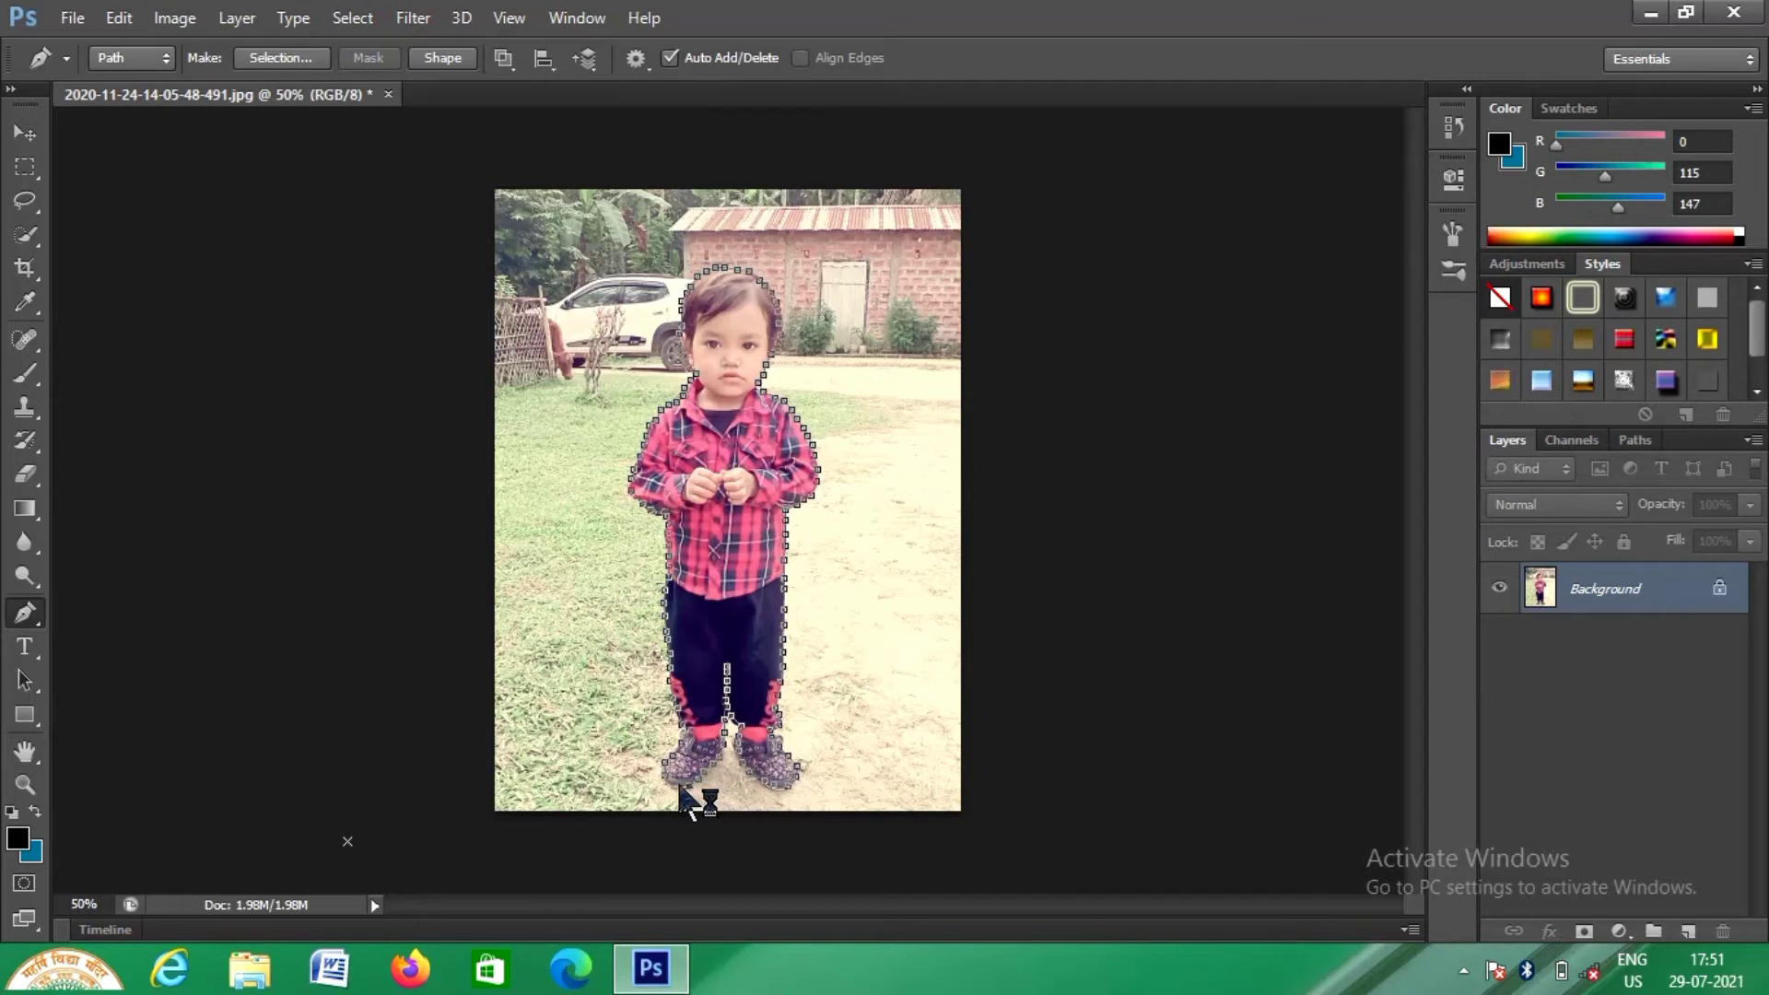
pyautogui.click(672, 781)
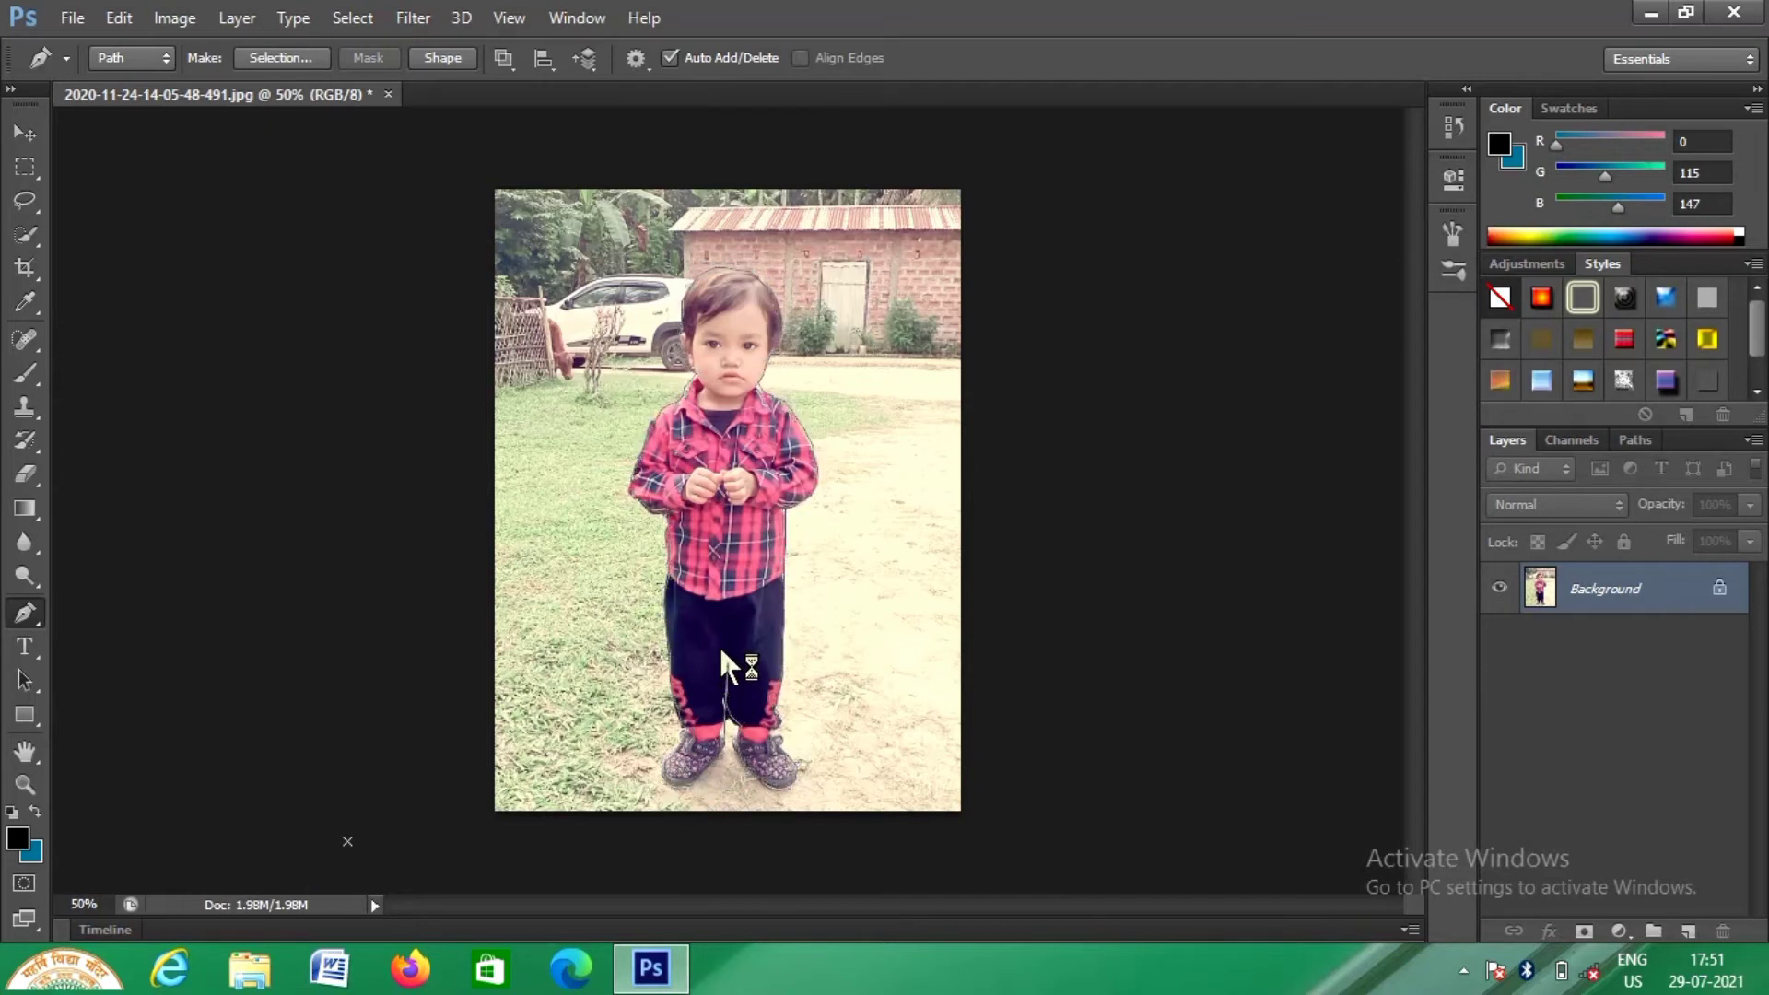
# Step: Convert the path to a new anti-aliased selection with 0 px feather and mask the photo layer with it
pyautogui.rightClick(721, 650)
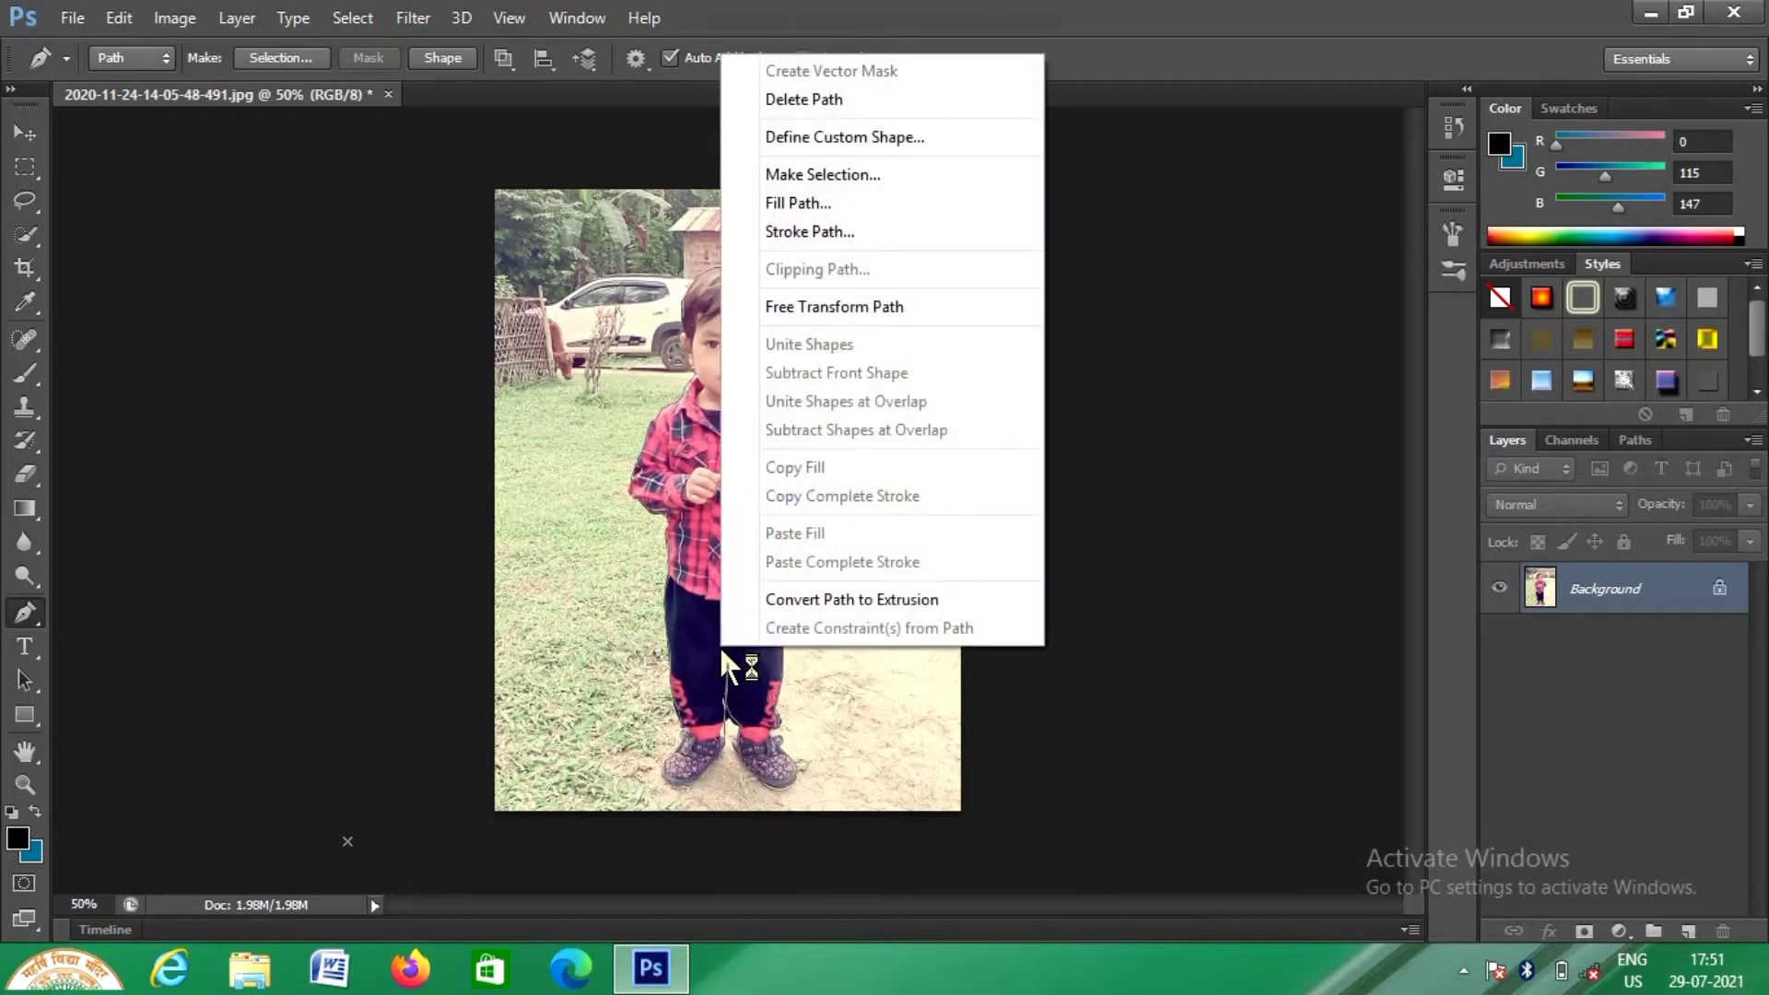
pyautogui.click(850, 174)
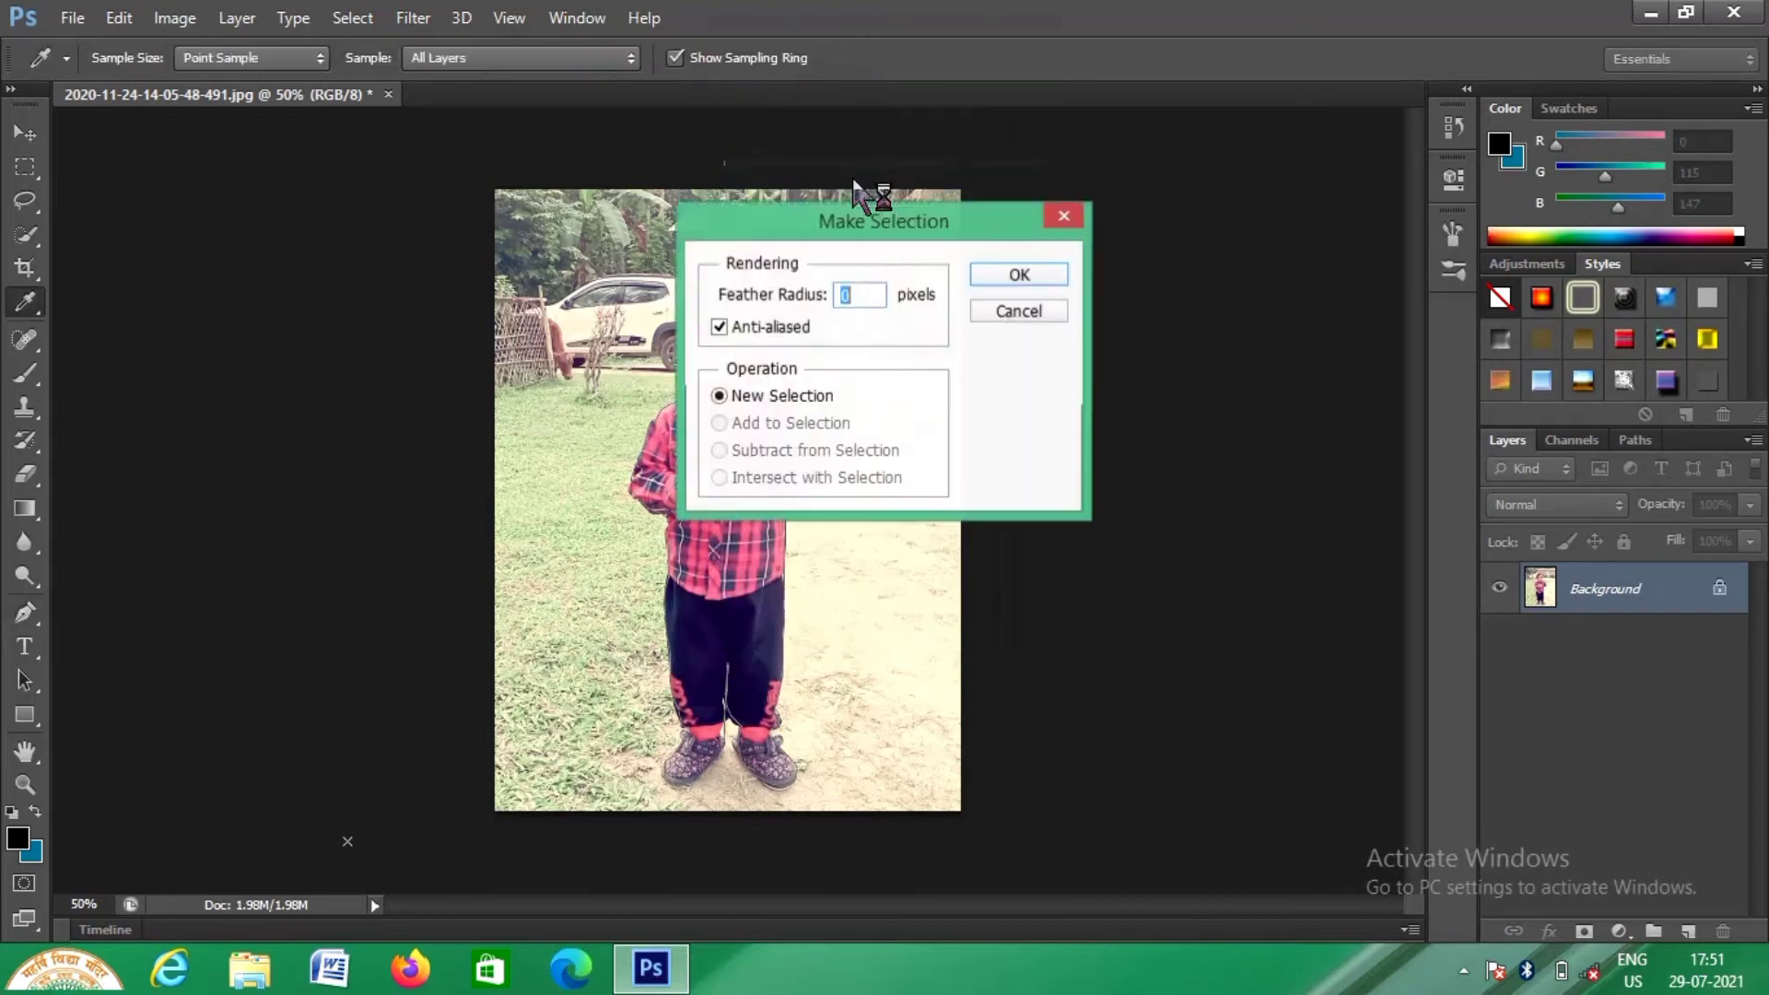
pyautogui.click(1003, 272)
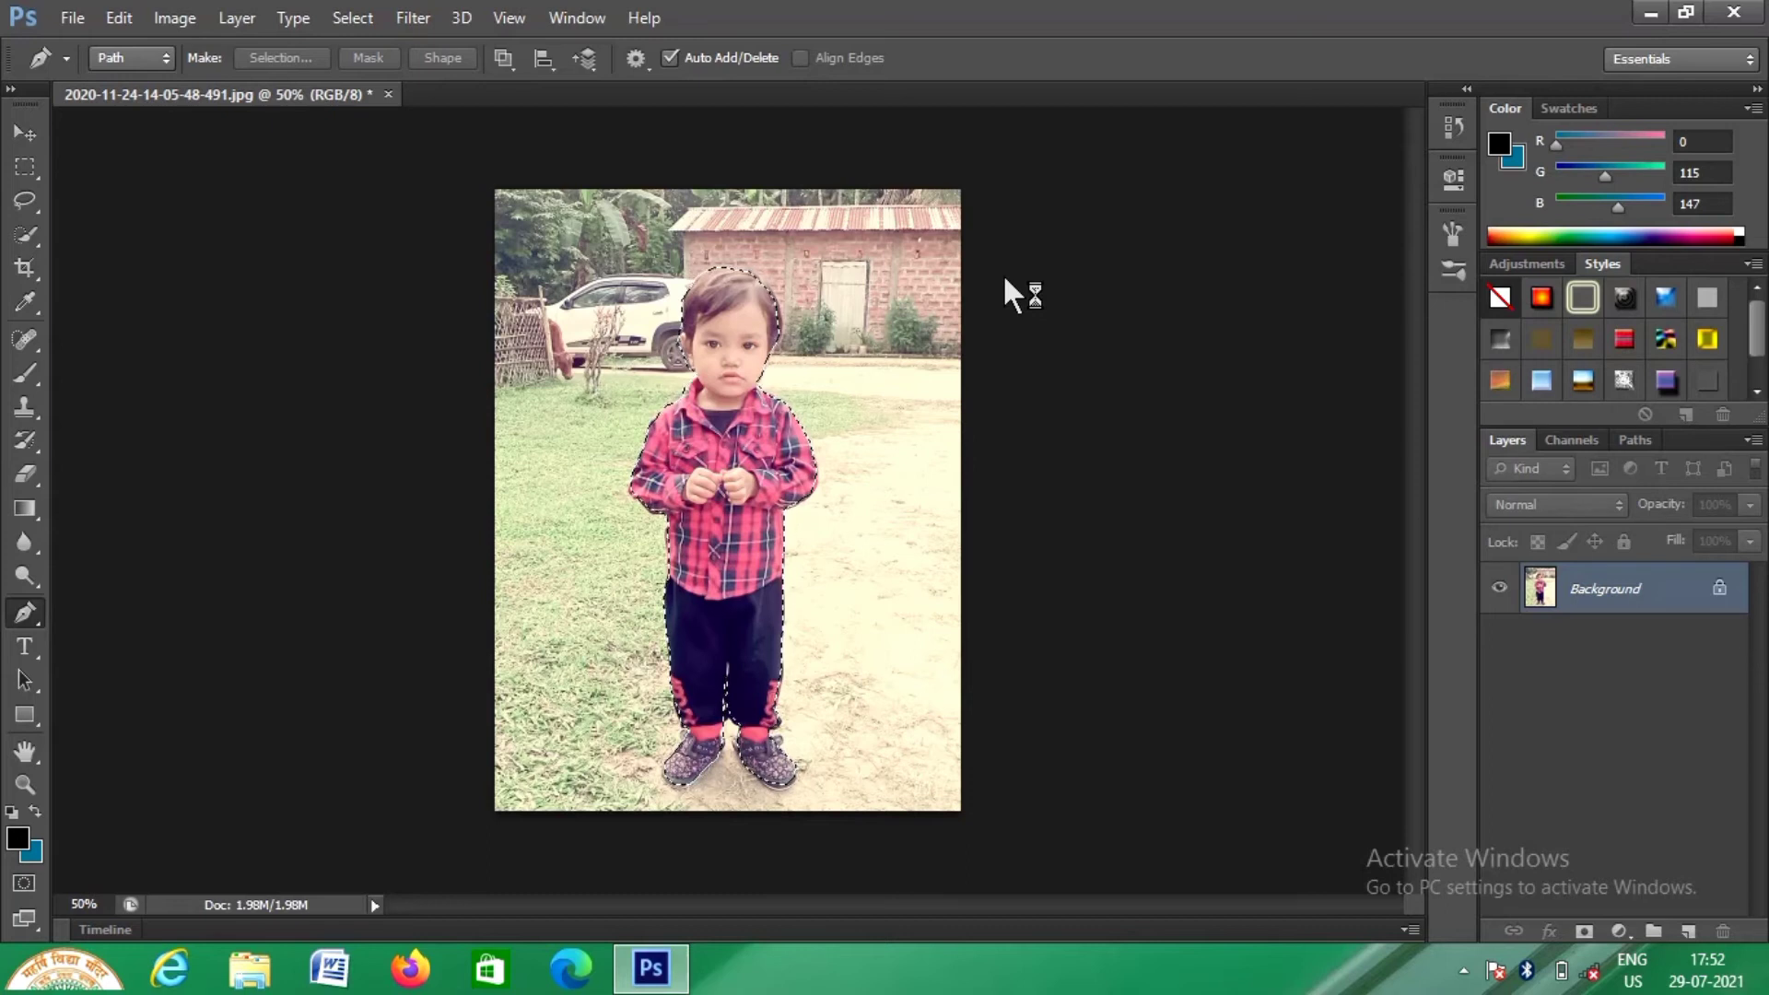
pyautogui.click(1584, 933)
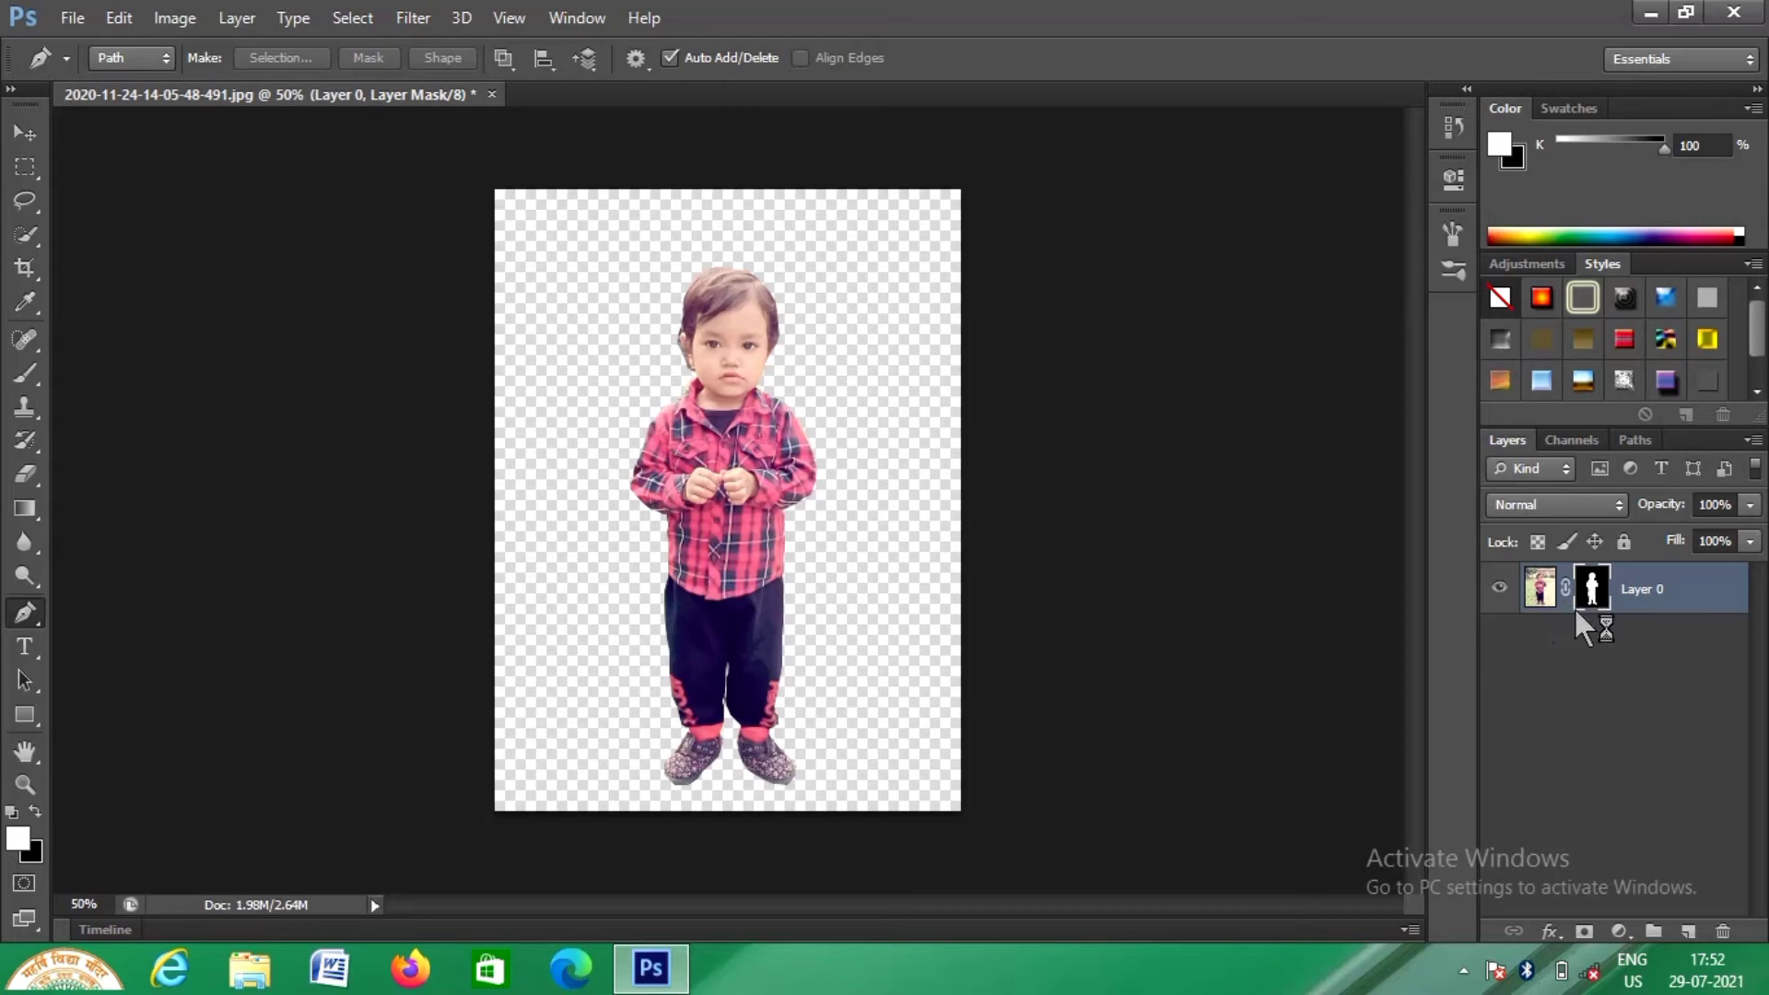
# Step: Duplicate the masked child layer within the same document as Layer 0 copy
pyautogui.rightClick(1683, 588)
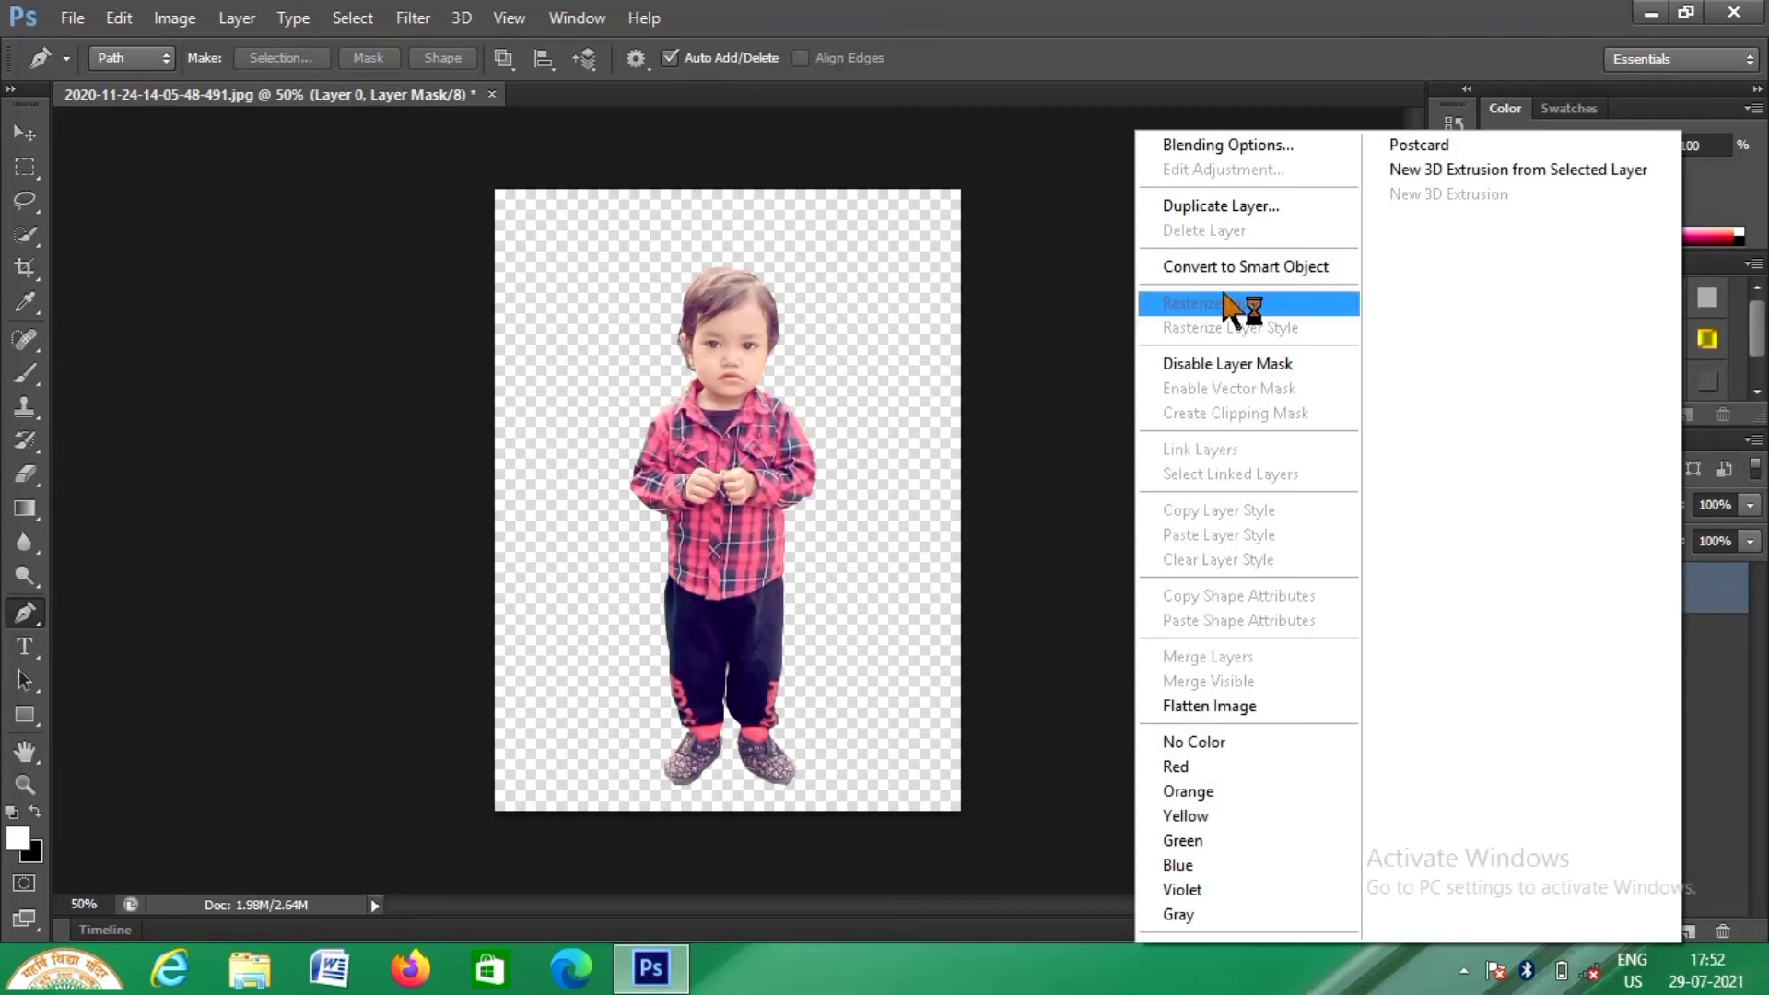
pyautogui.click(1252, 208)
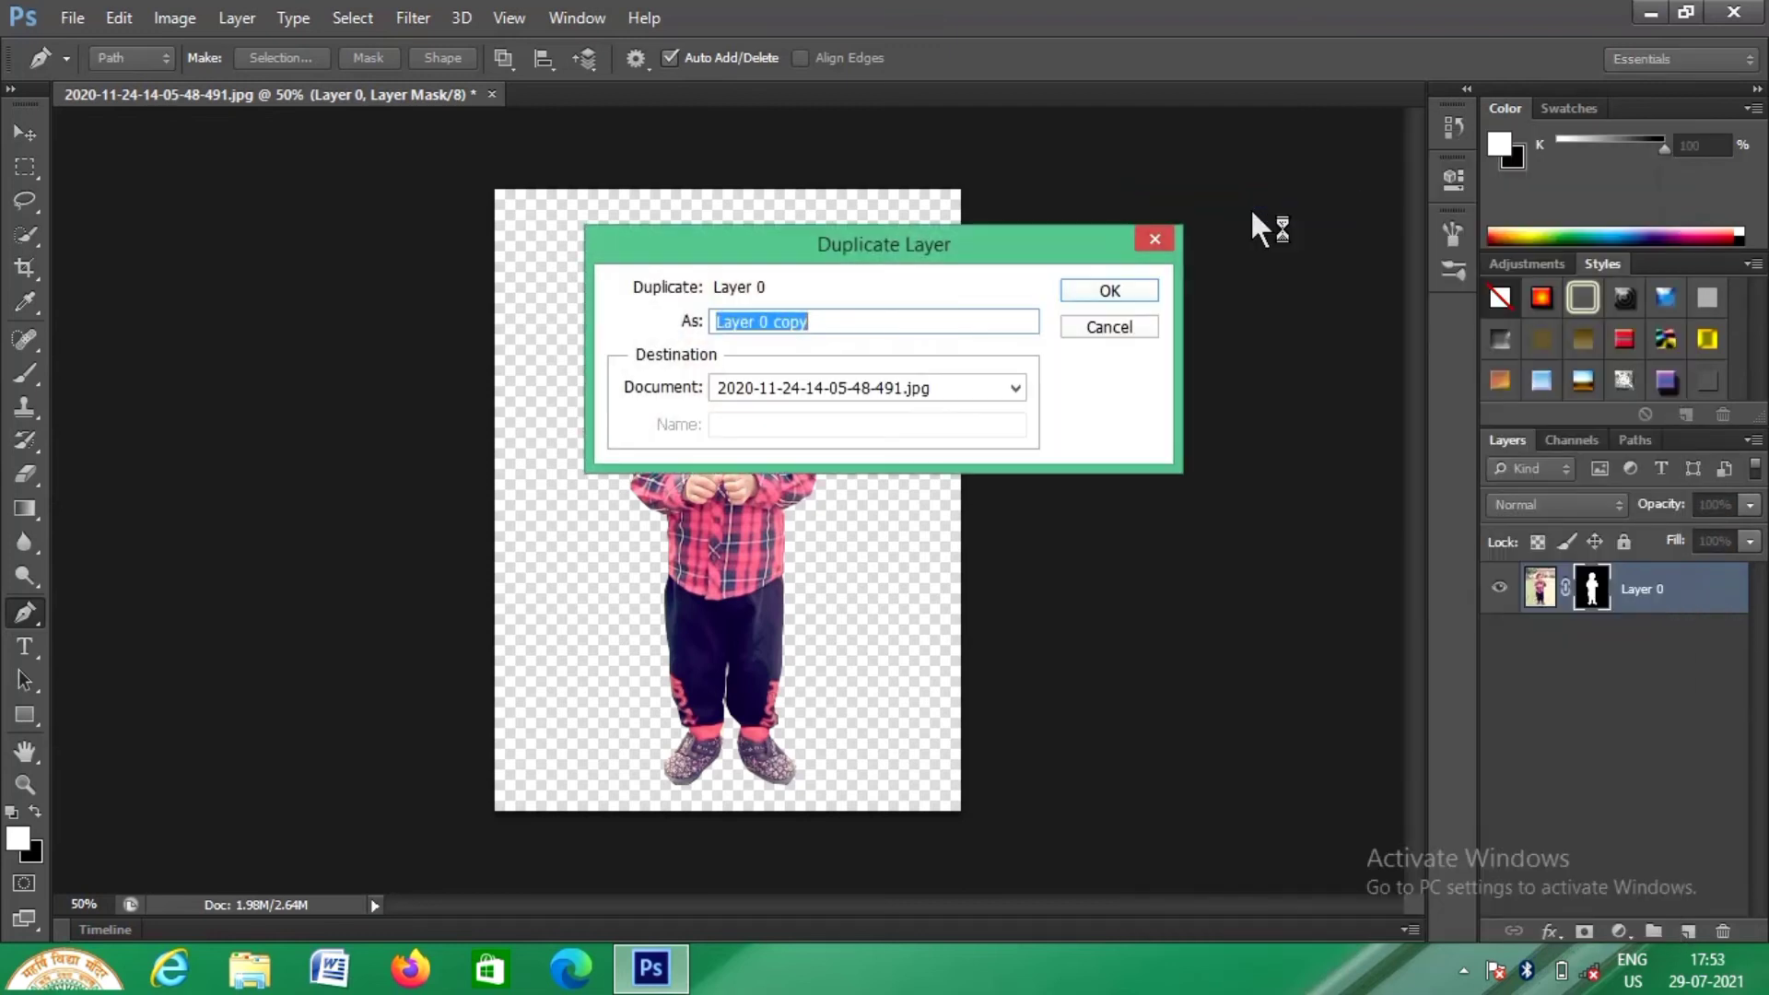
pyautogui.click(1148, 288)
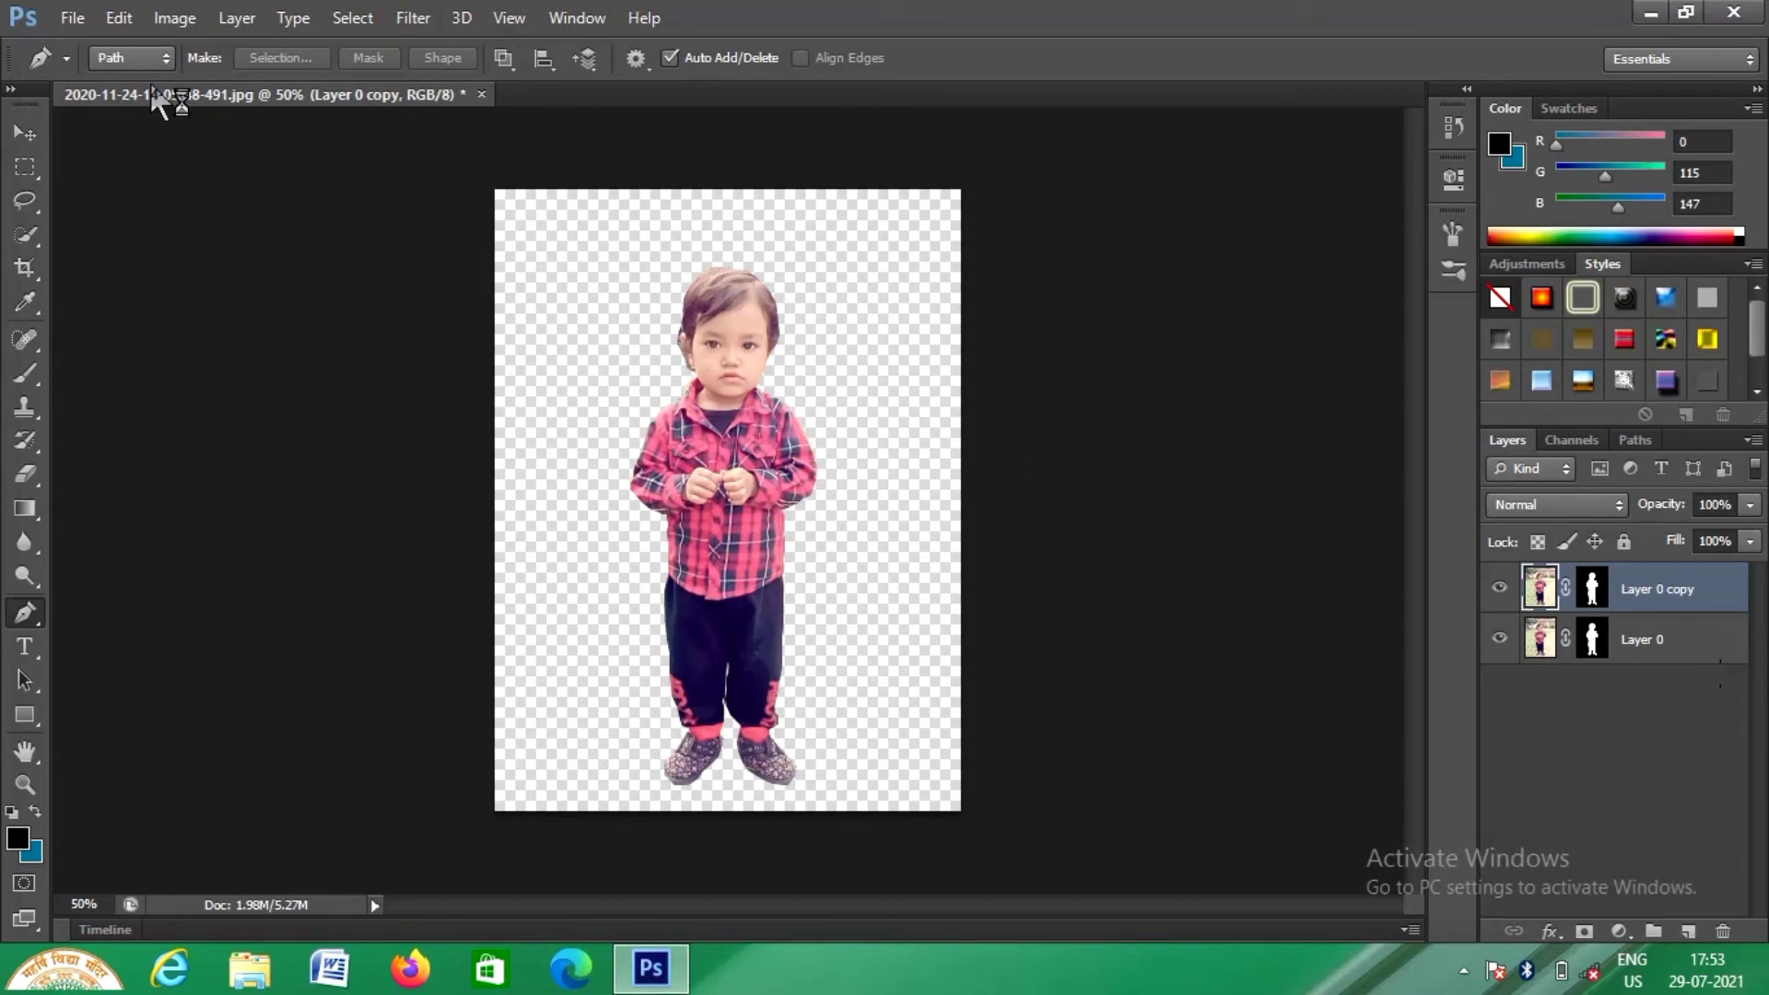
# Step: Open the street image th(53) from the pics folder
pyautogui.click(72, 18)
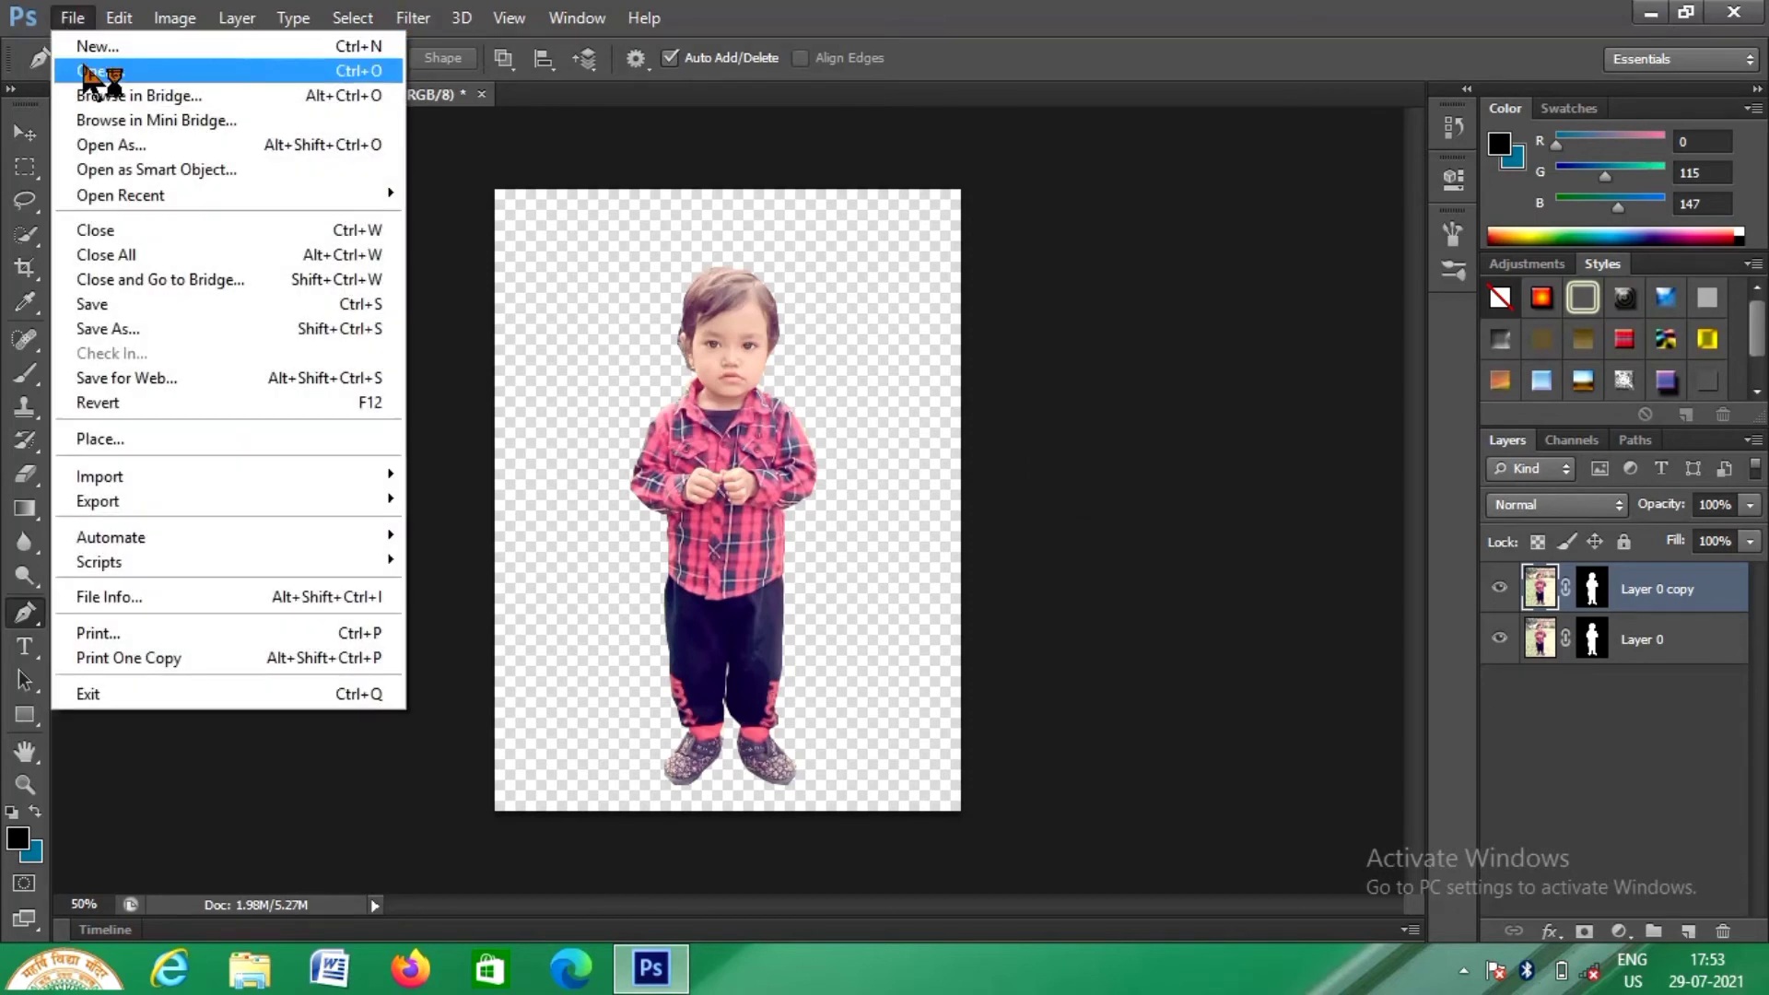
pyautogui.click(46, 64)
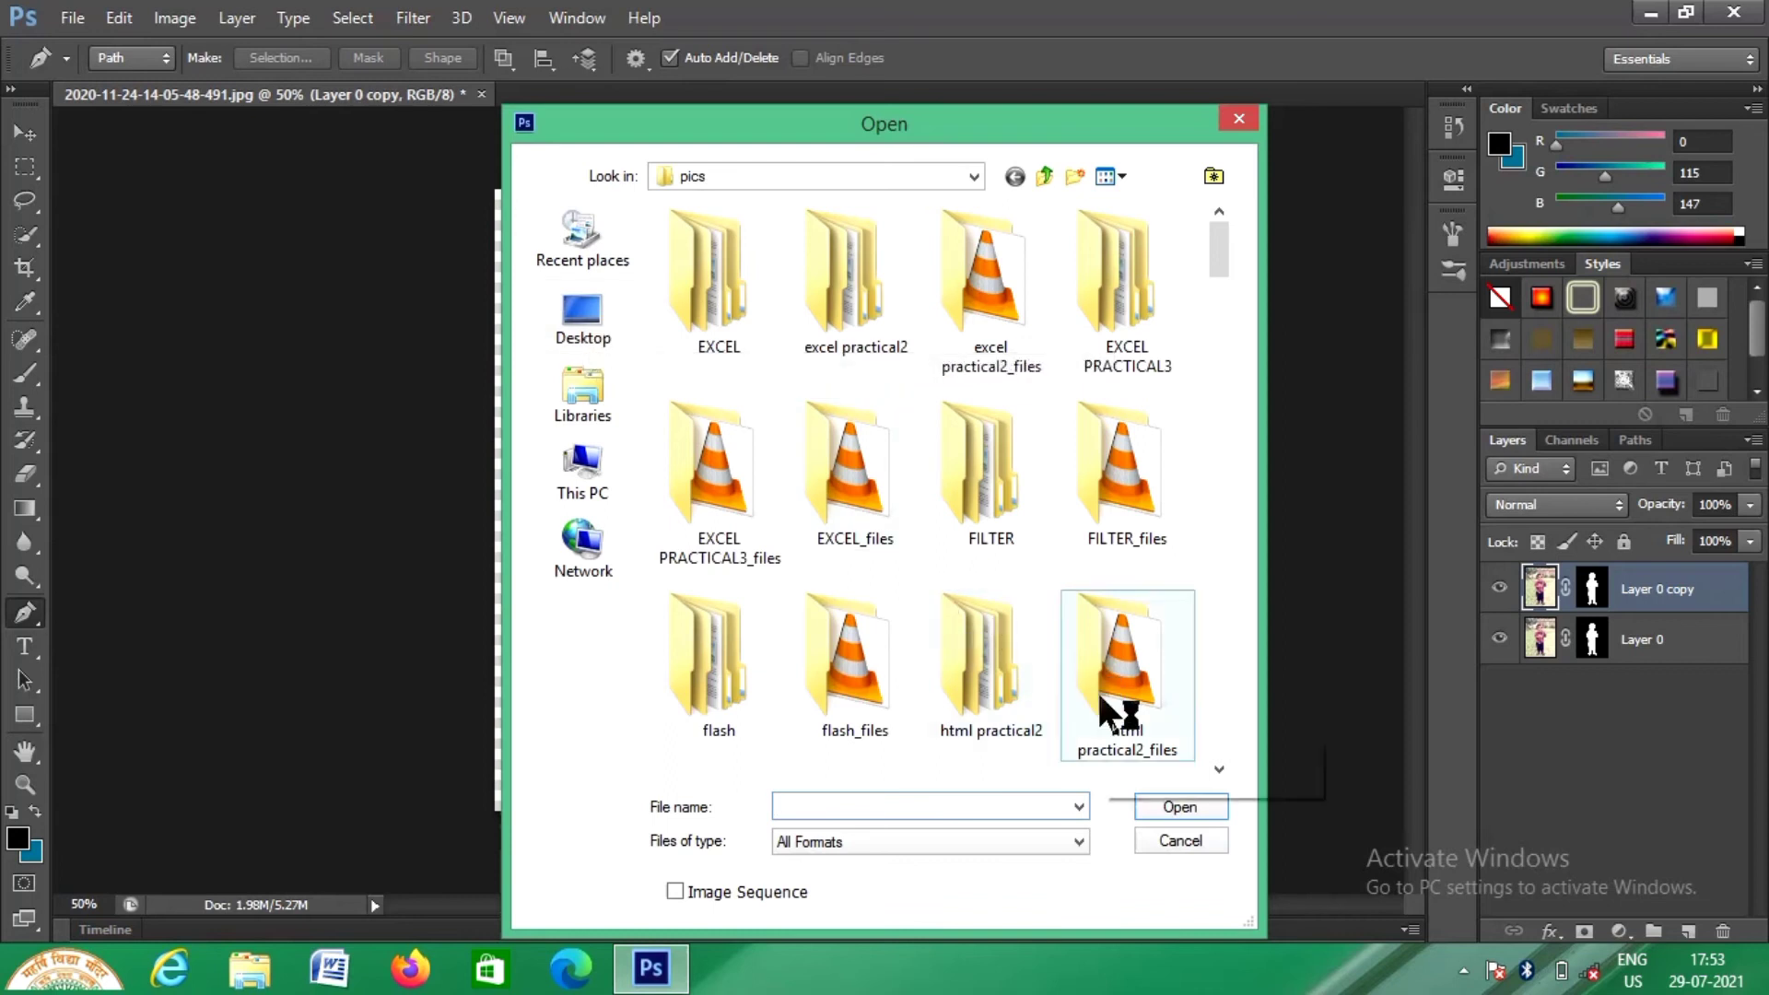
pyautogui.moveTo(1220, 766); pyautogui.dragTo(1220, 766)
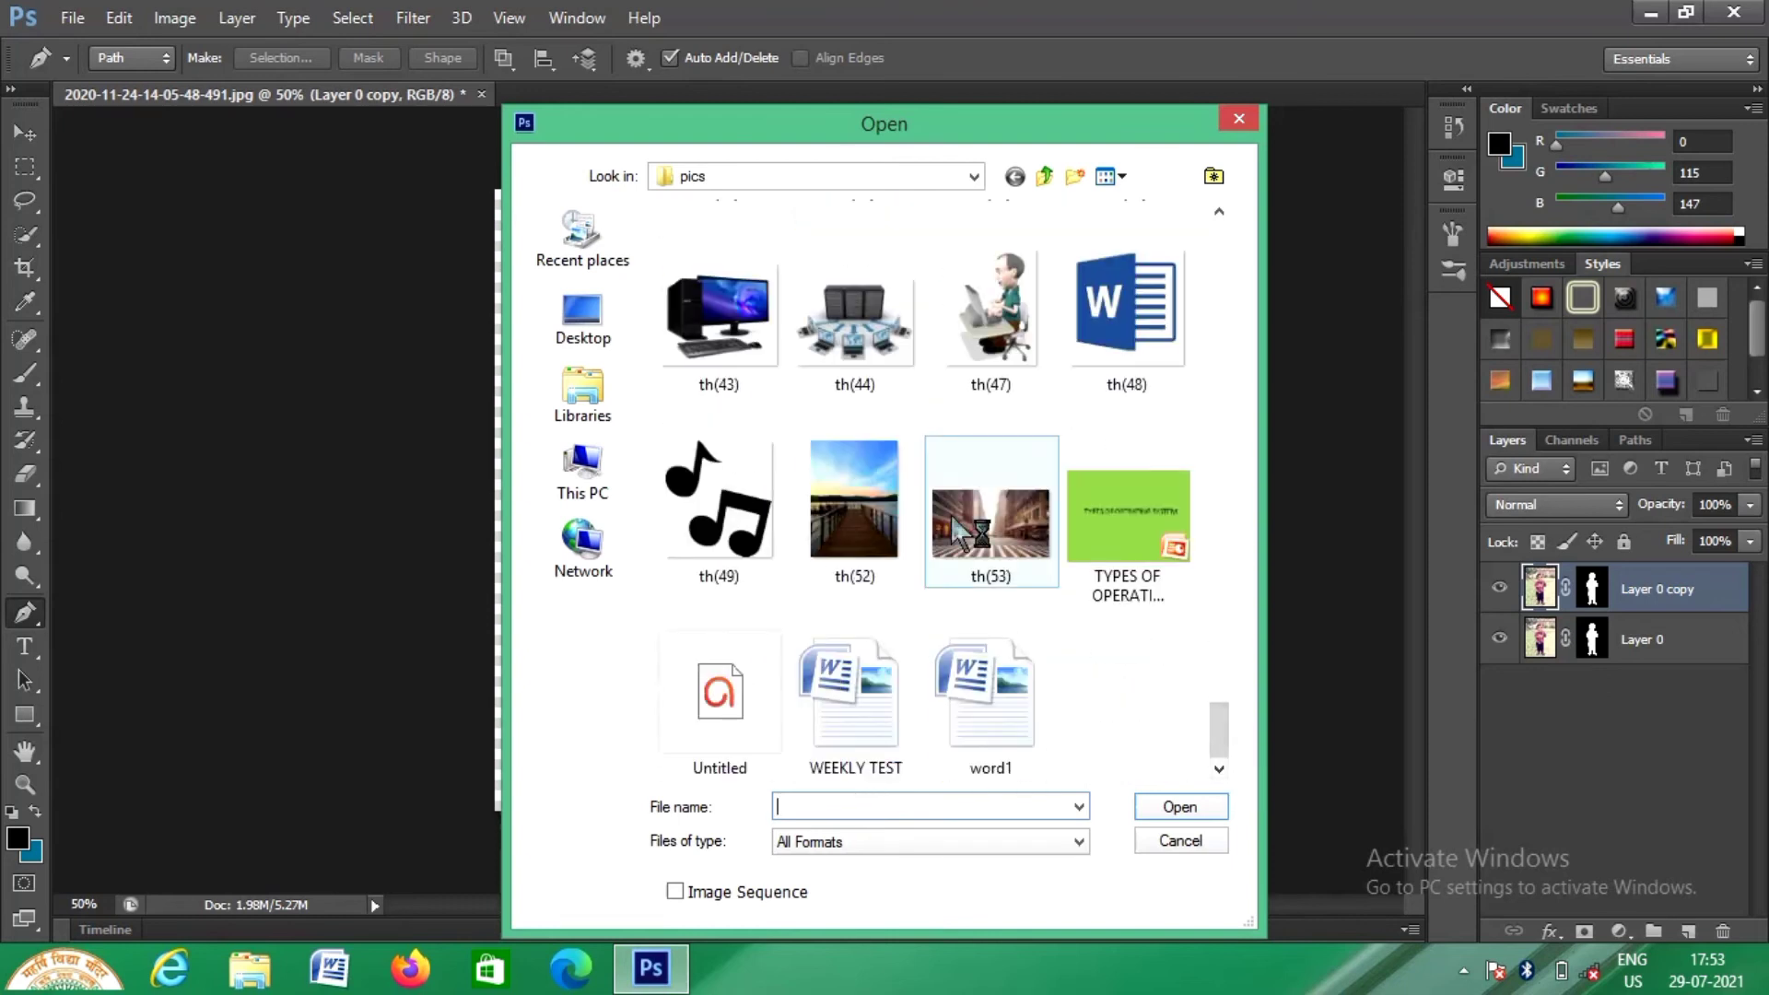
pyautogui.click(954, 521)
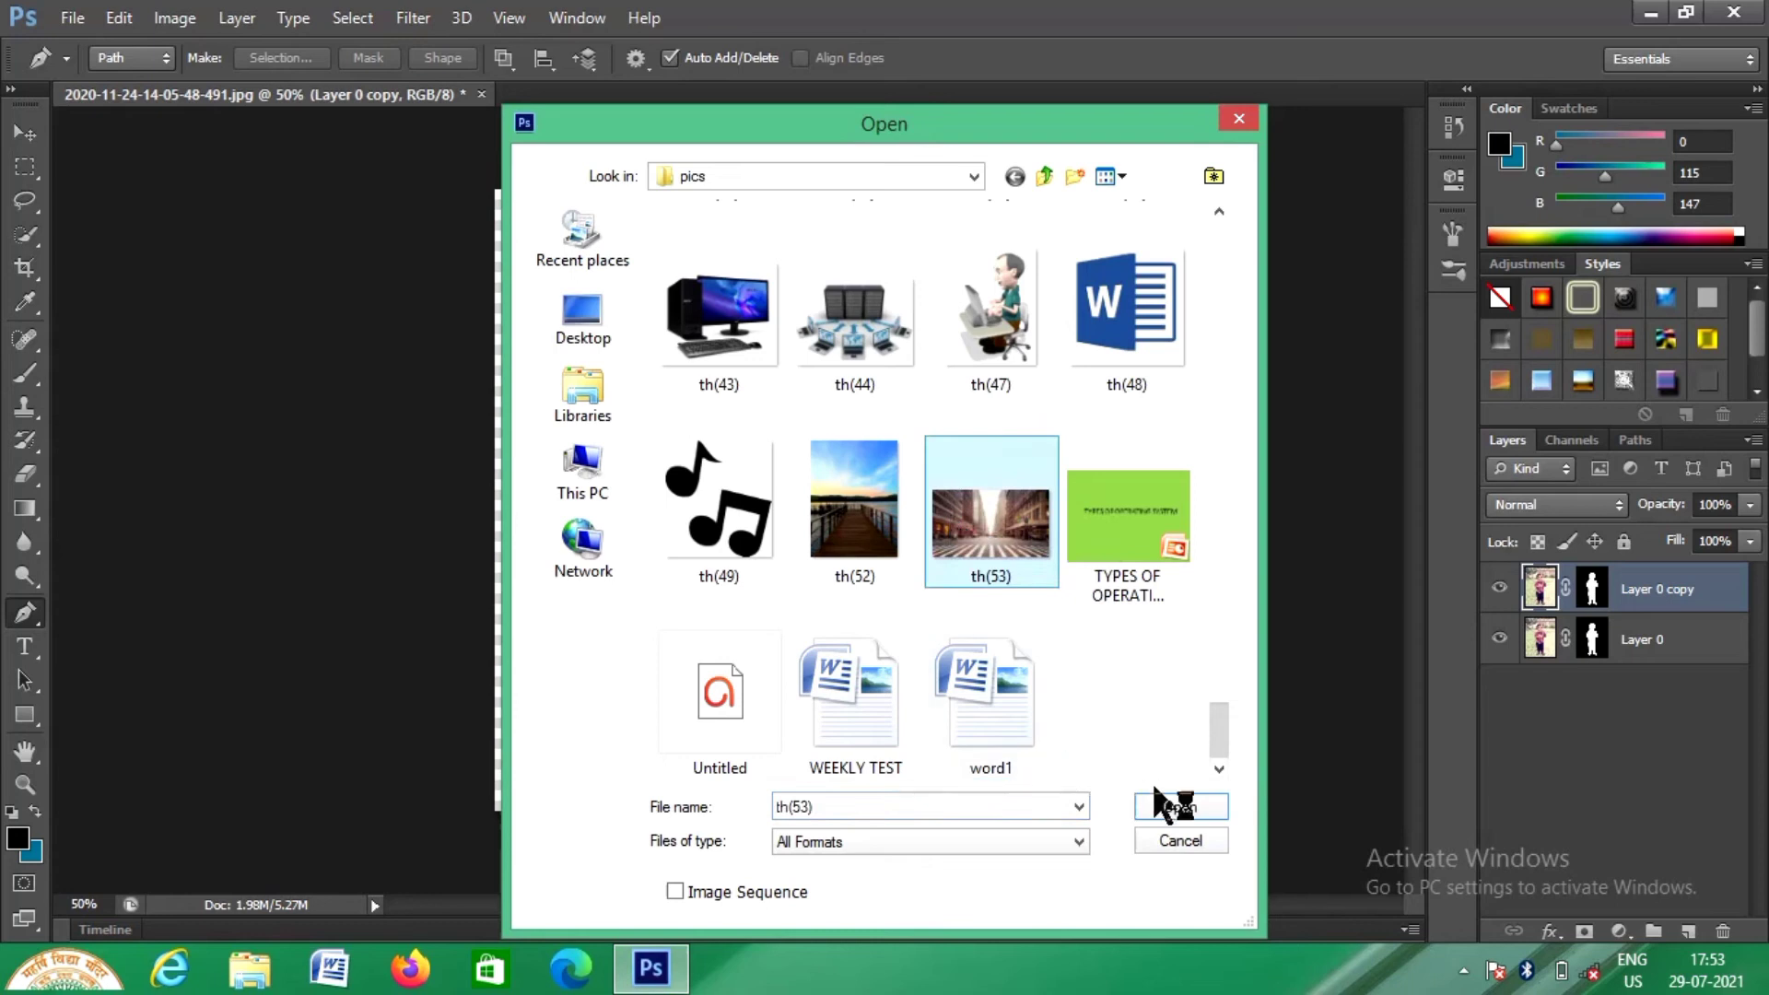
pyautogui.click(1177, 809)
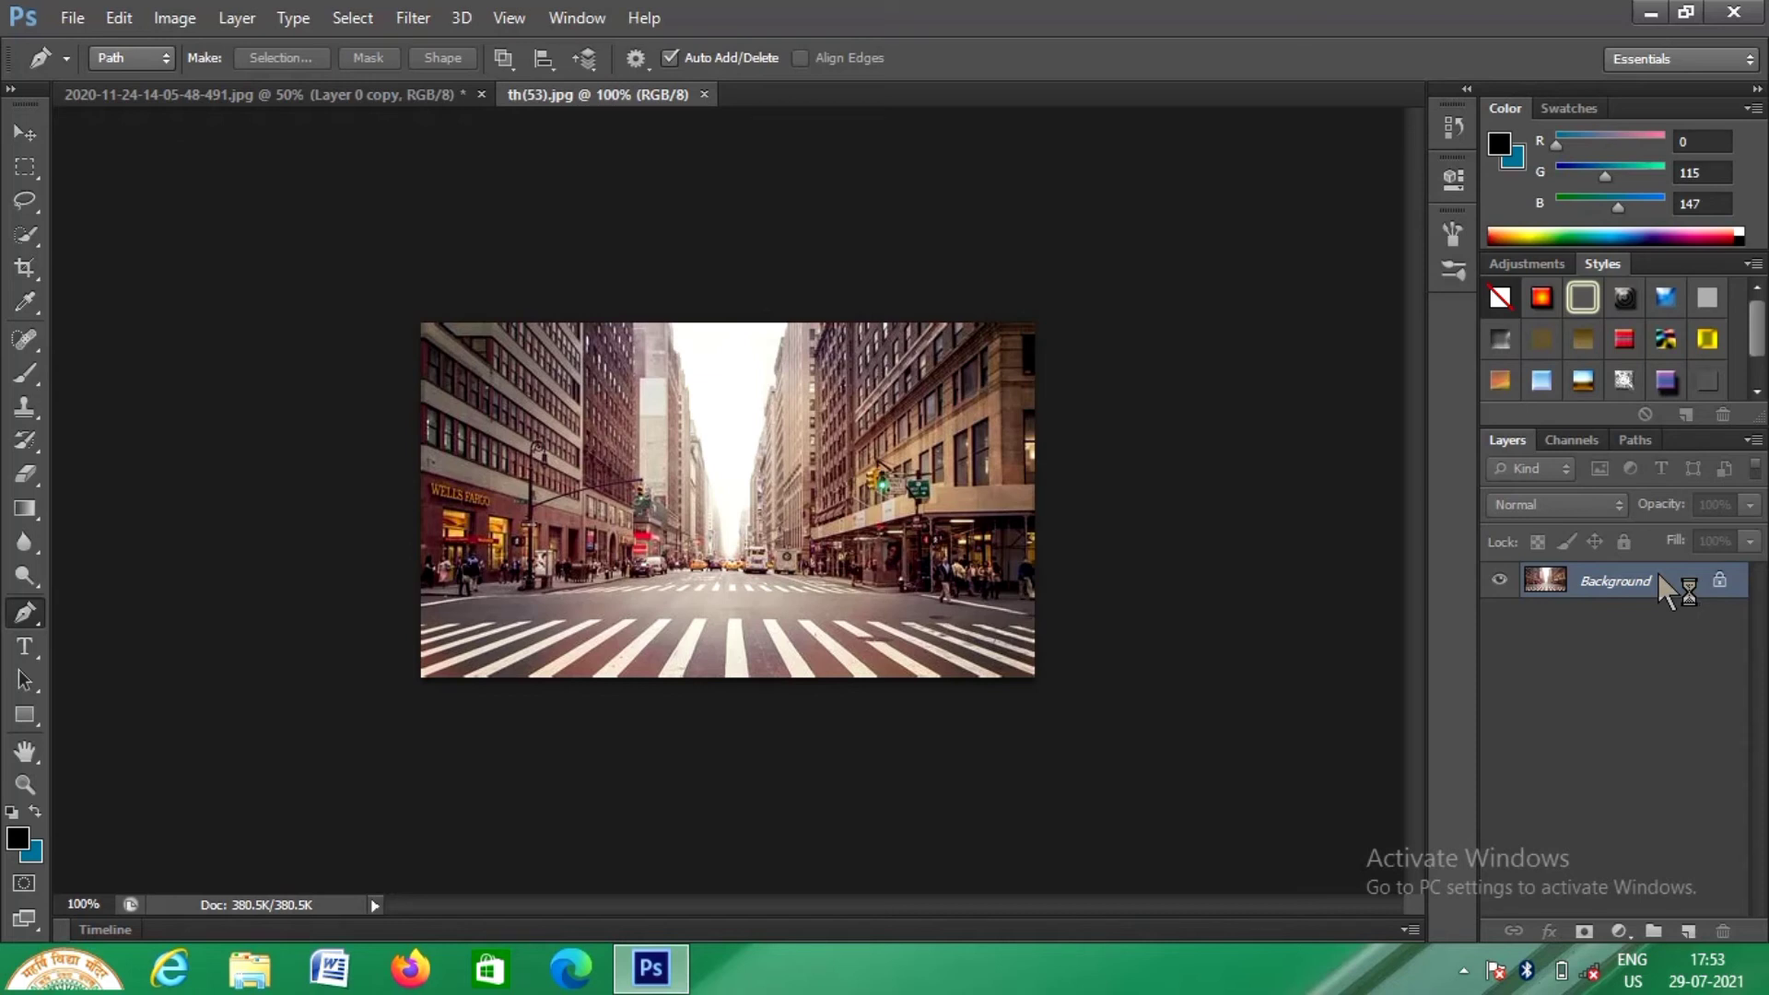
# Step: Copy the entire street image and paste it into the child document directly above Layer 0
pyautogui.hotkey('ctrl', 'a')
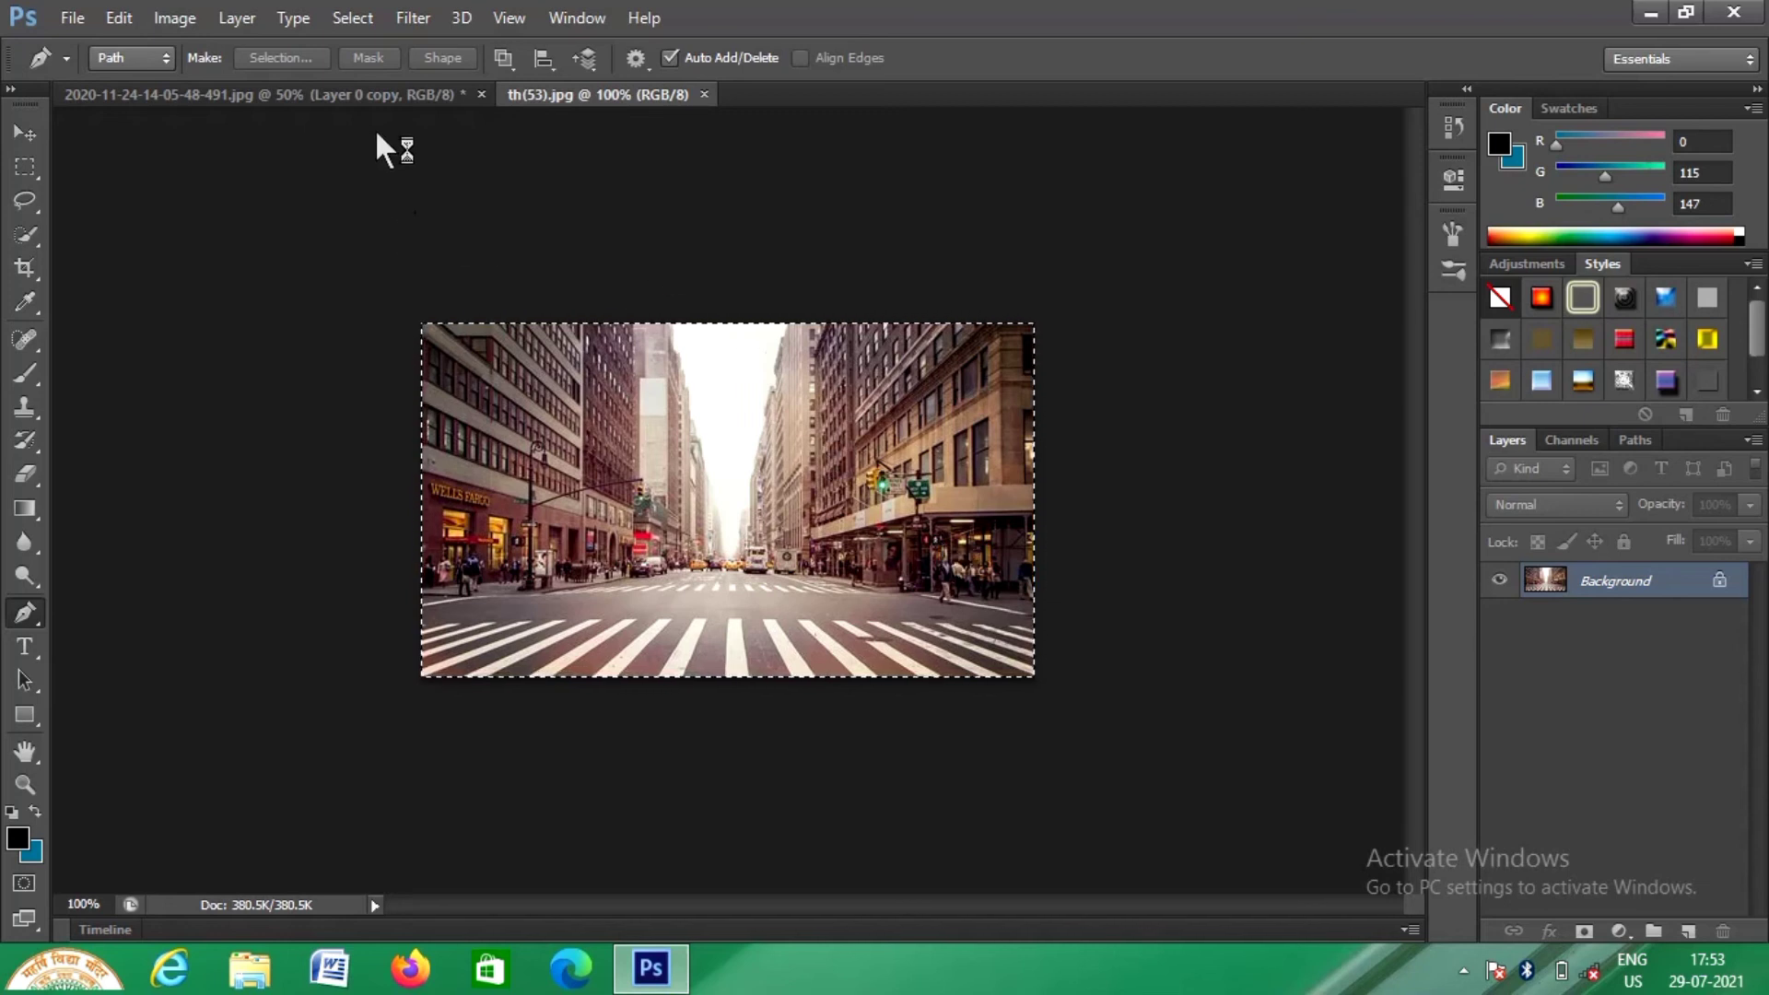
pyautogui.click(403, 96)
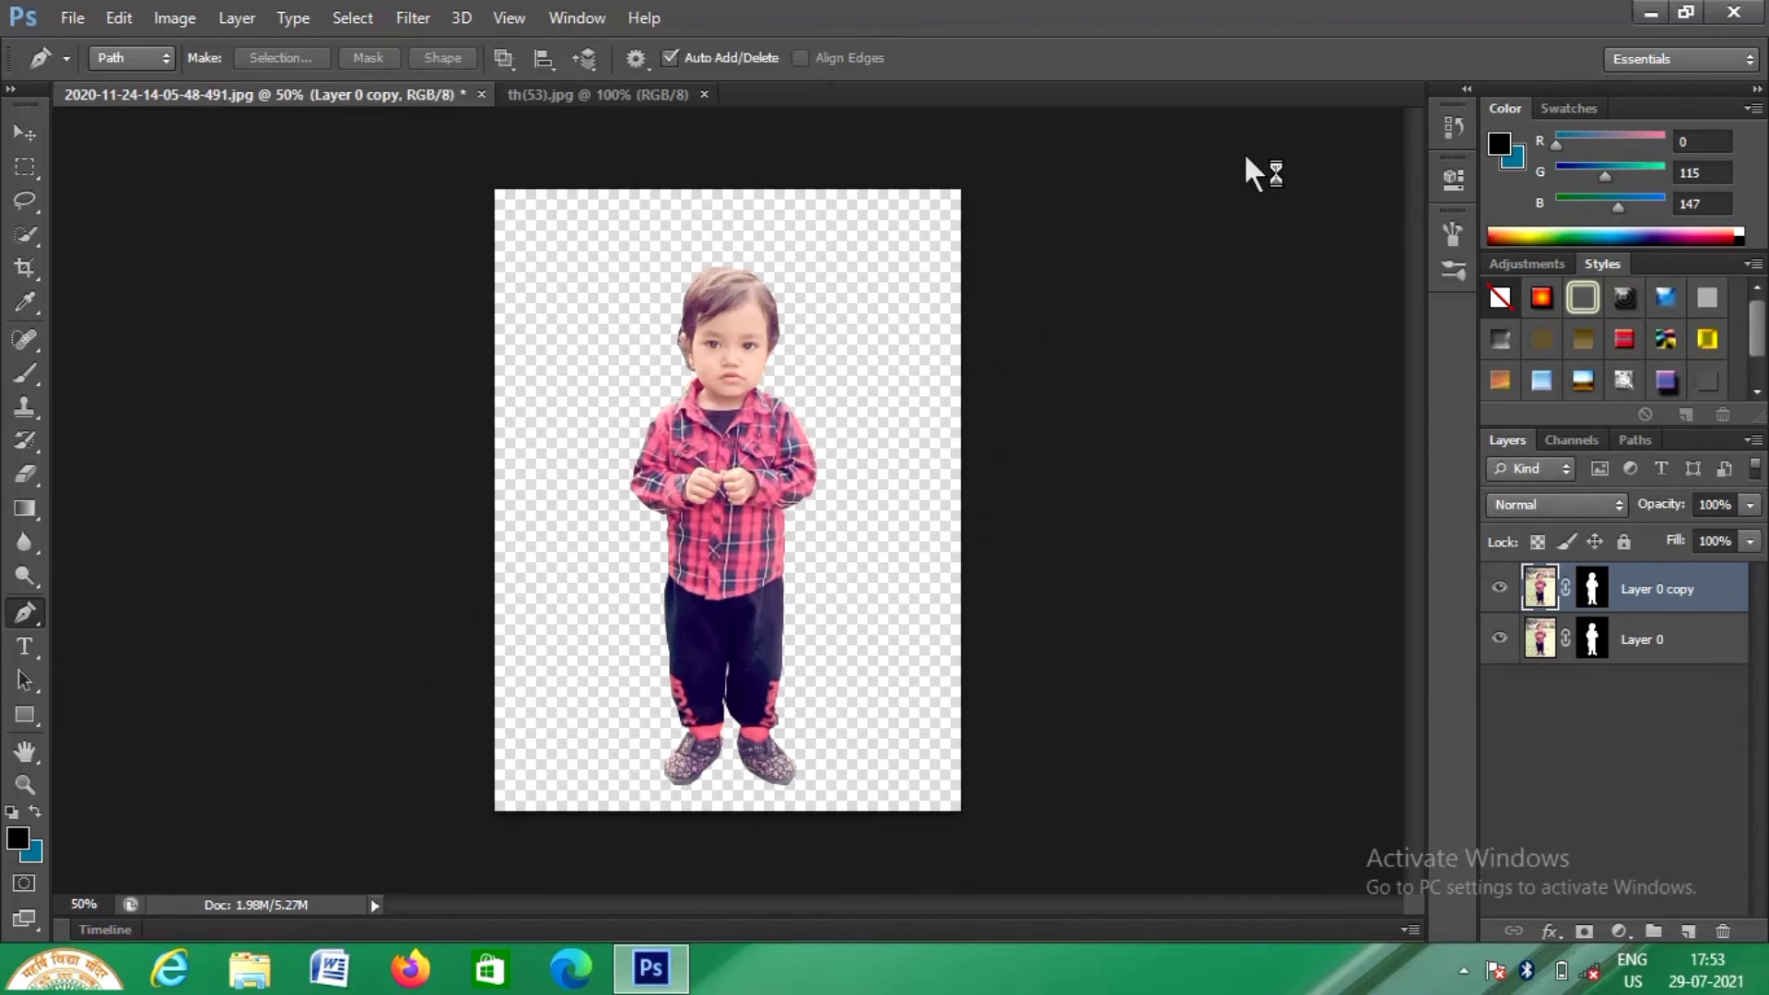
pyautogui.click(1701, 645)
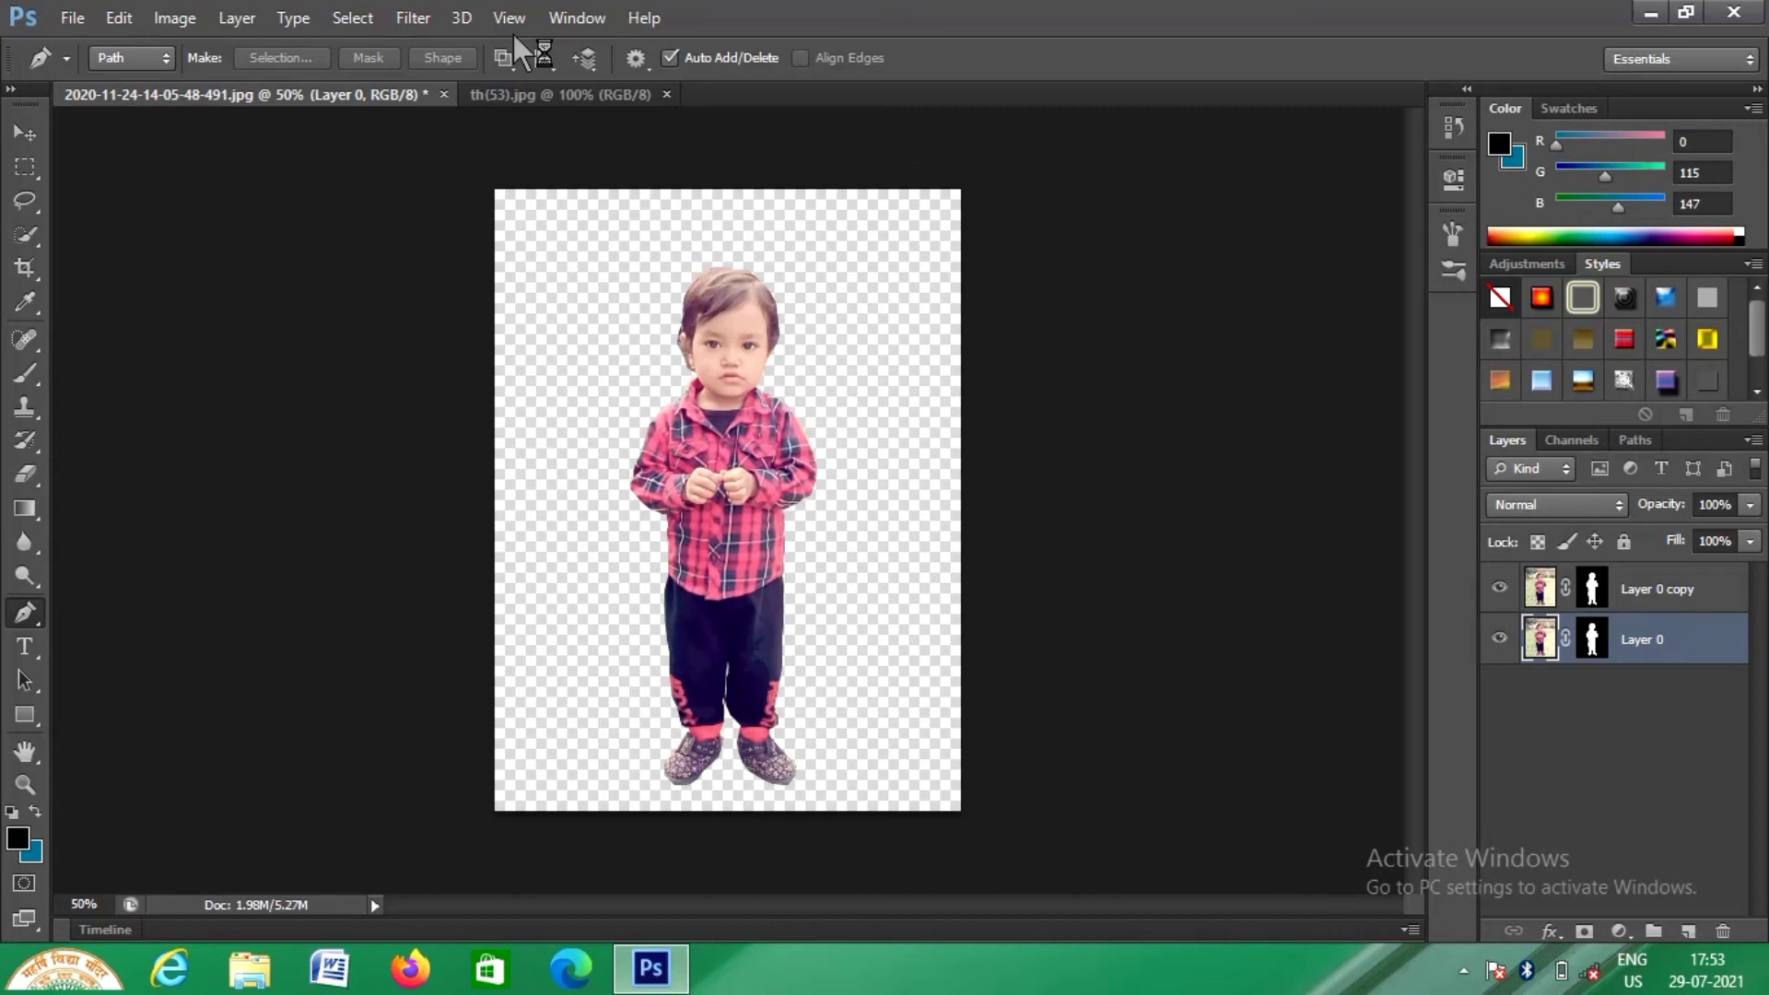
pyautogui.click(120, 19)
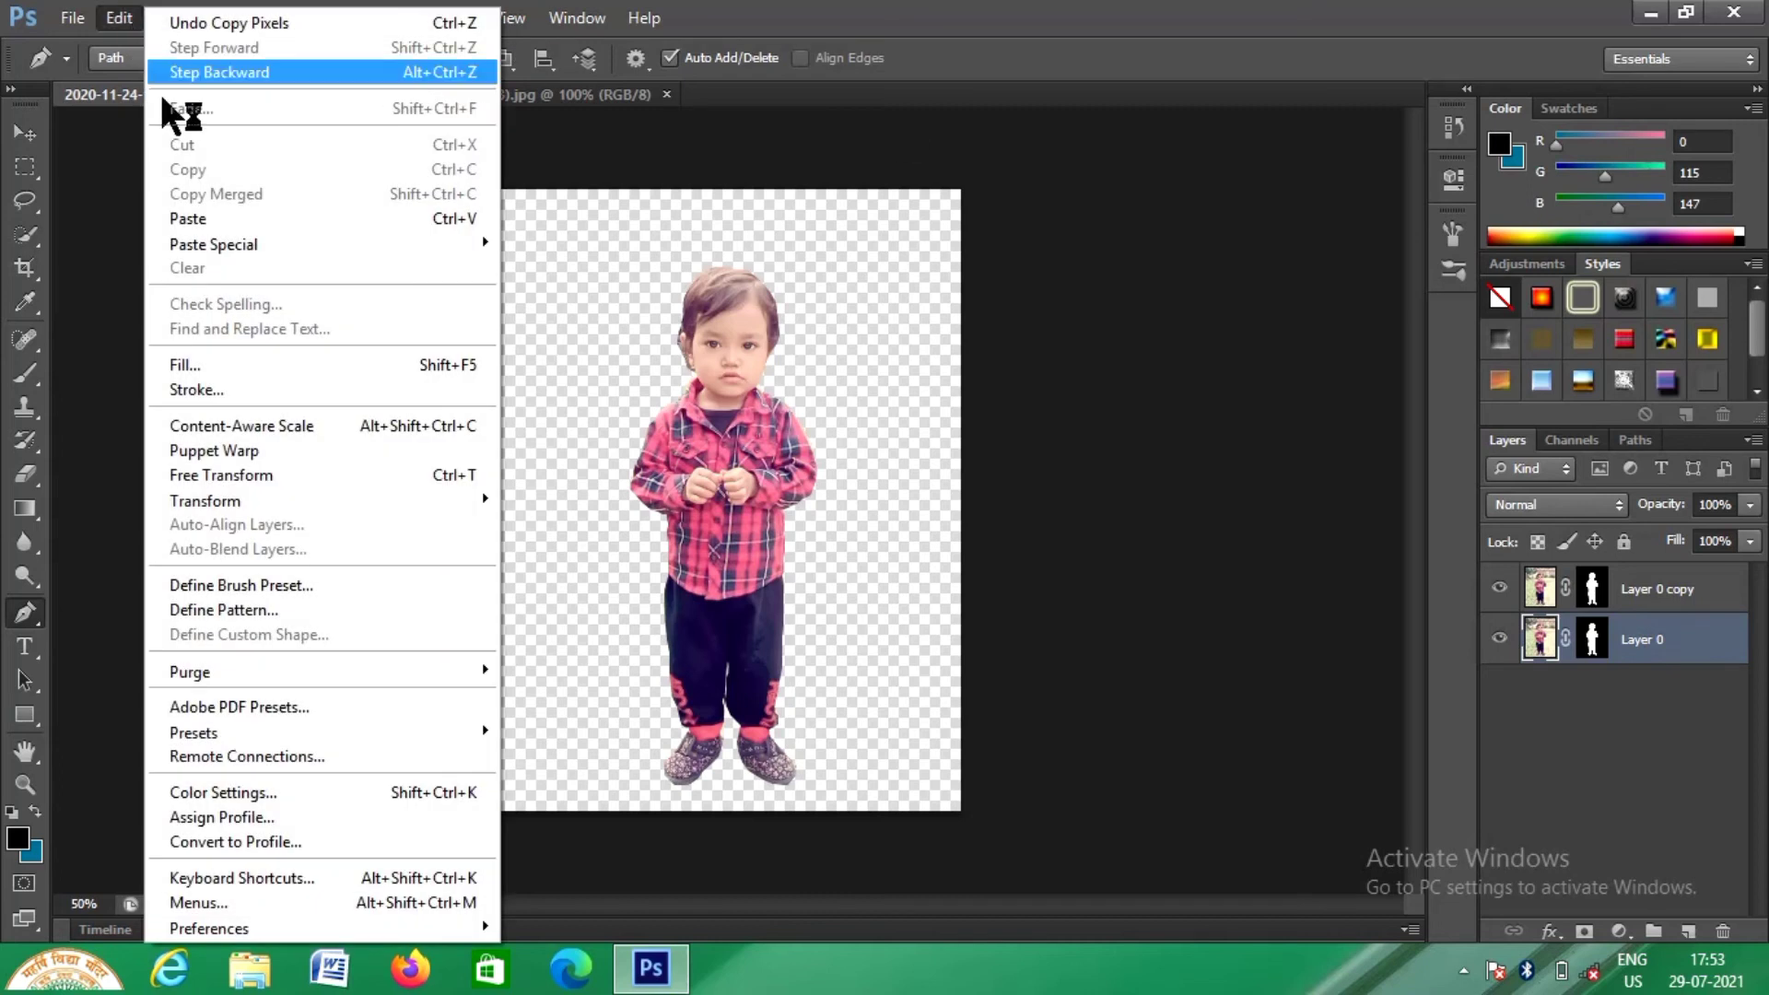
pyautogui.click(188, 219)
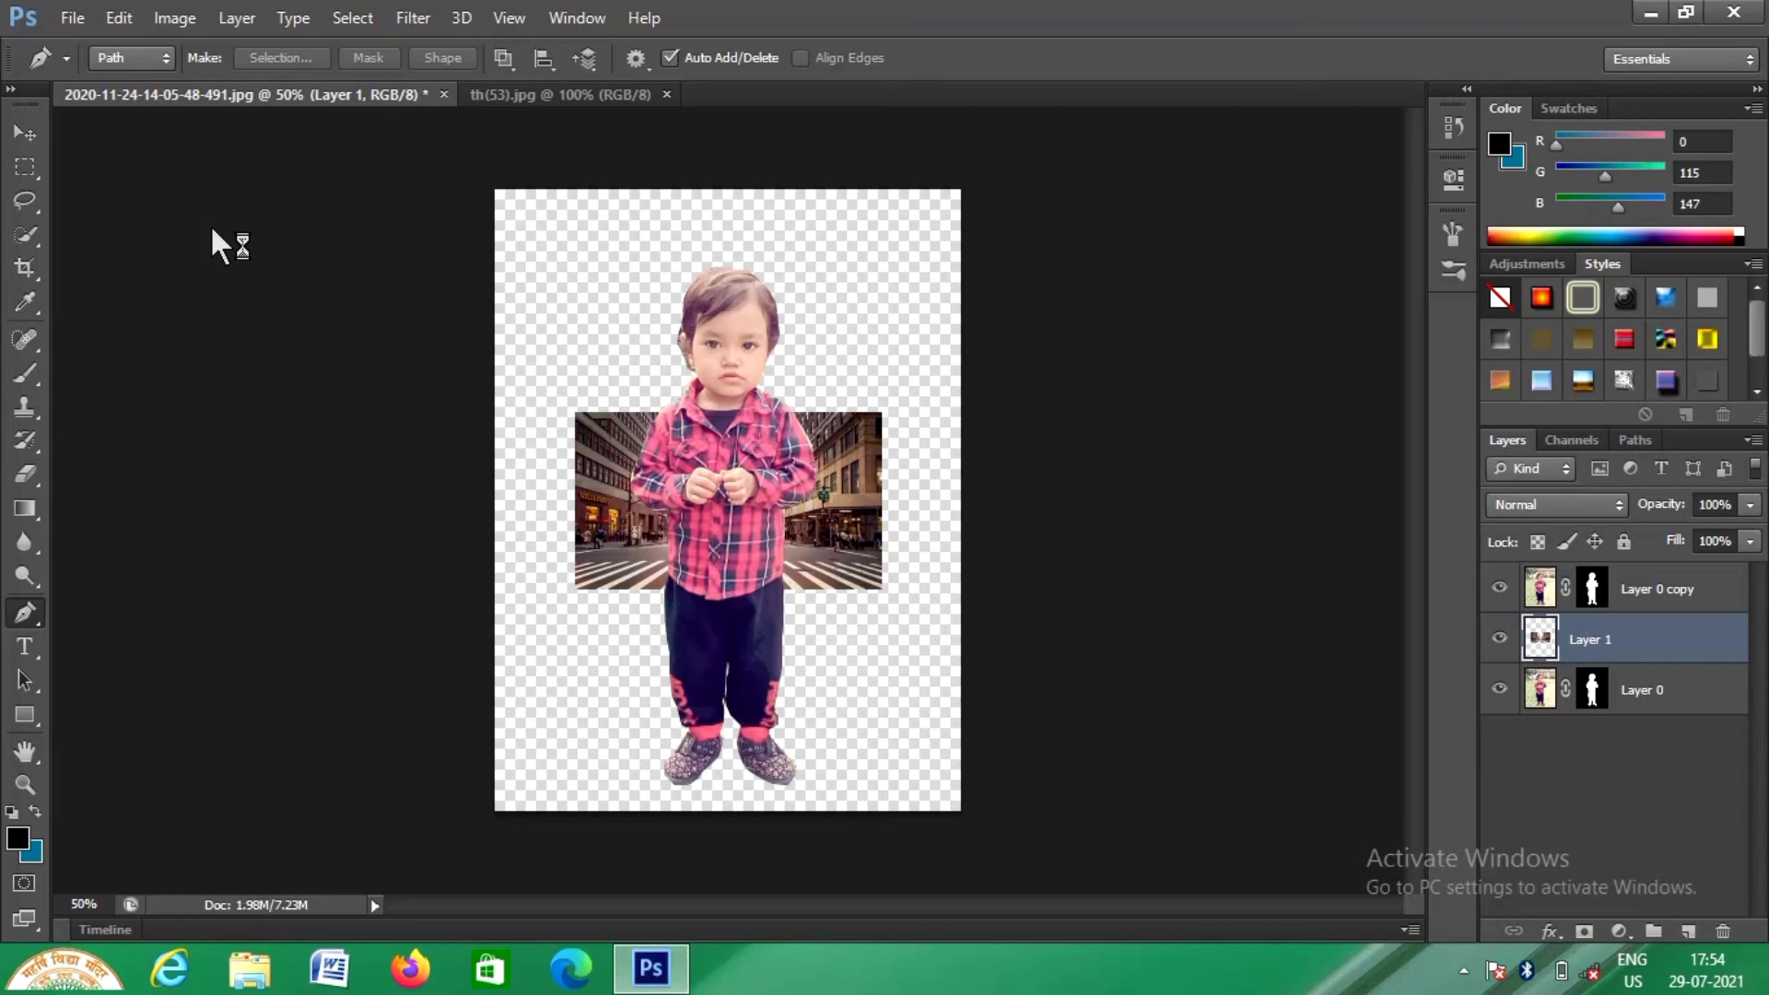
# Step: Free Transform the pasted street layer to about 221% width and 350% height so it covers the whole canvas behind the child
pyautogui.hotkey('ctrl', 't')
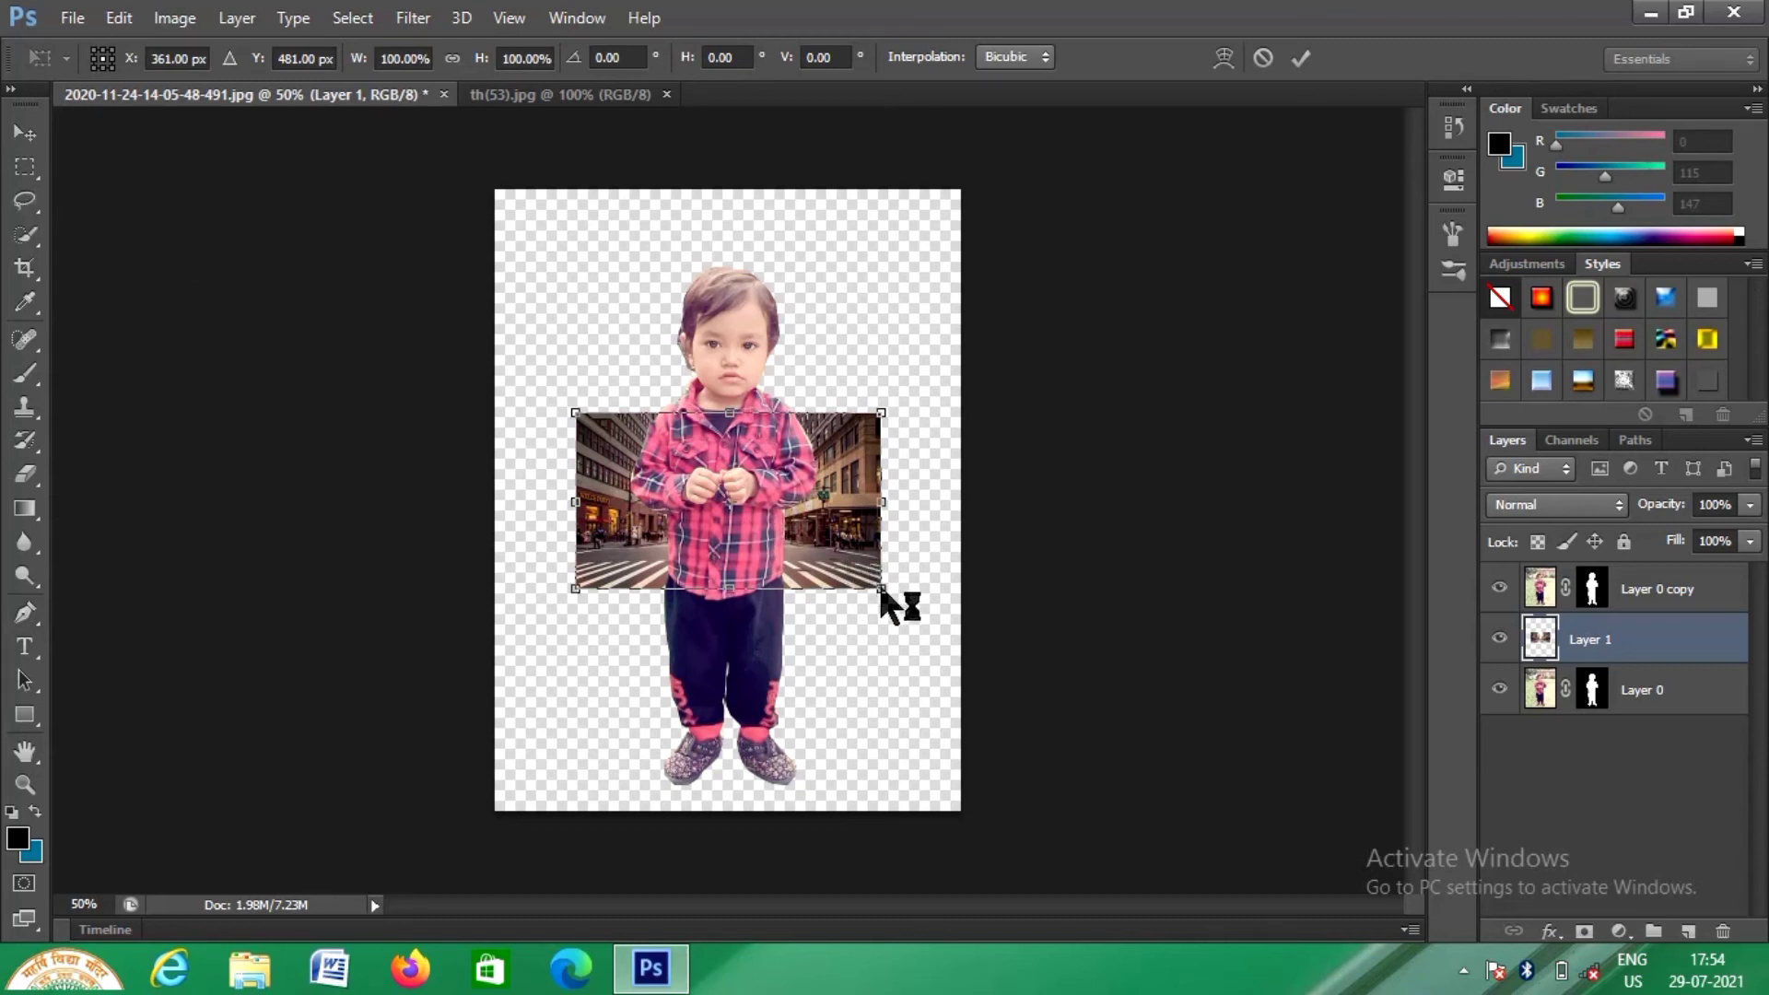
pyautogui.moveTo(880, 590); pyautogui.dragTo(1172, 728)
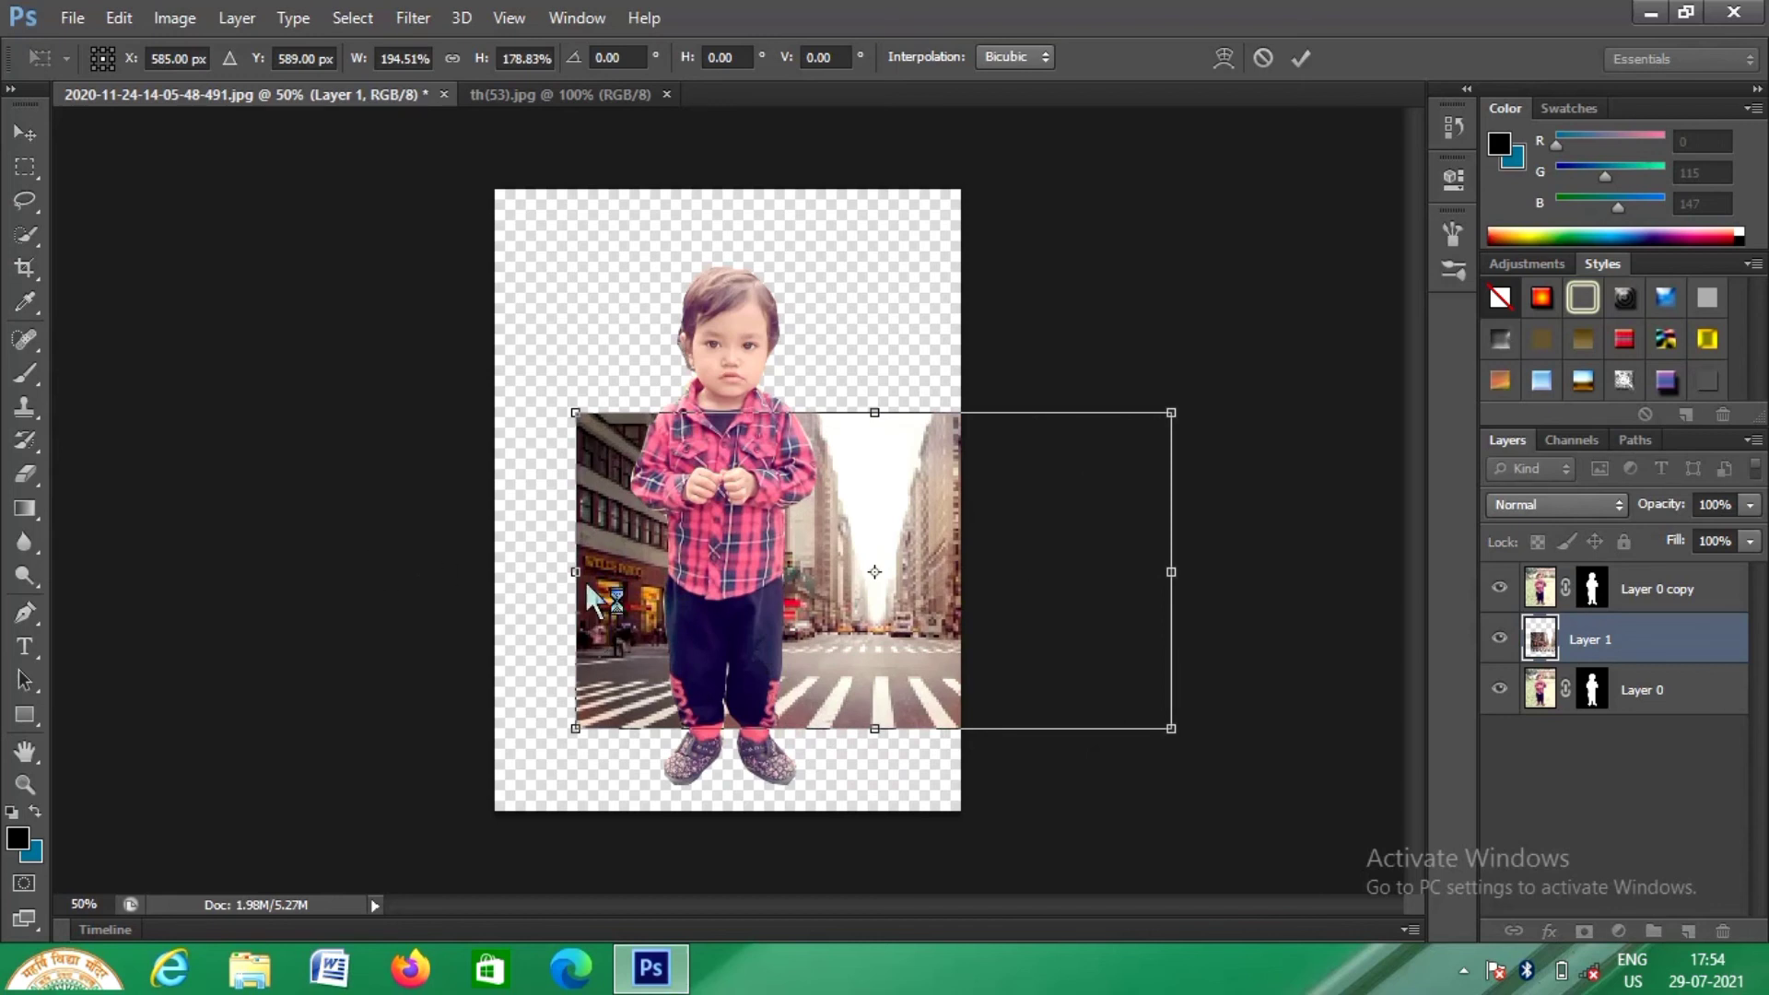
pyautogui.moveTo(576, 573); pyautogui.dragTo(494, 575)
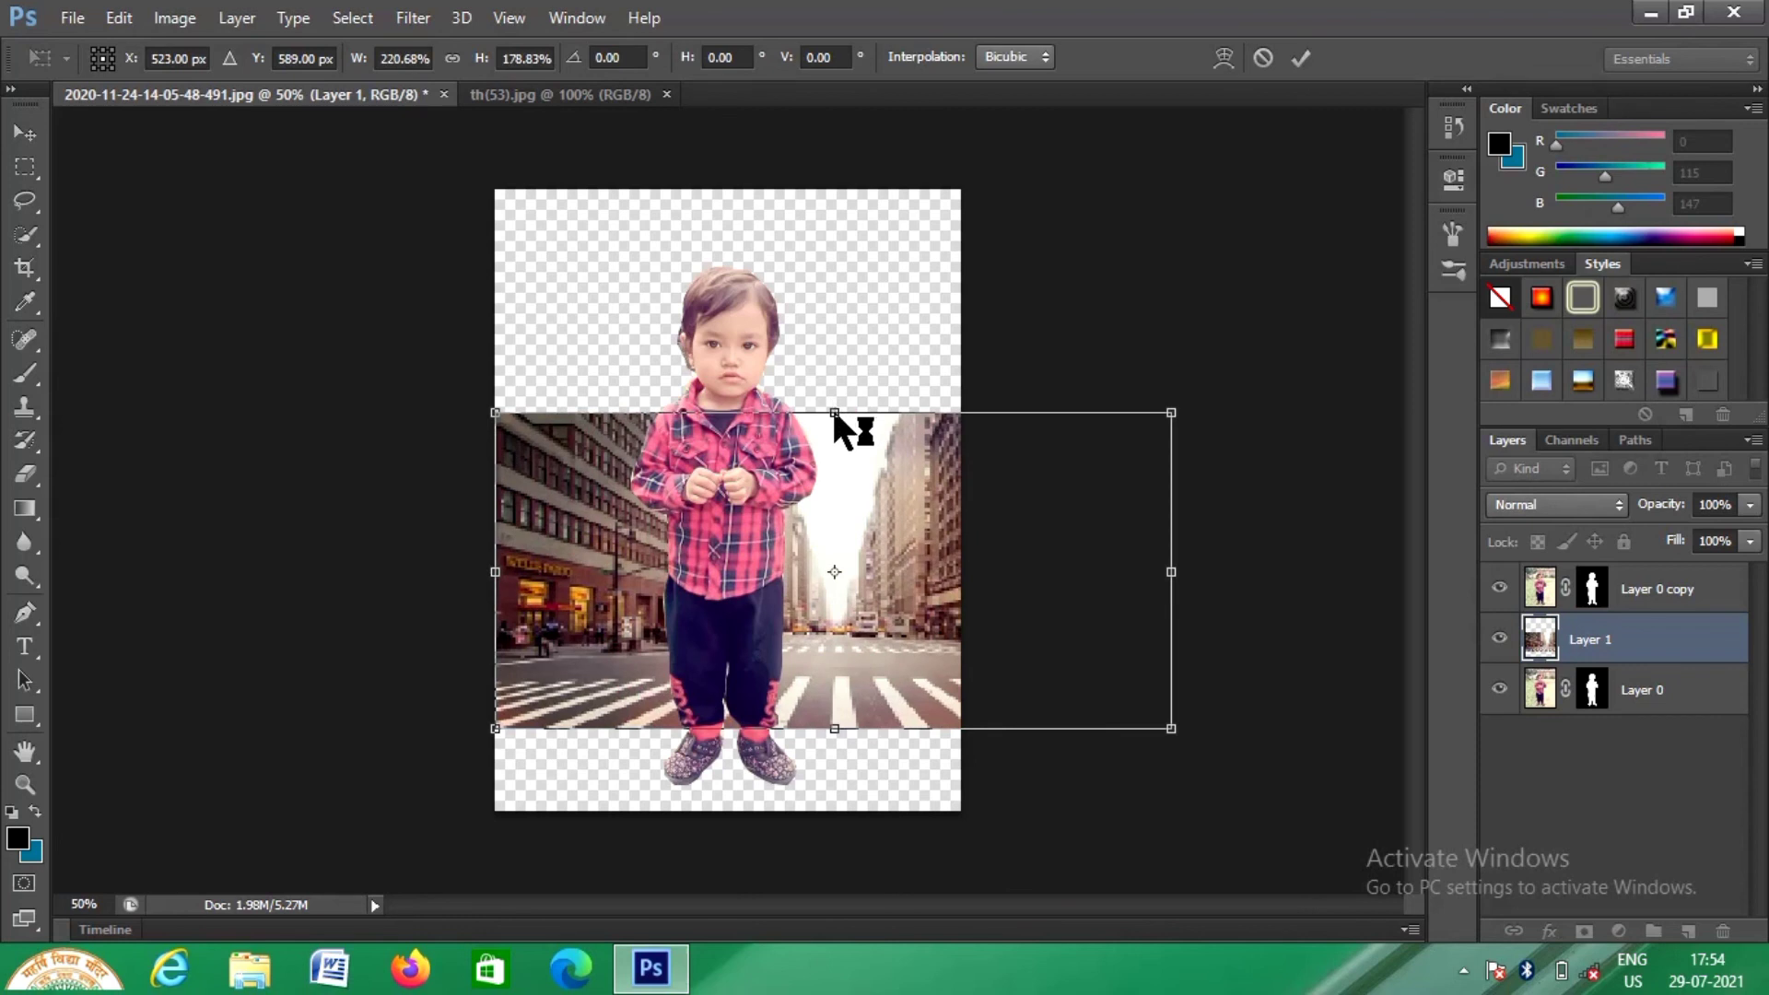
pyautogui.moveTo(832, 404); pyautogui.dragTo(820, 194)
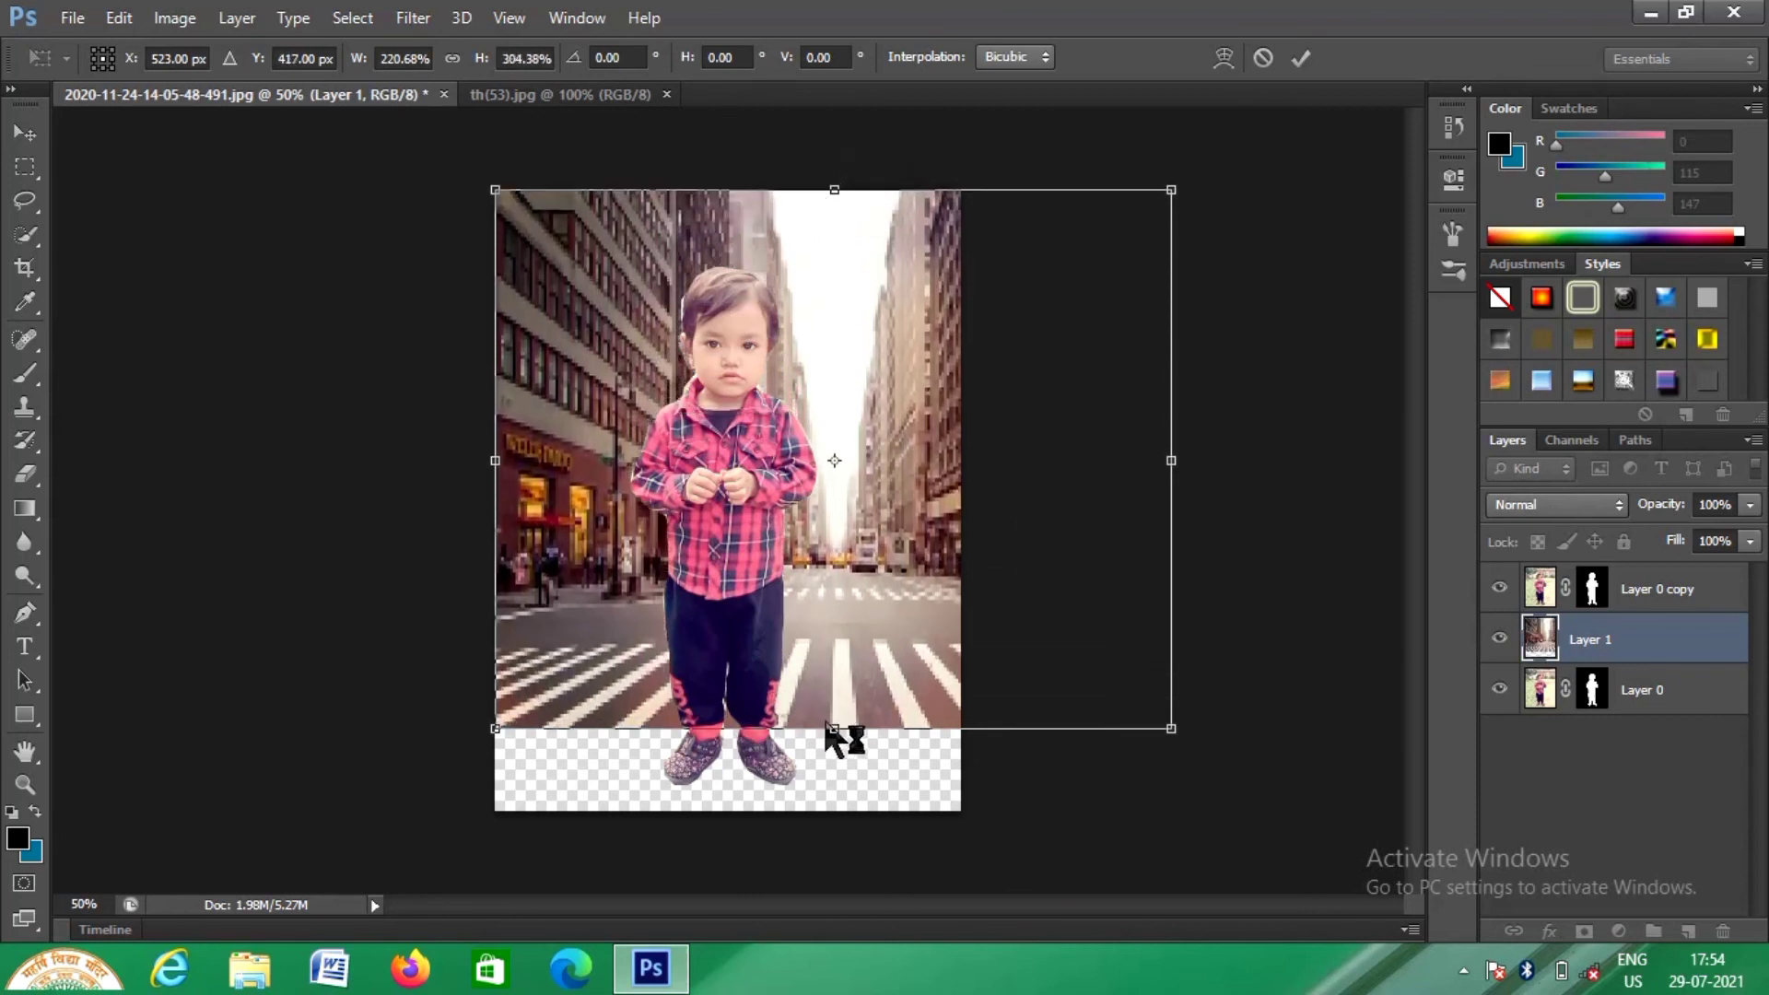
pyautogui.moveTo(834, 730); pyautogui.dragTo(834, 814)
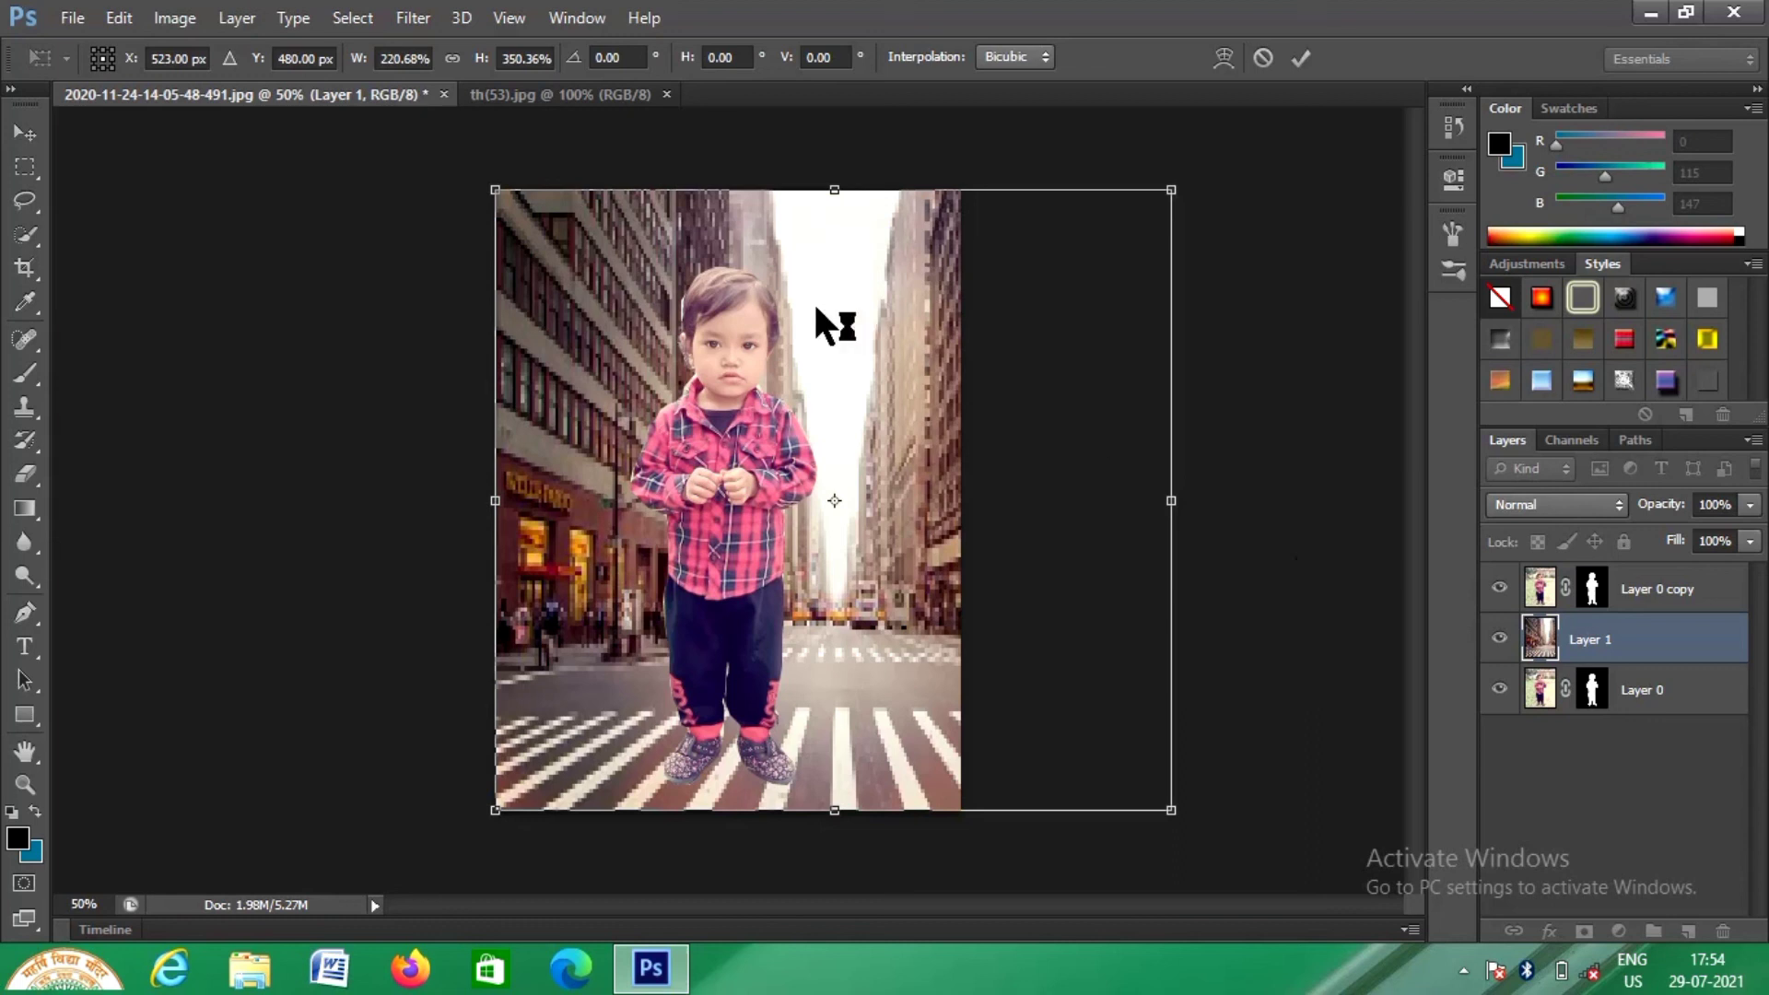
# Step: Apply the transformation and save the composite in the pics folder as a JPEG named baby
pyautogui.click(71, 19)
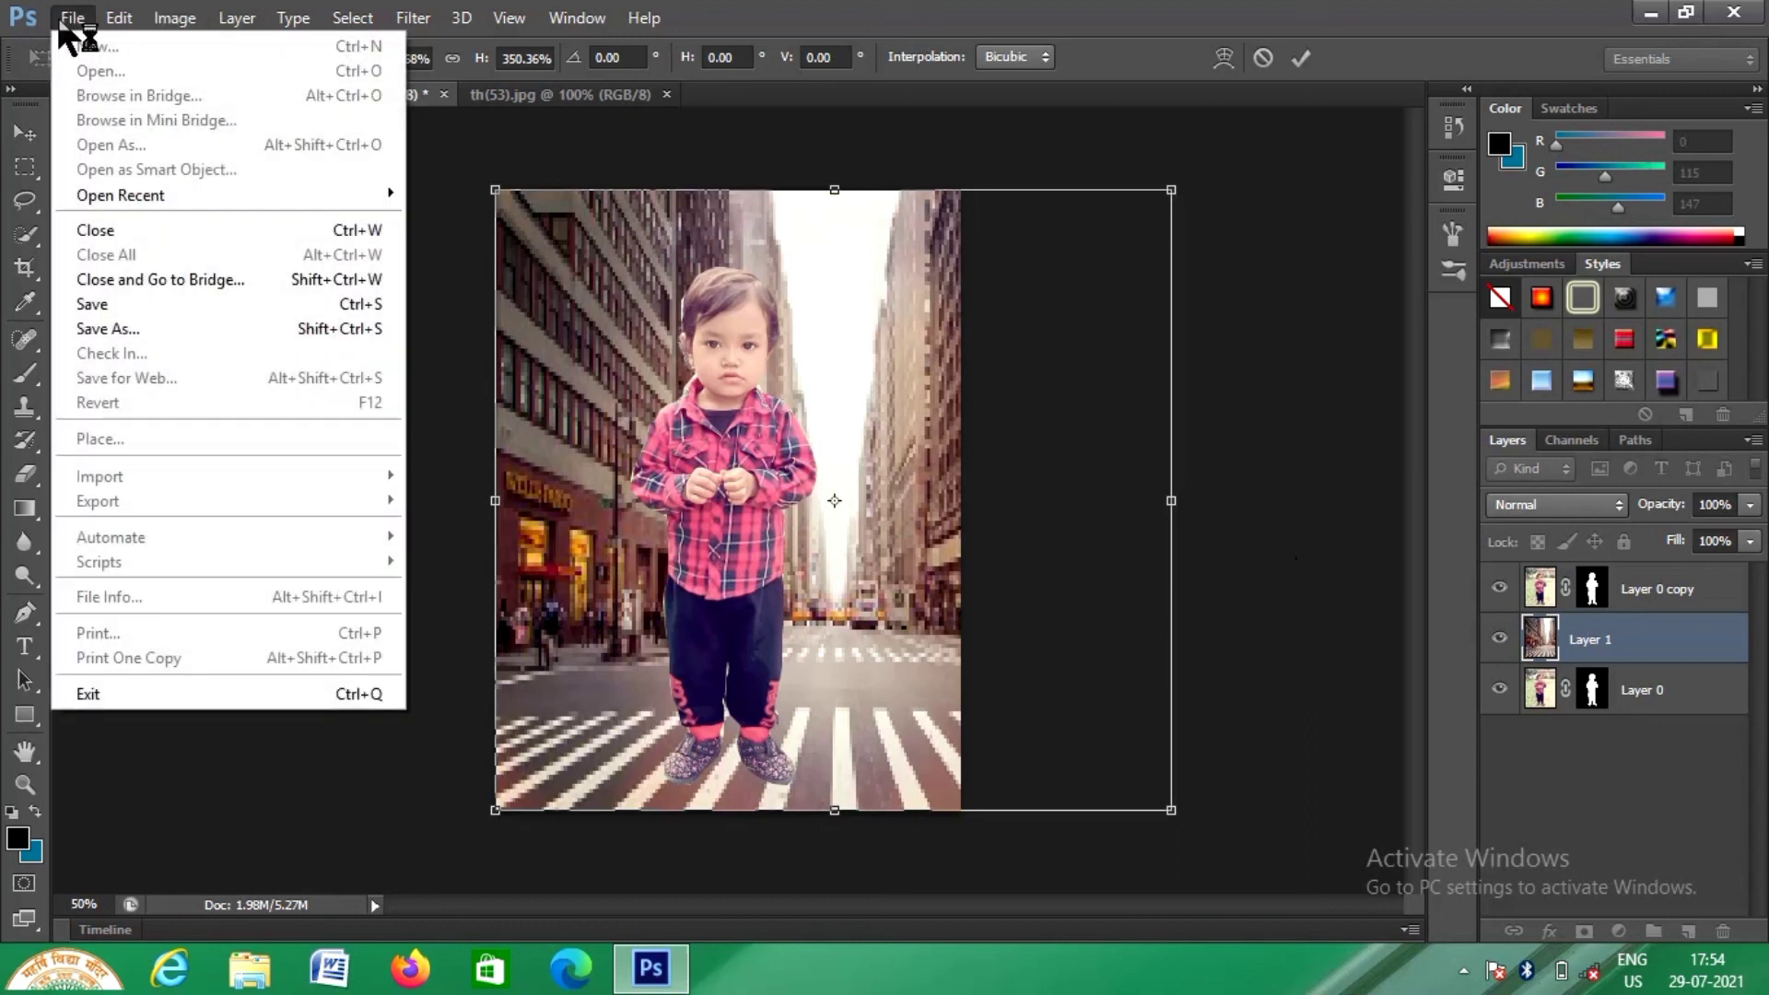
pyautogui.click(166, 328)
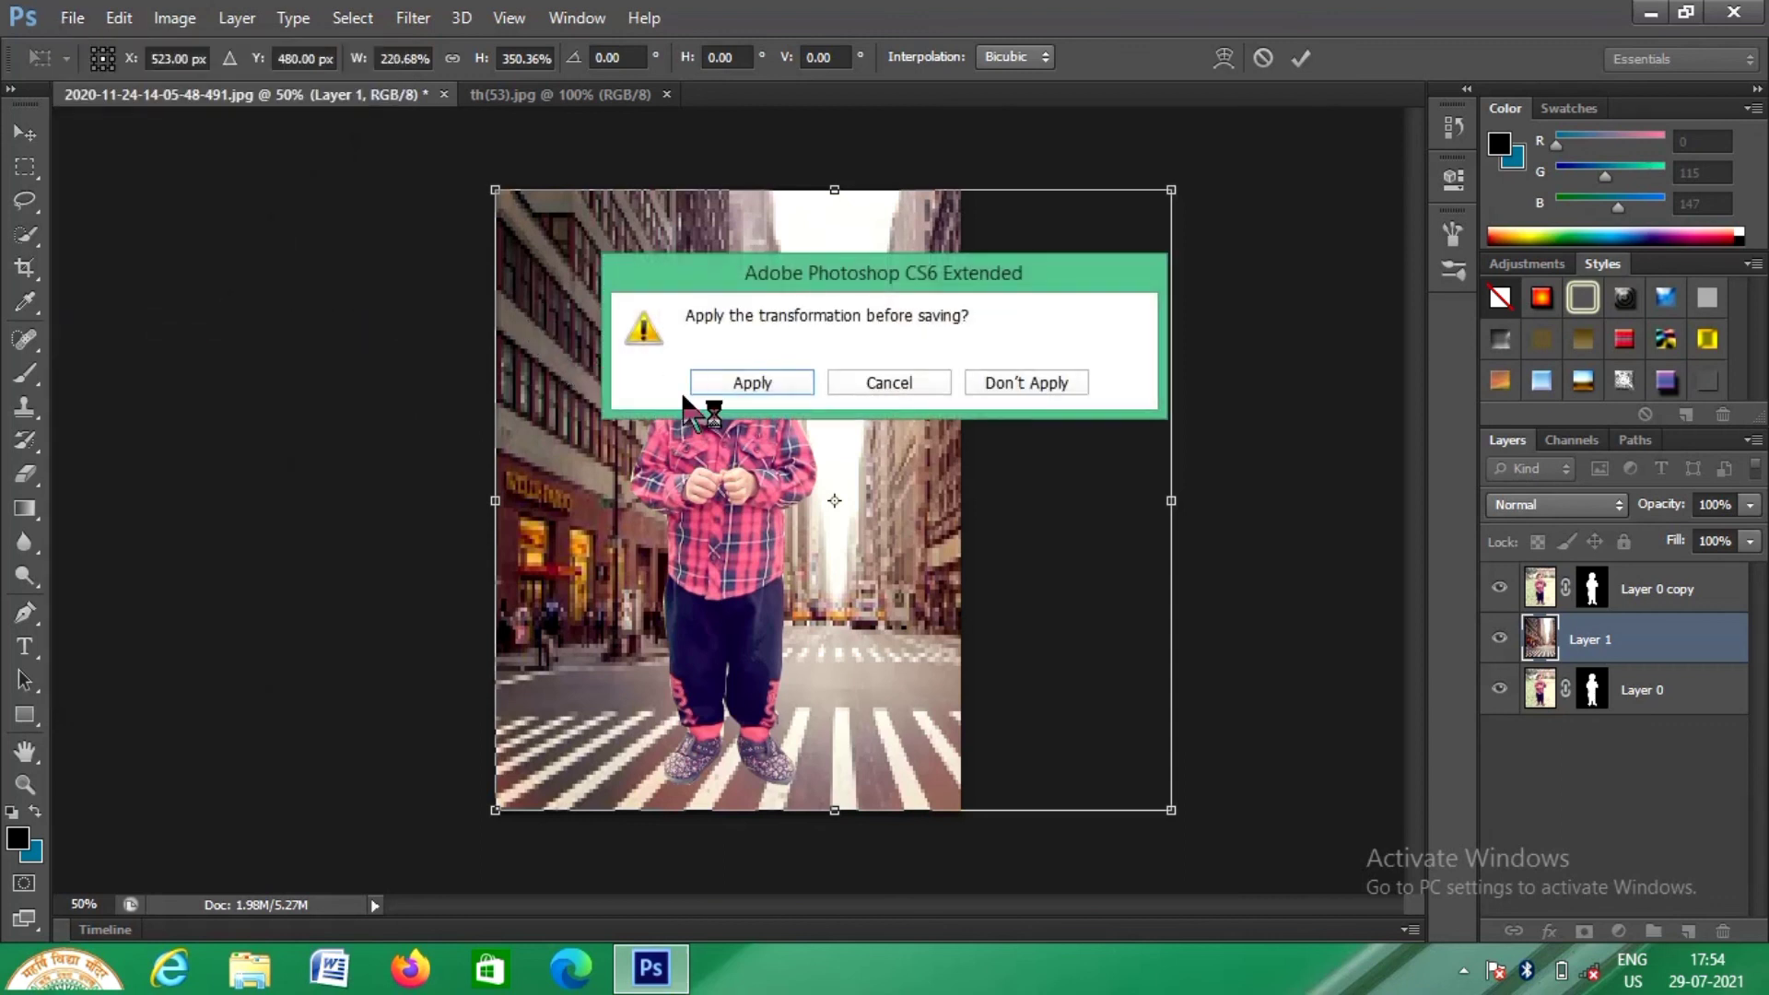
pyautogui.click(738, 381)
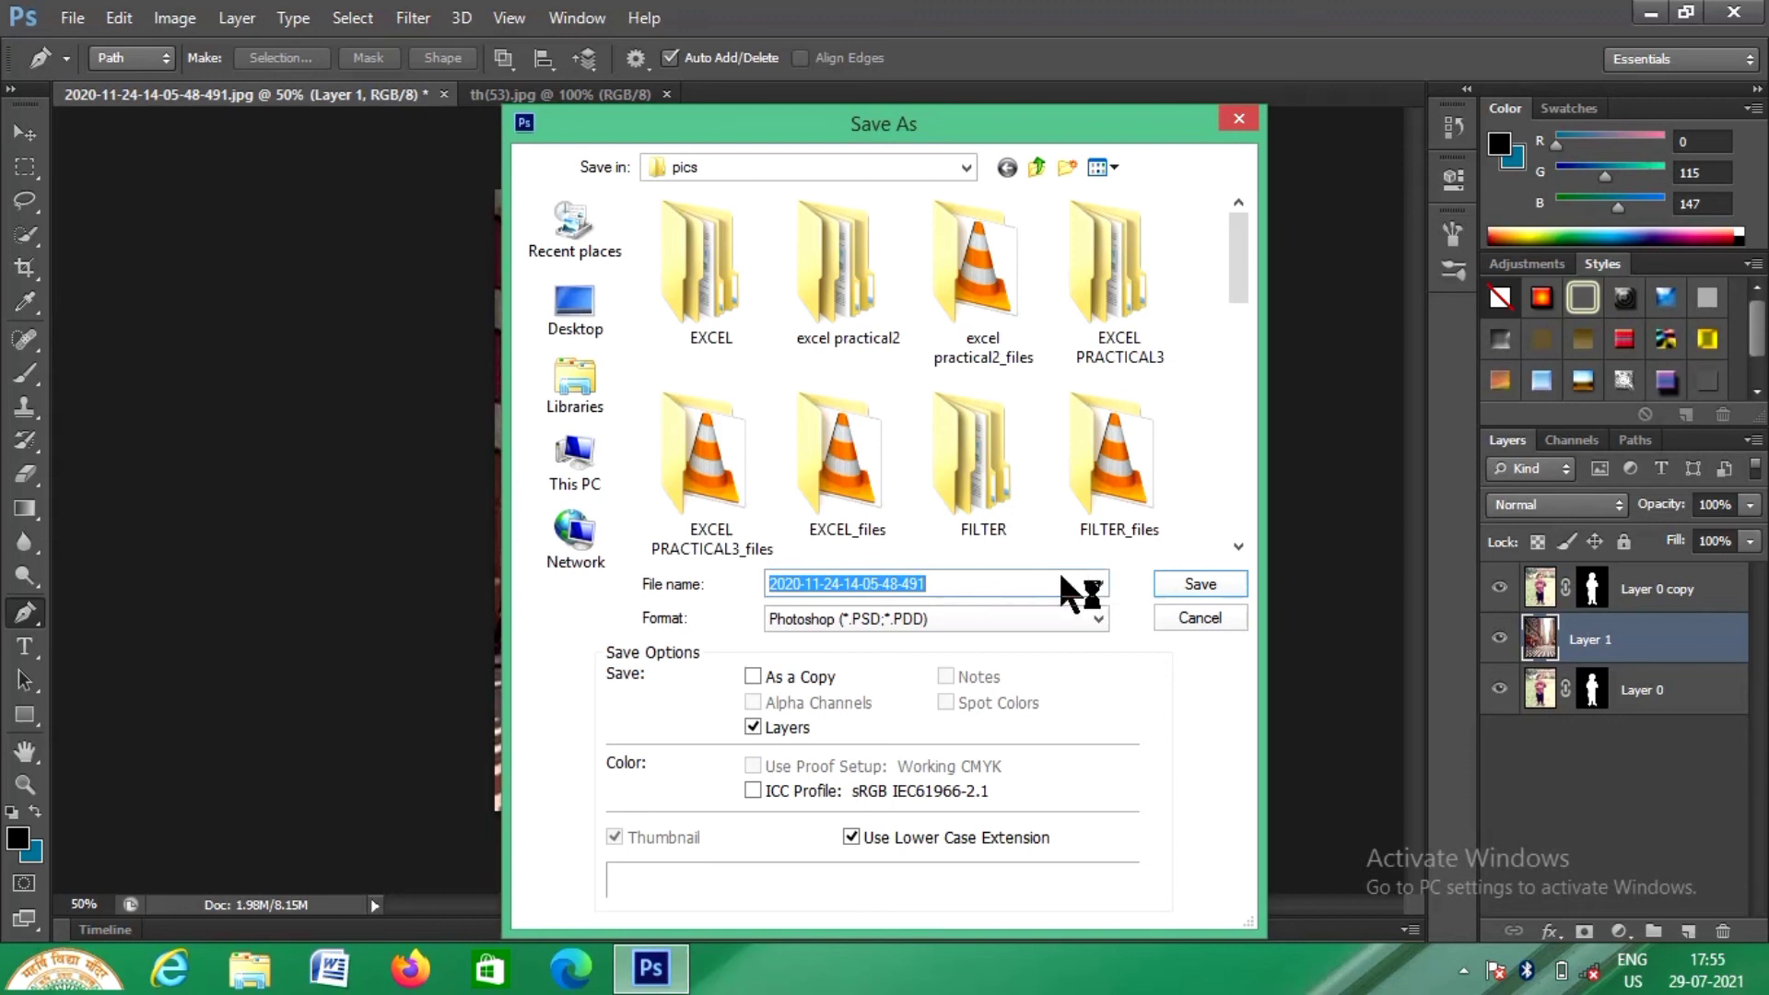
pyautogui.write('baby')
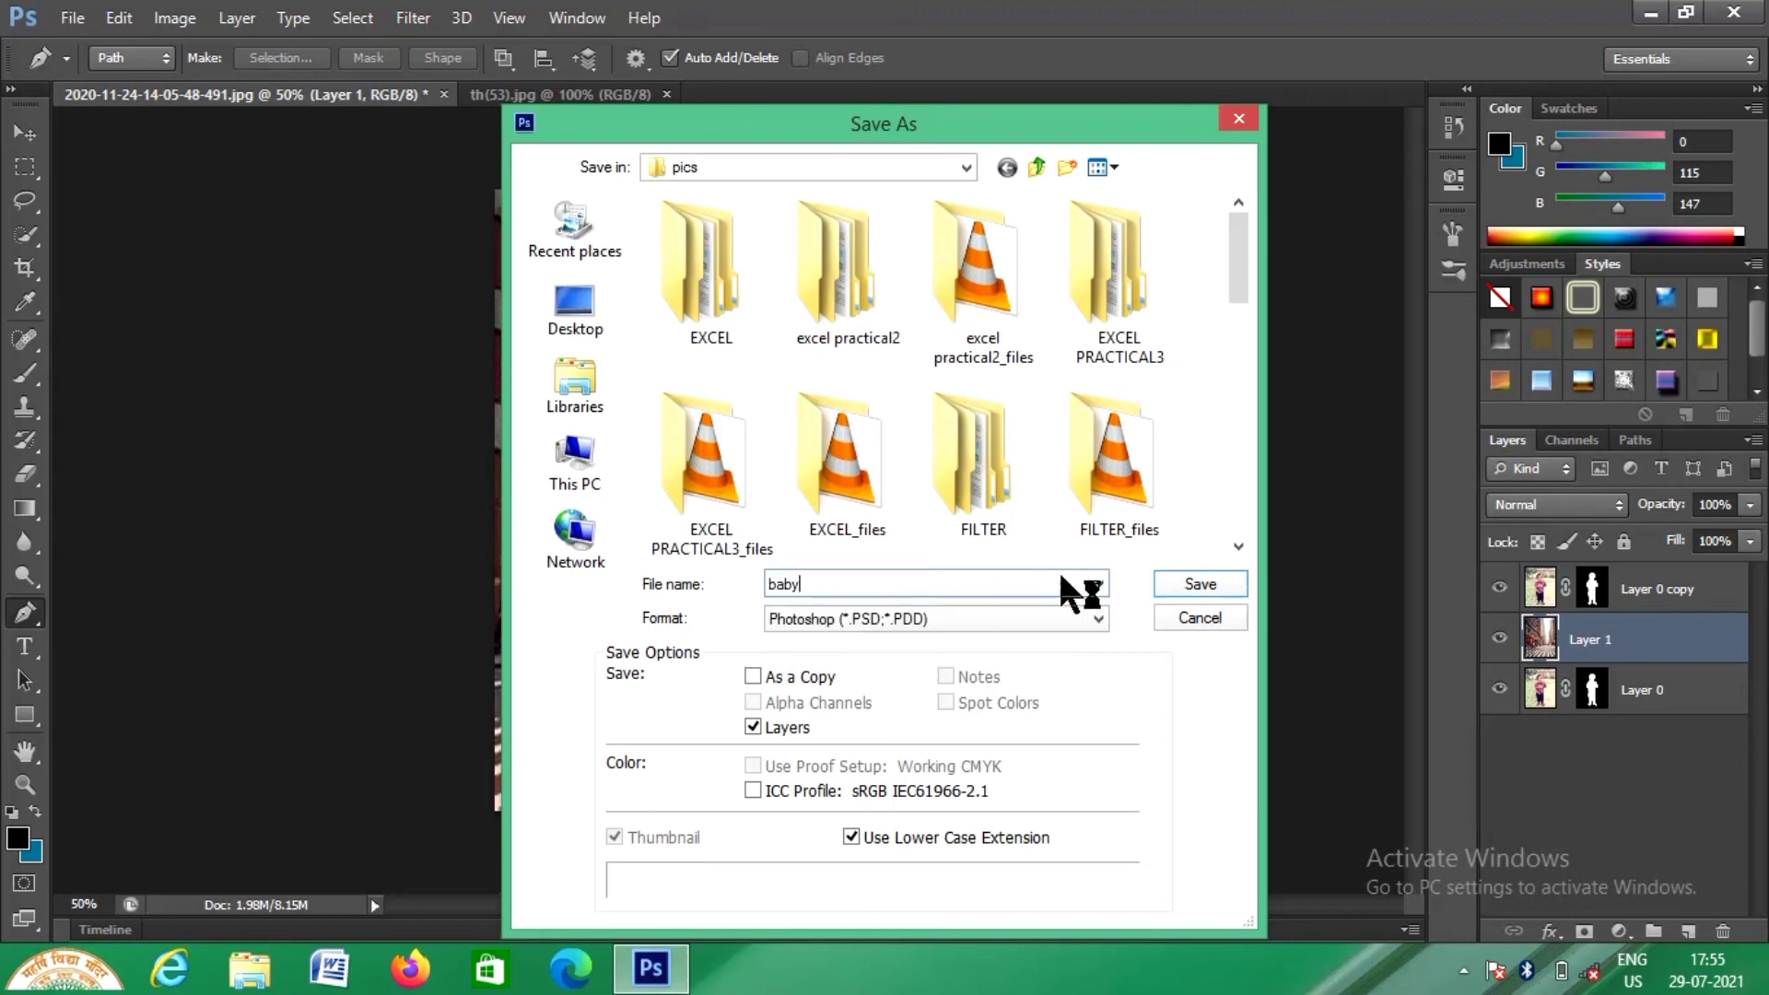
pyautogui.click(1096, 620)
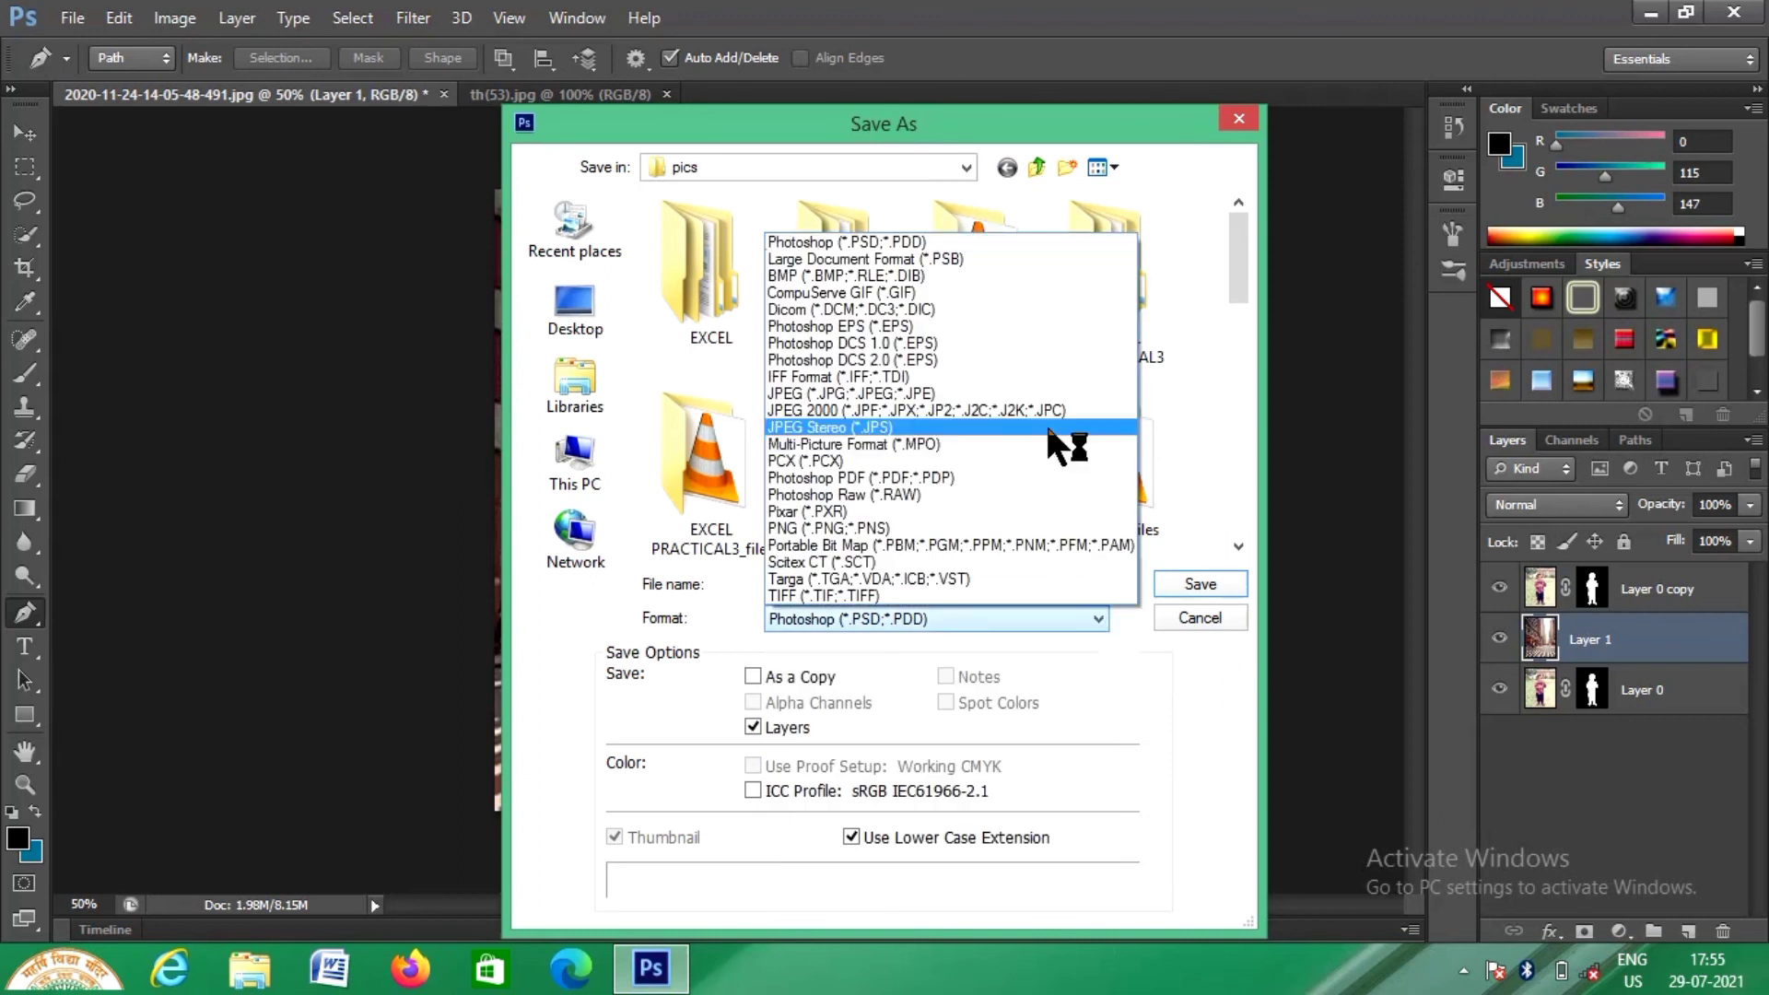
pyautogui.click(1002, 394)
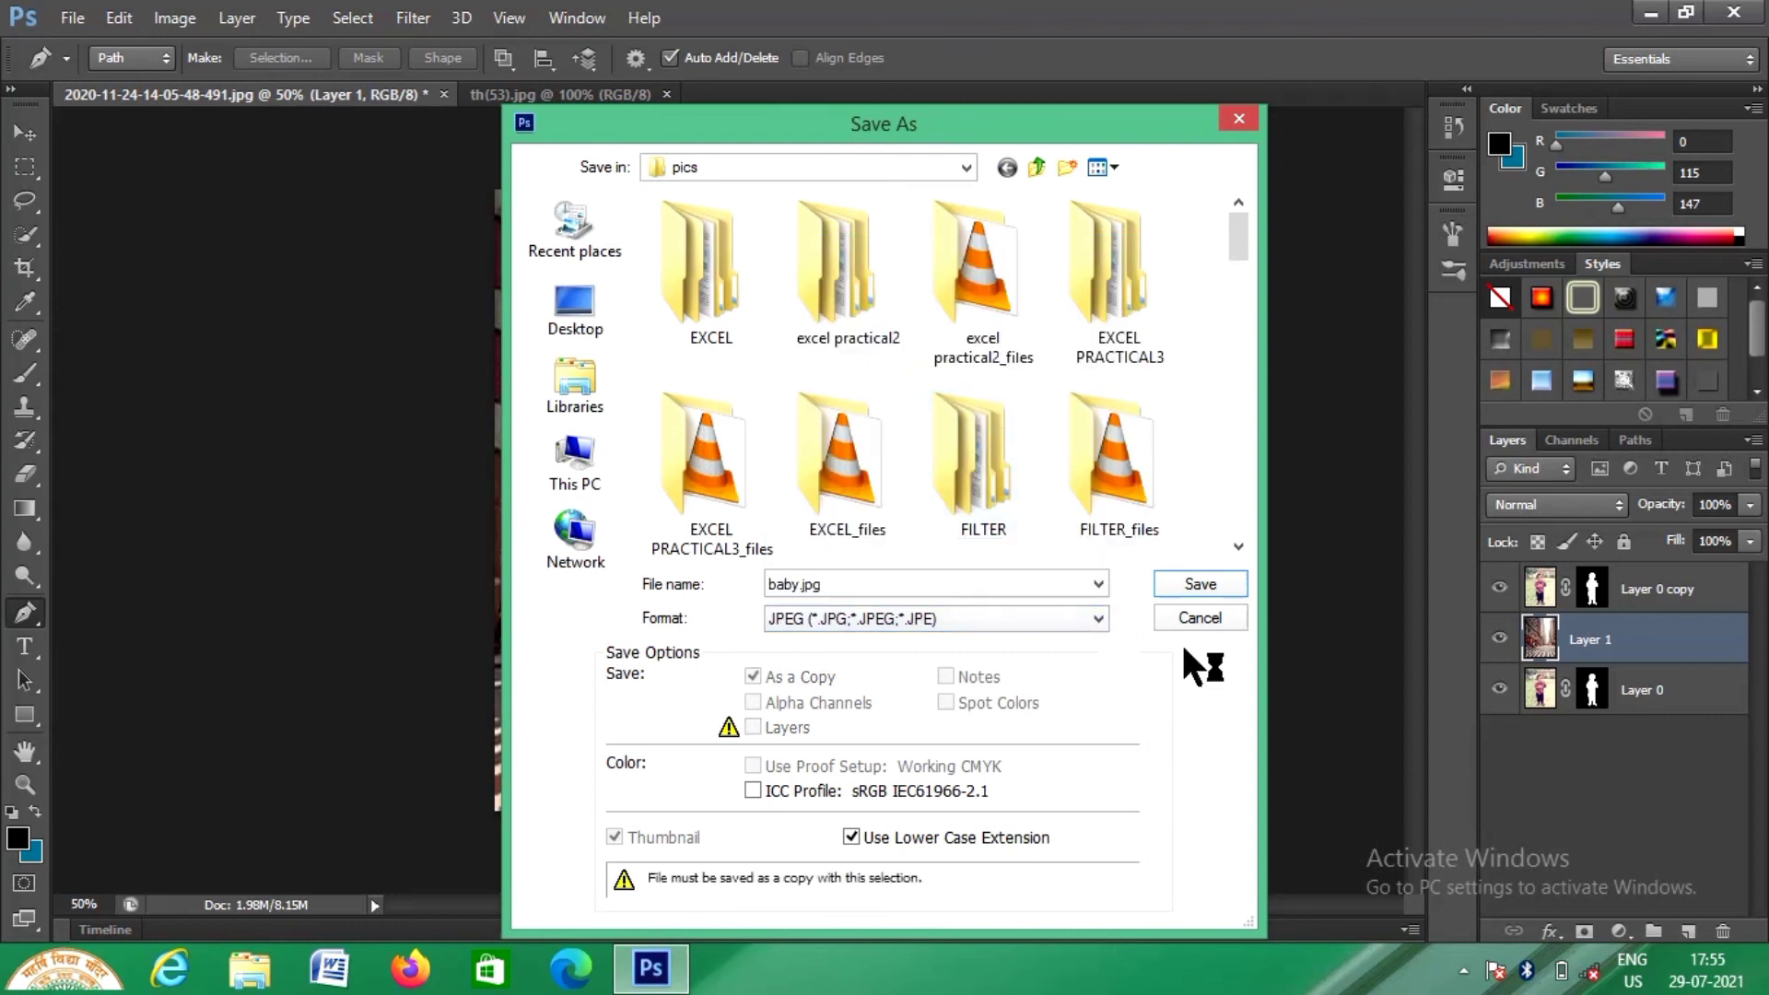
pyautogui.click(1200, 584)
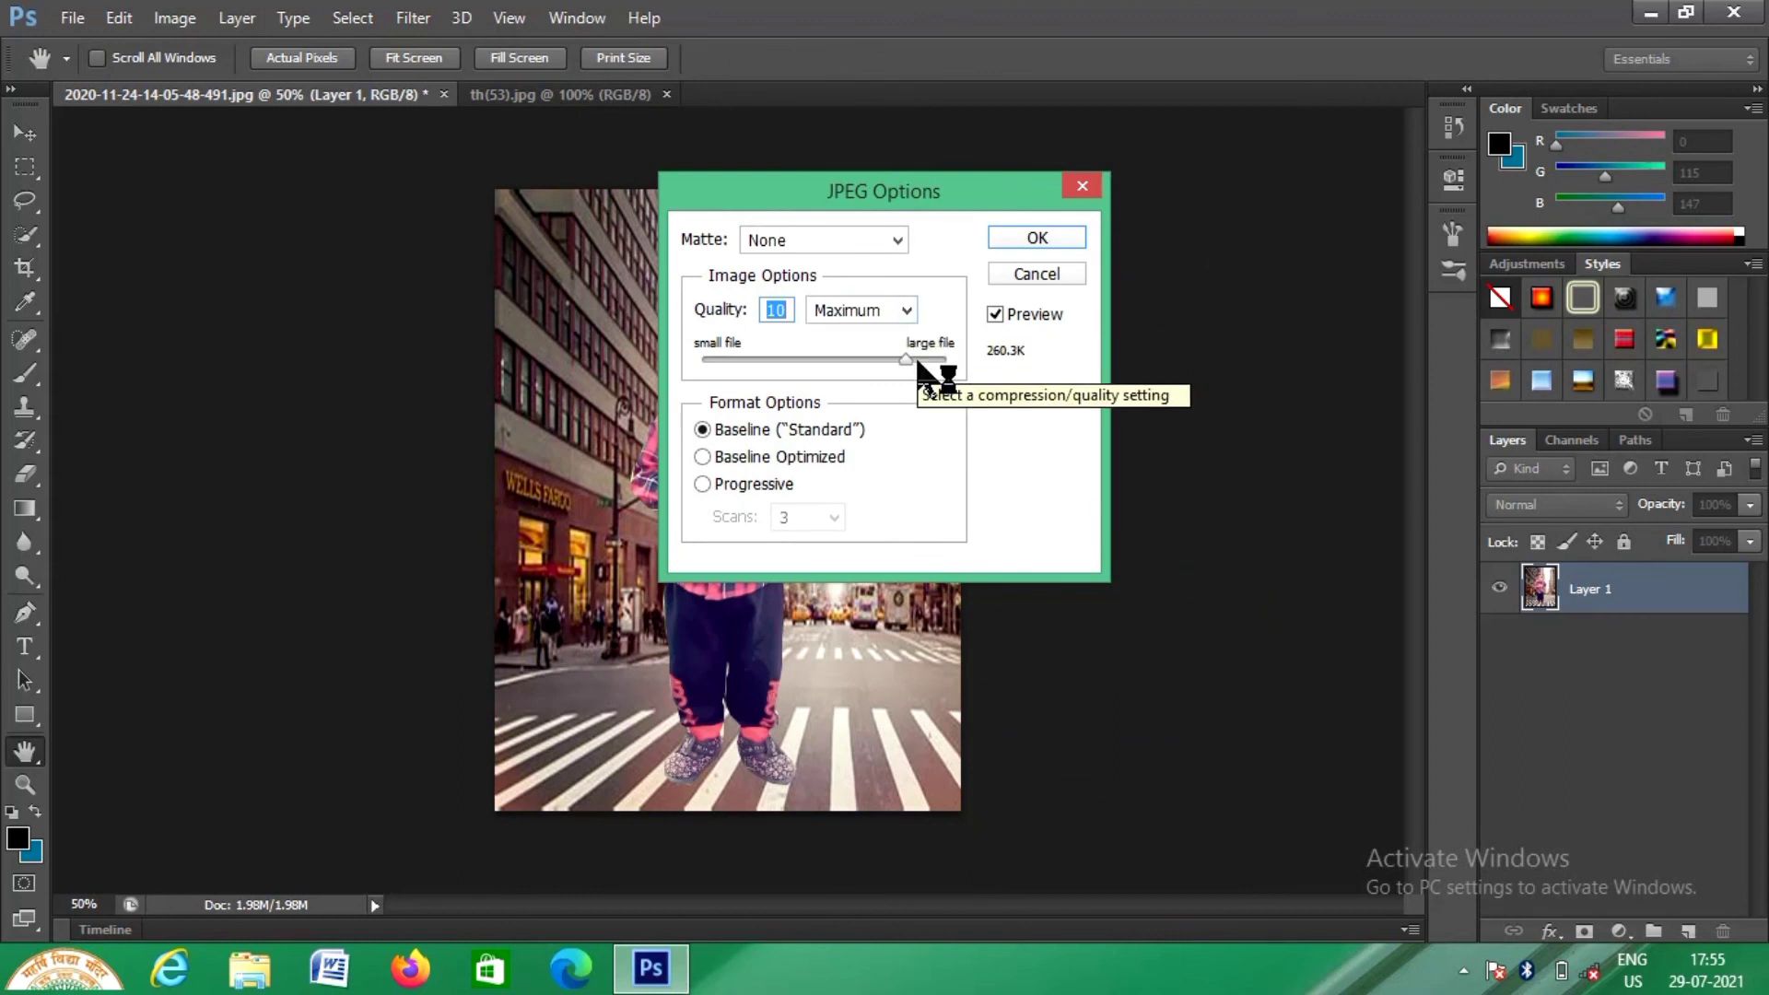
# Step: Accept the JPEG options with matte None, Maximum quality 10 and Baseline ("Standard") format
pyautogui.click(895, 242)
pyautogui.click(897, 243)
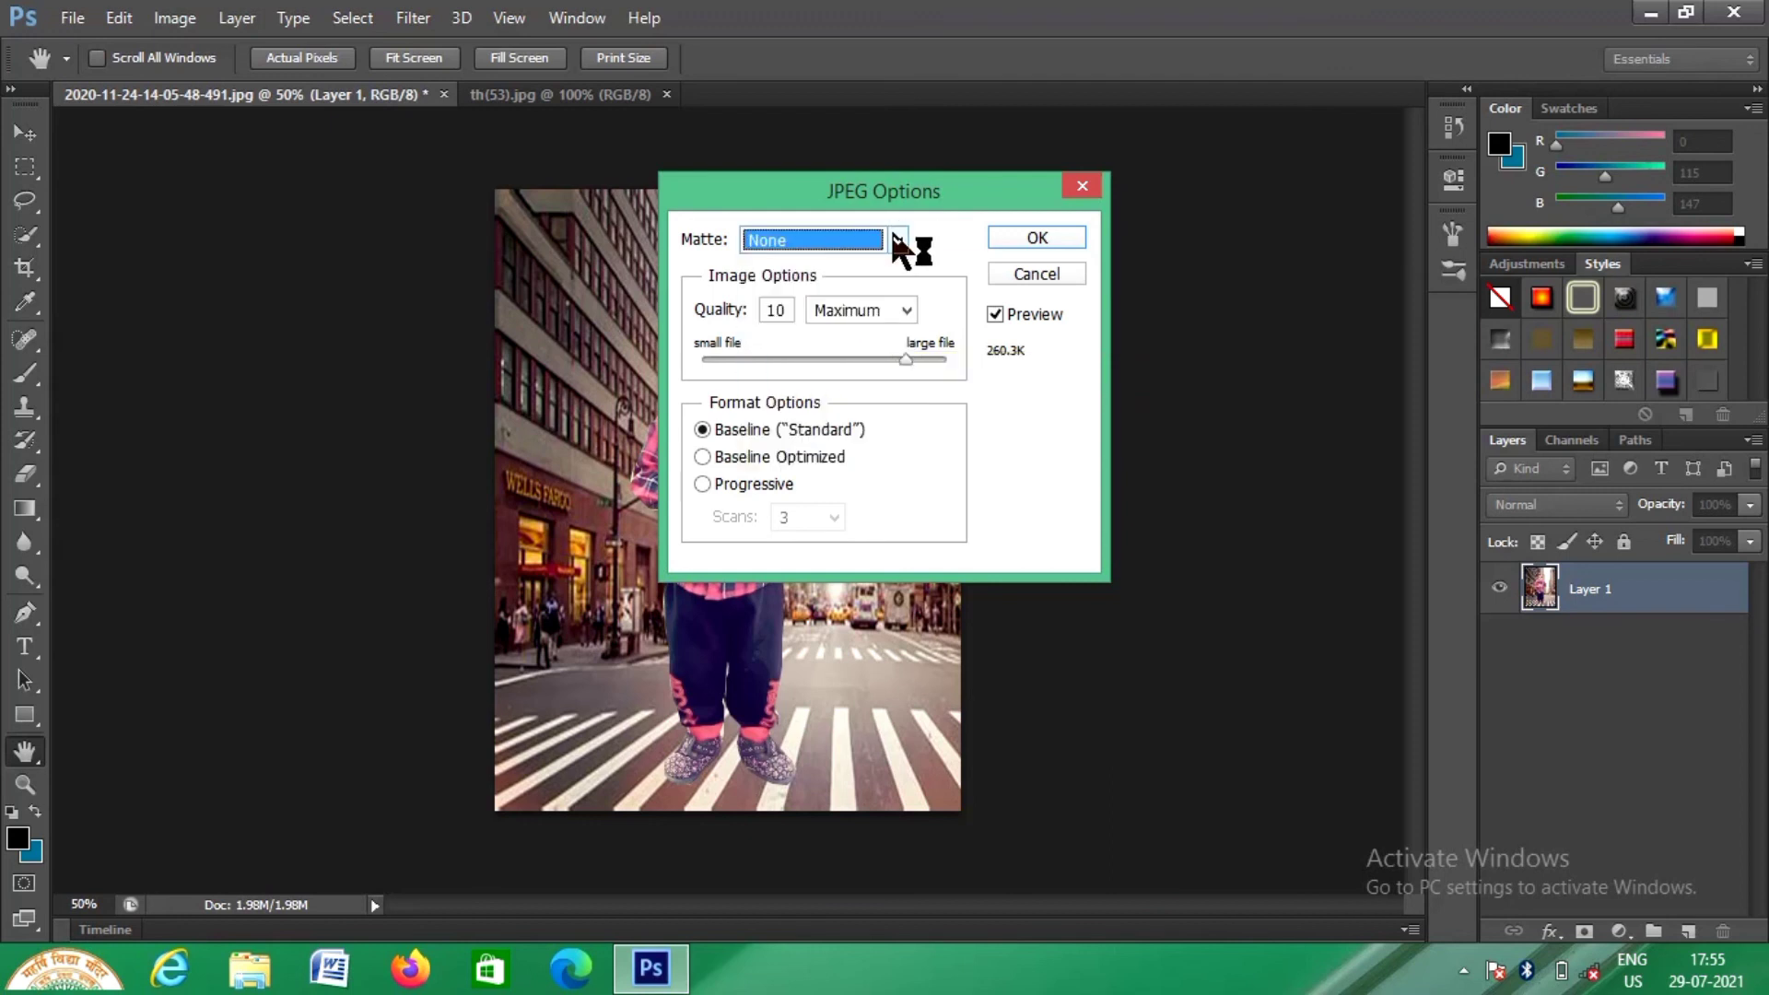
pyautogui.click(1071, 235)
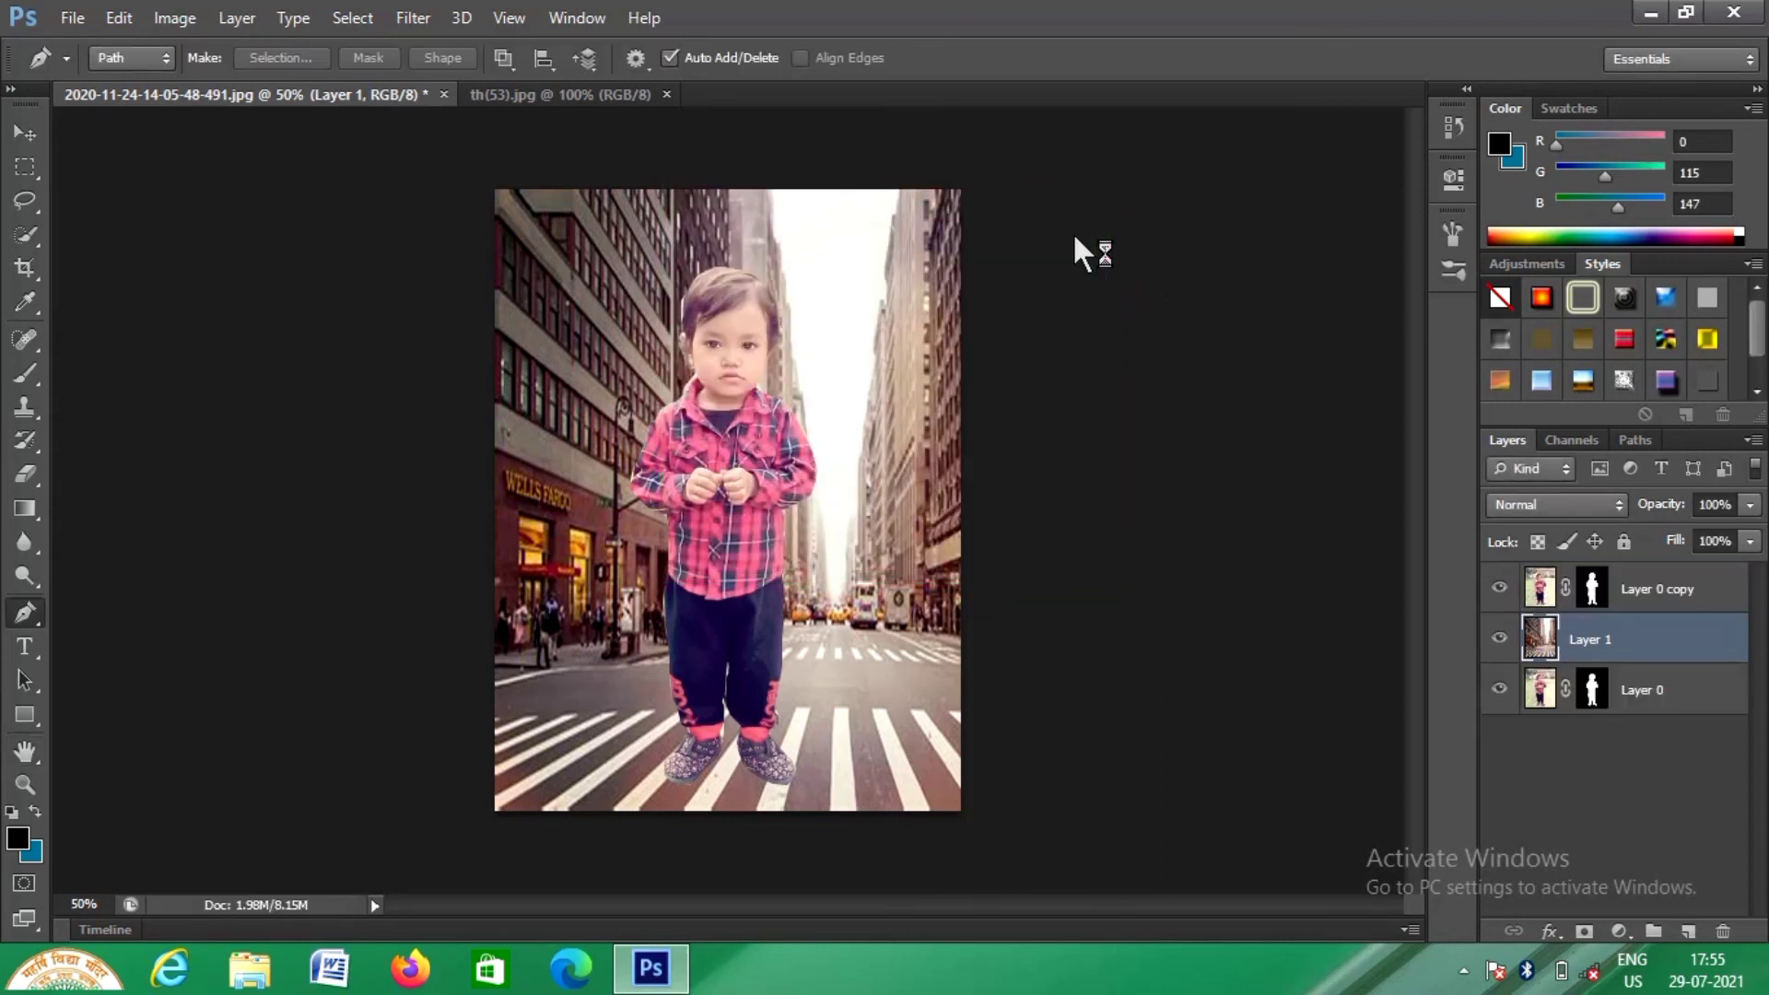